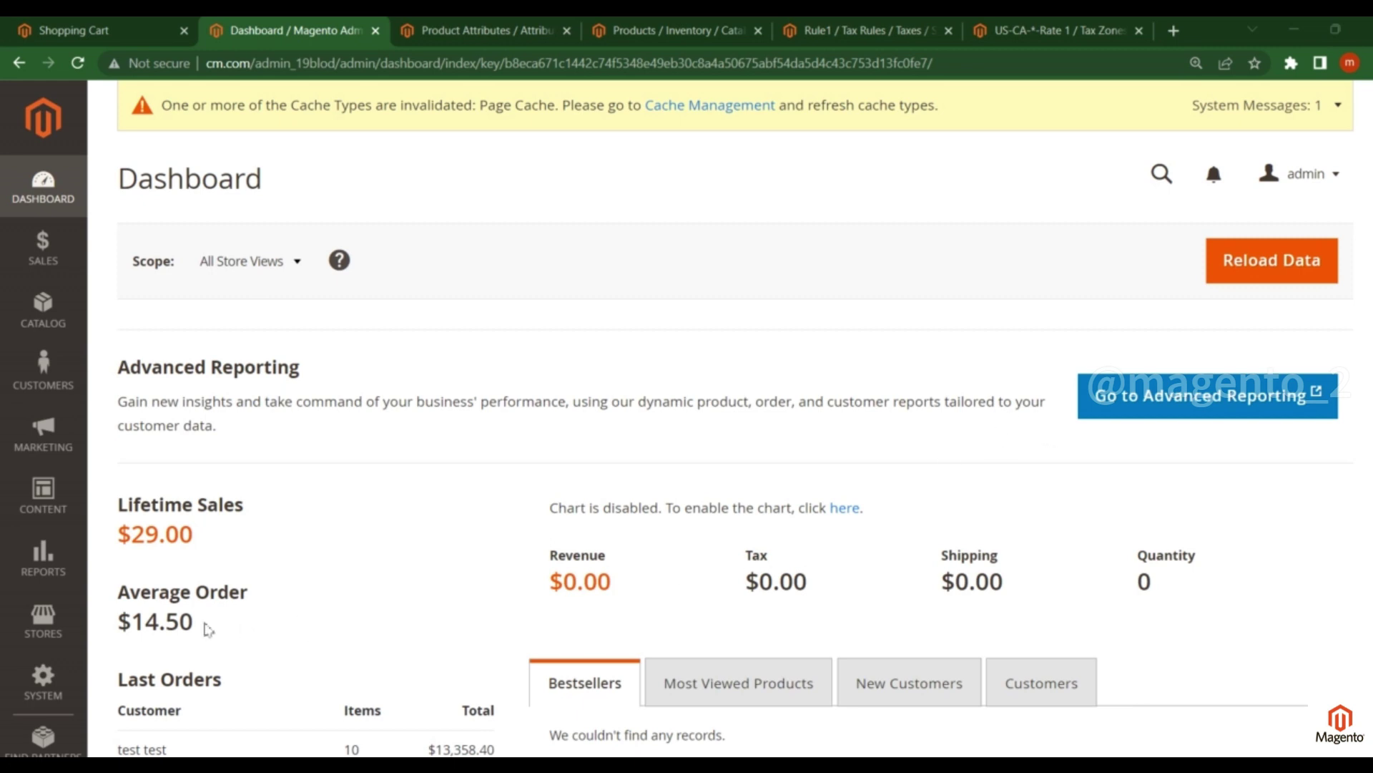
Step: Open Stores > Configuration to reach the General settings at Default Config scope
{"action": "left_click", "coordinate": [50, 635]}
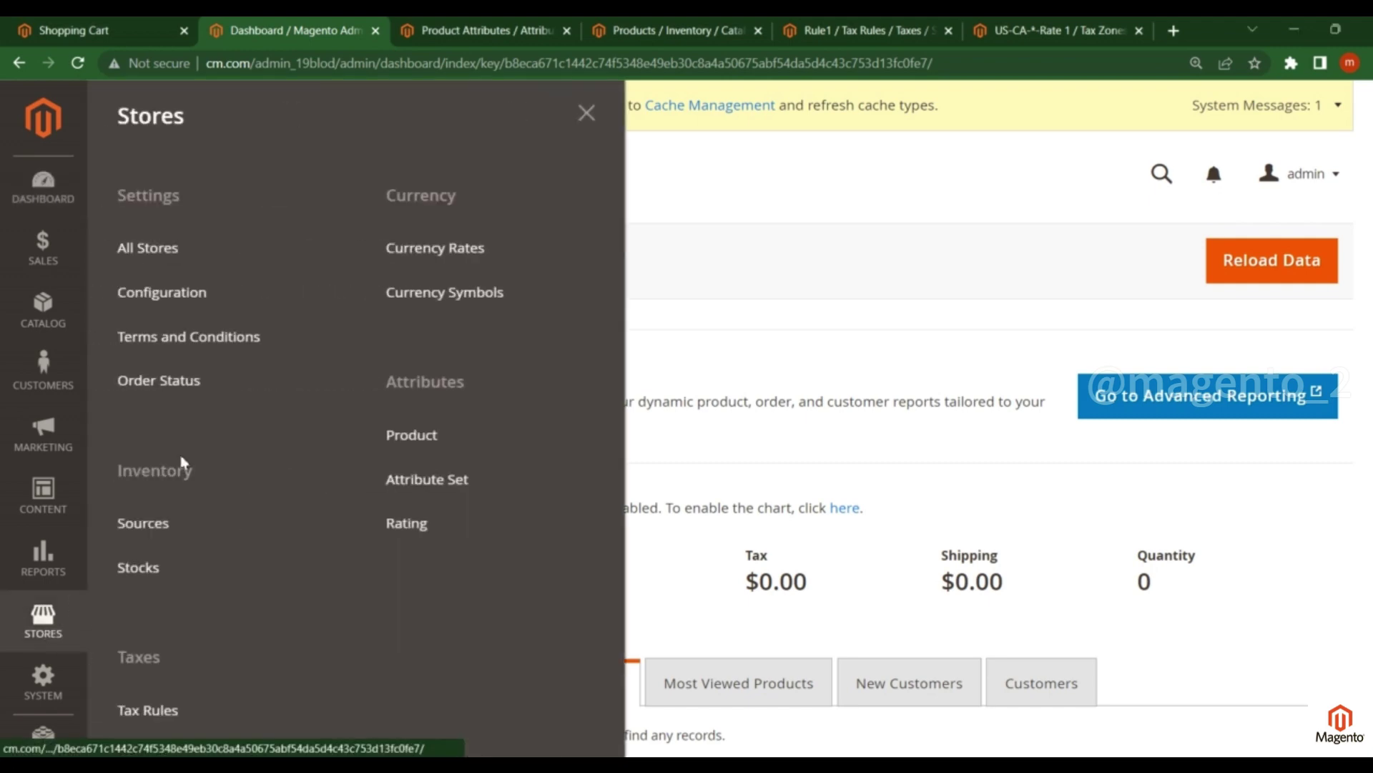
{"action": "left_click", "coordinate": [170, 299]}
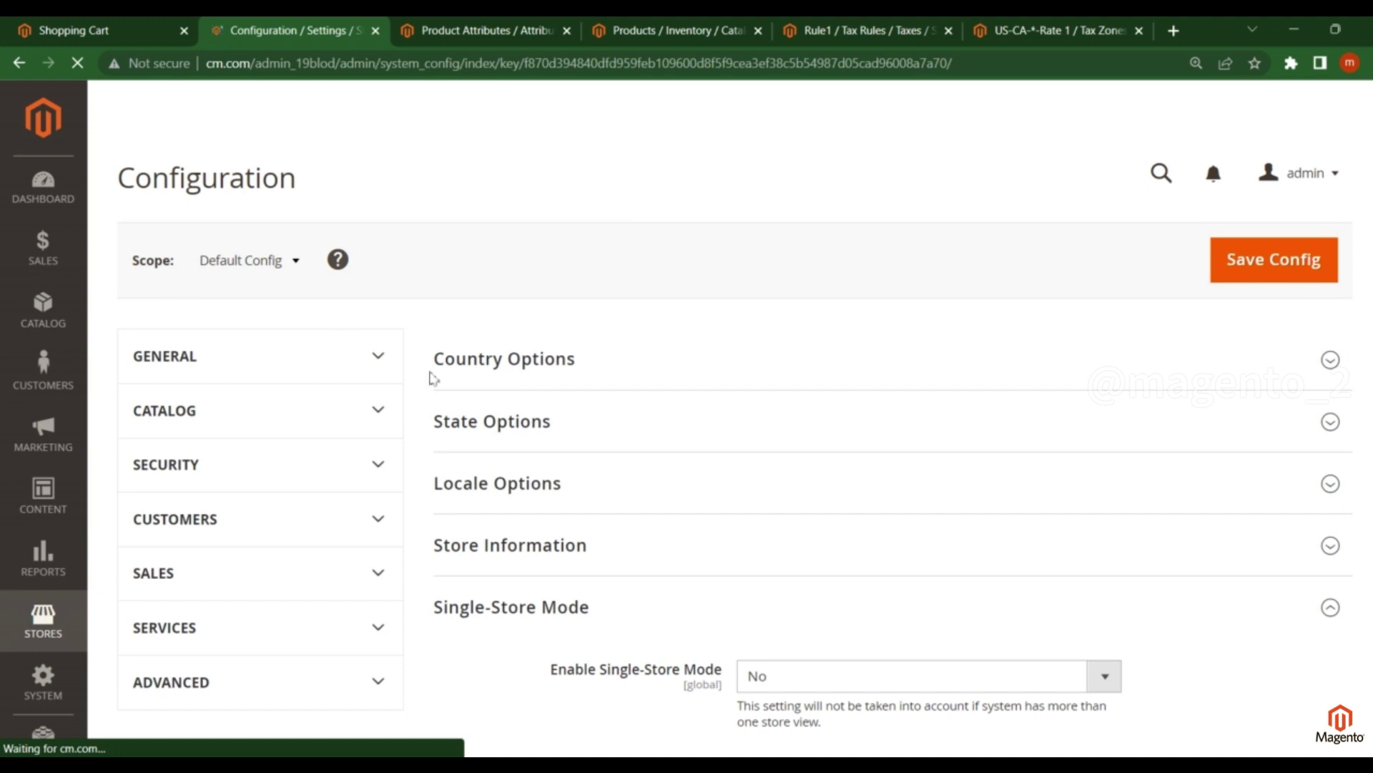
Step: Open the Tax settings under the Sales group of the configuration panel
{"action": "scroll", "coordinate": [257, 384], "scroll_direction": "down", "scroll_amount": 8}
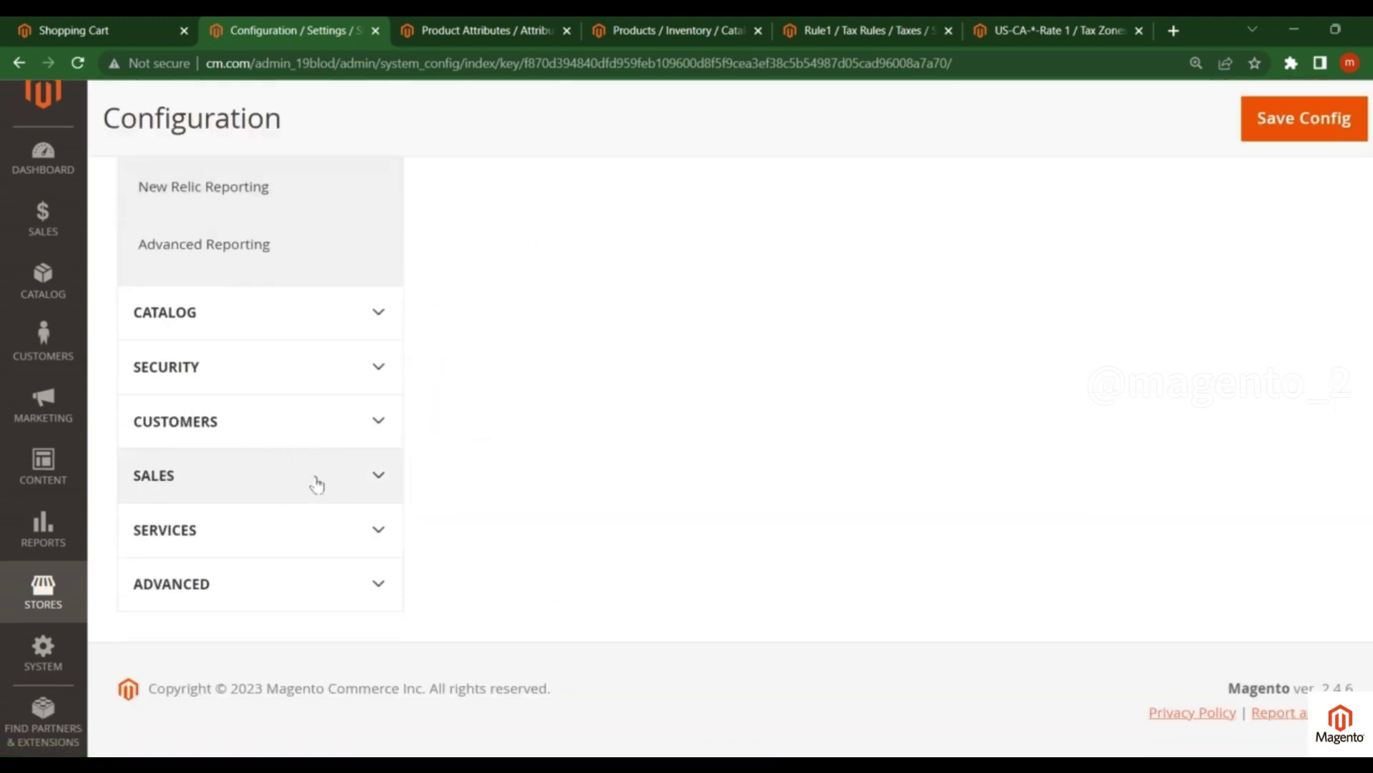
{"action": "left_click", "coordinate": [317, 485]}
{"action": "scroll", "coordinate": [316, 482], "scroll_direction": "down", "scroll_amount": 3}
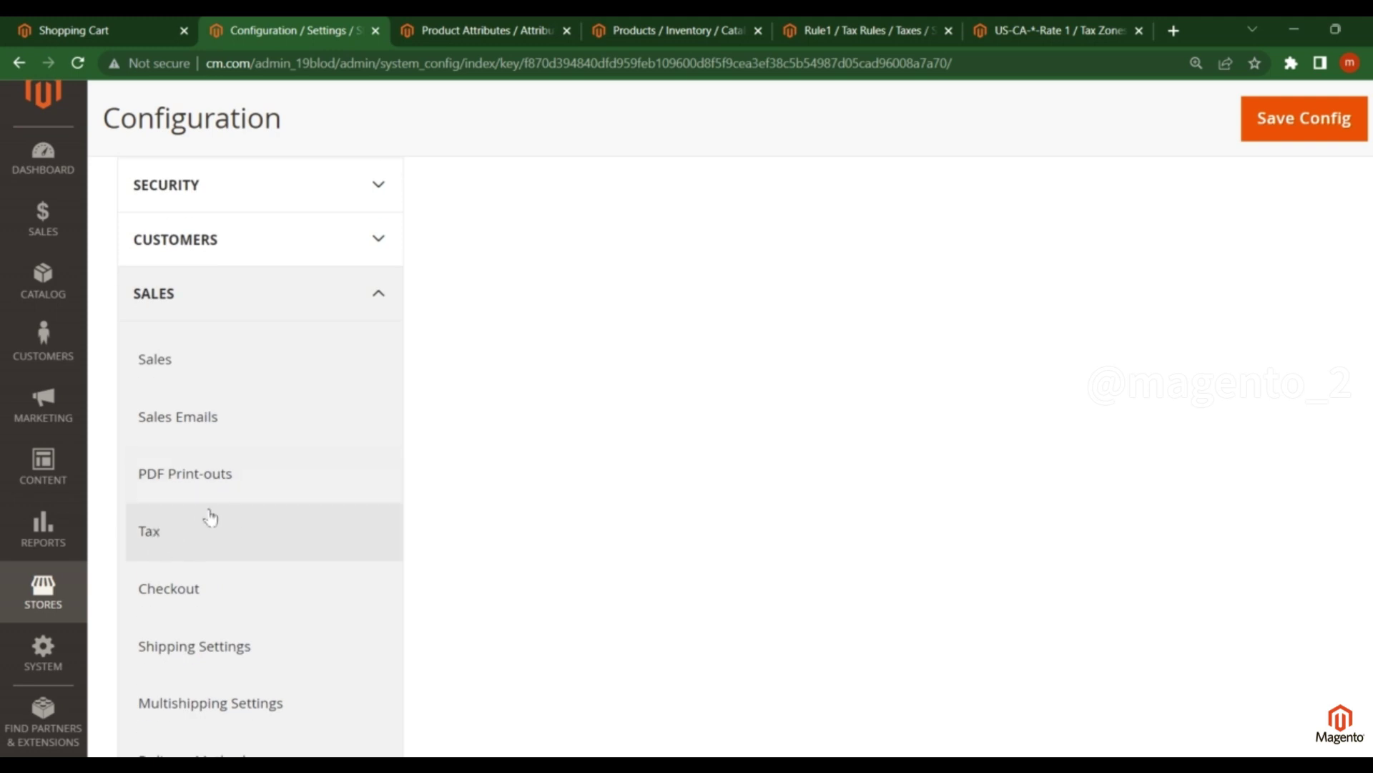
{"action": "left_click", "coordinate": [256, 539]}
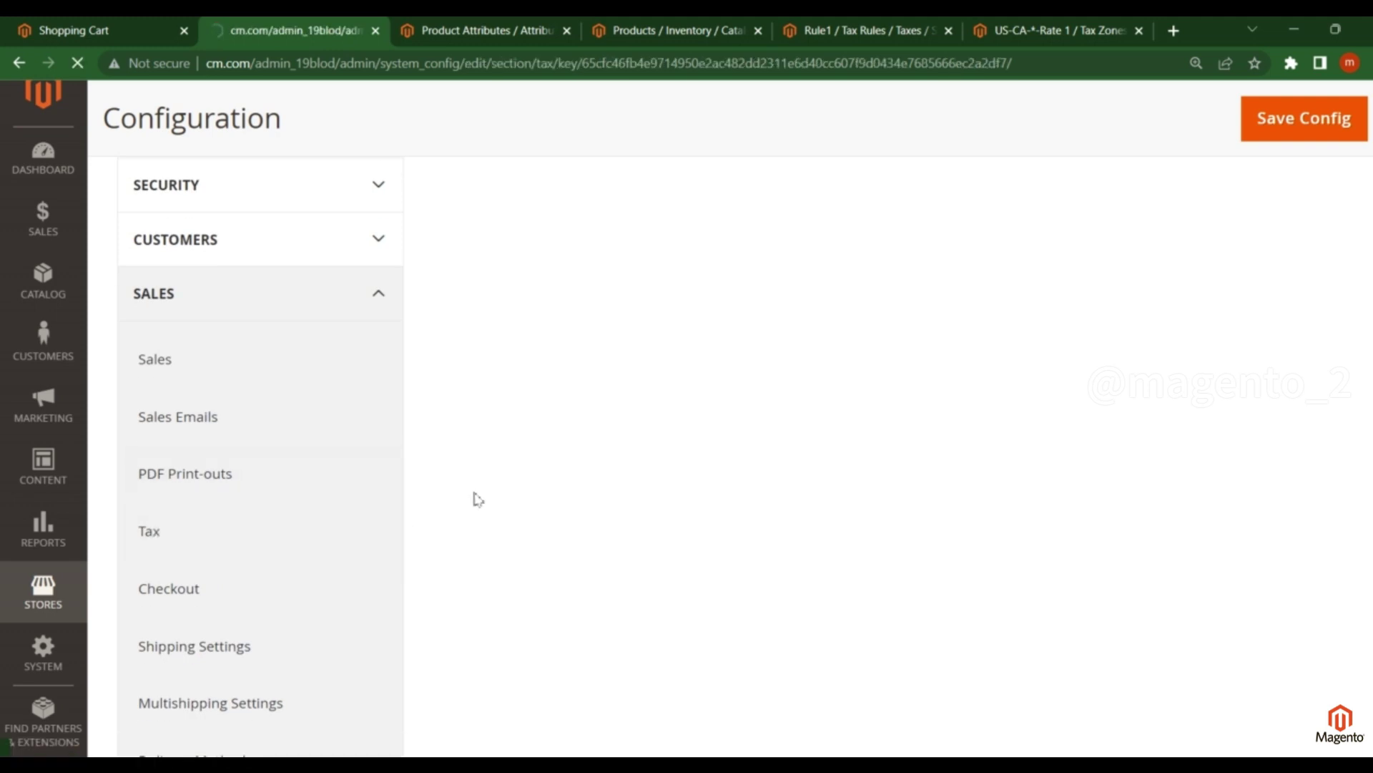
{"action": "left_click", "coordinate": [471, 360]}
{"action": "scroll", "coordinate": [419, 269], "scroll_direction": "down", "scroll_amount": 1}
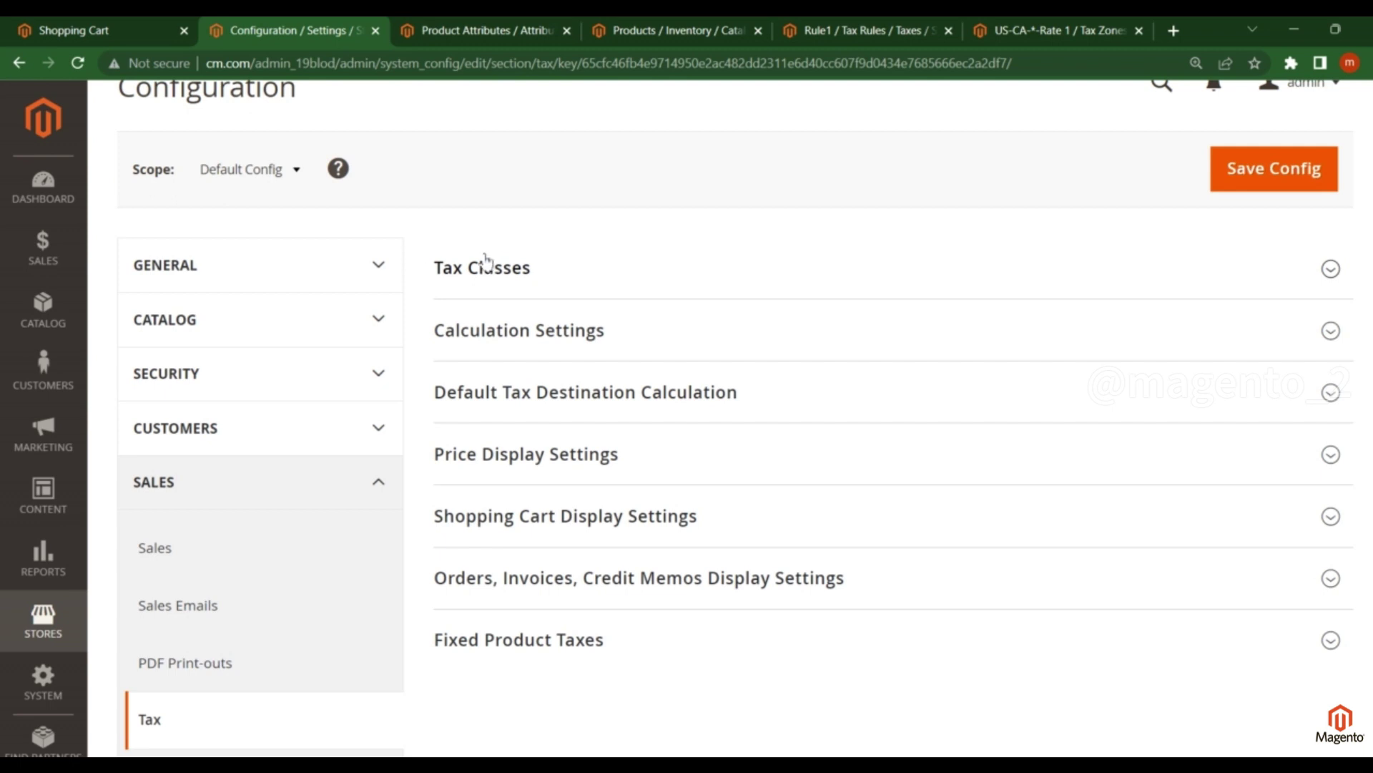
Step: Leave the Product and Shipping tax classes on Taxable Goods and Customer on Retail Customer
{"action": "left_click", "coordinate": [501, 272]}
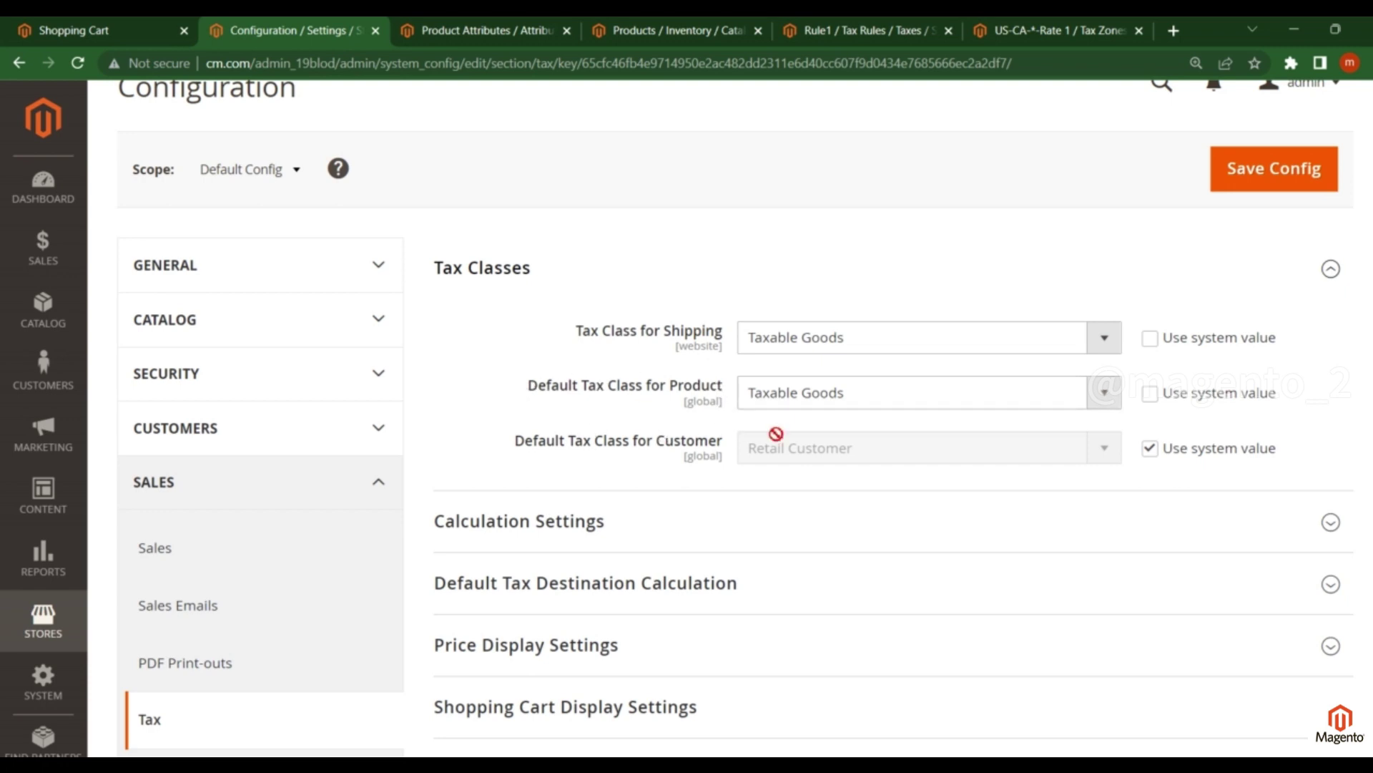
{"action": "scroll", "coordinate": [659, 358], "scroll_direction": "up", "scroll_amount": 2}
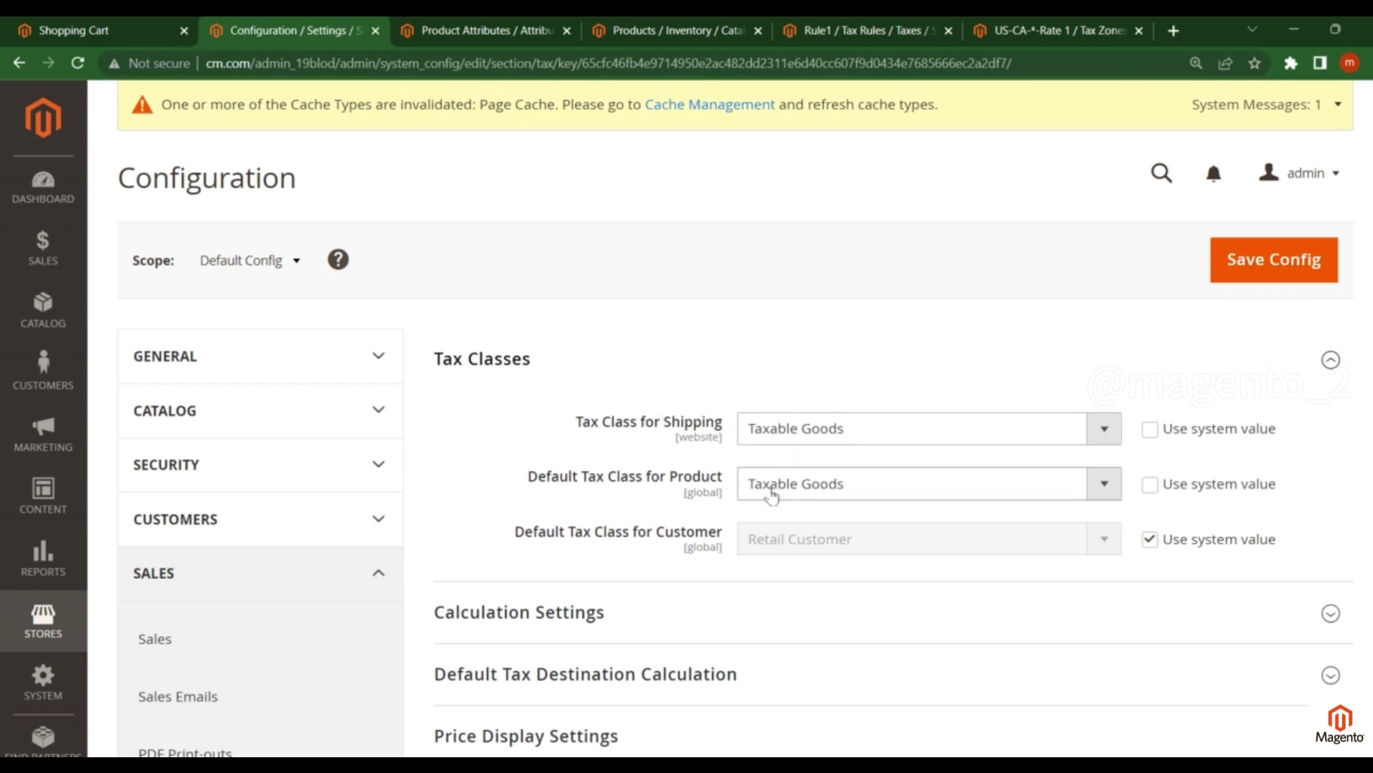
{"action": "left_click", "coordinate": [772, 493]}
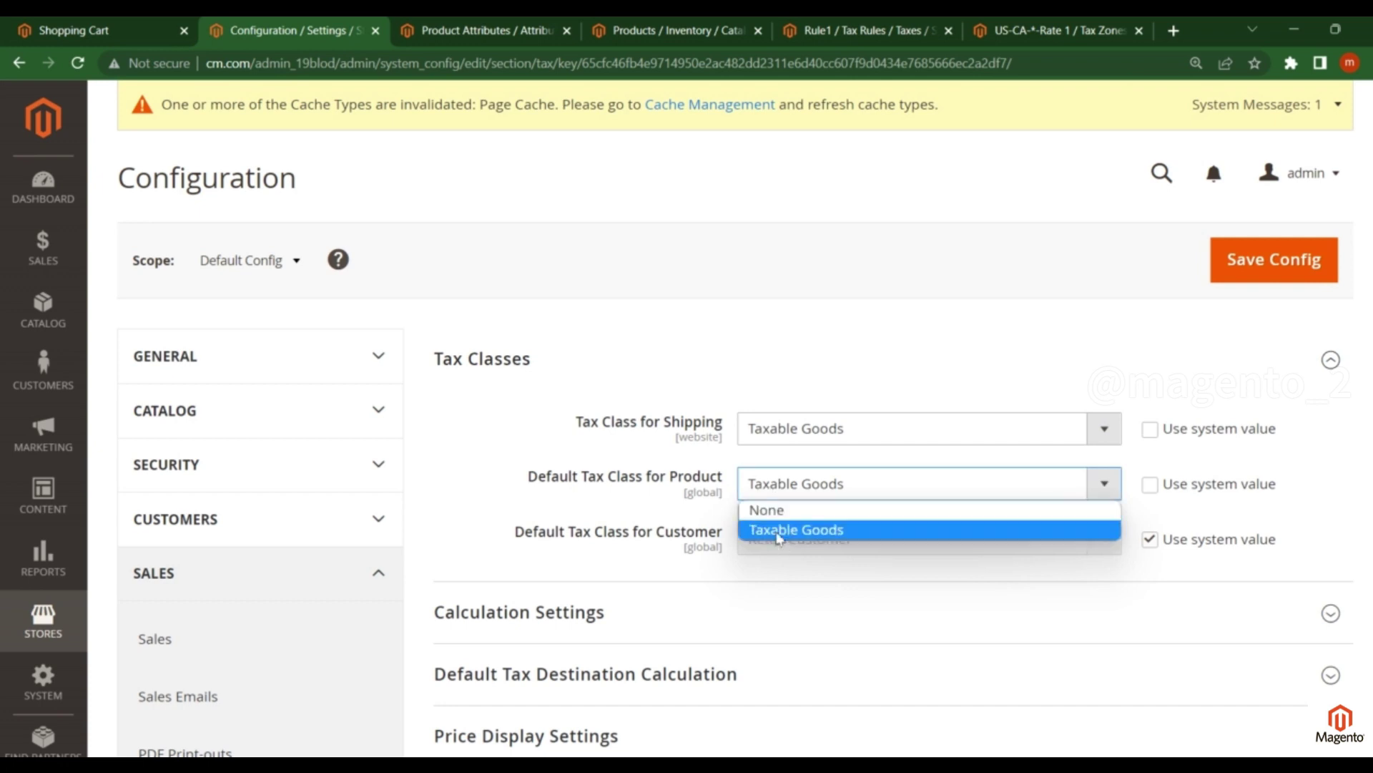
{"action": "left_click", "coordinate": [751, 472]}
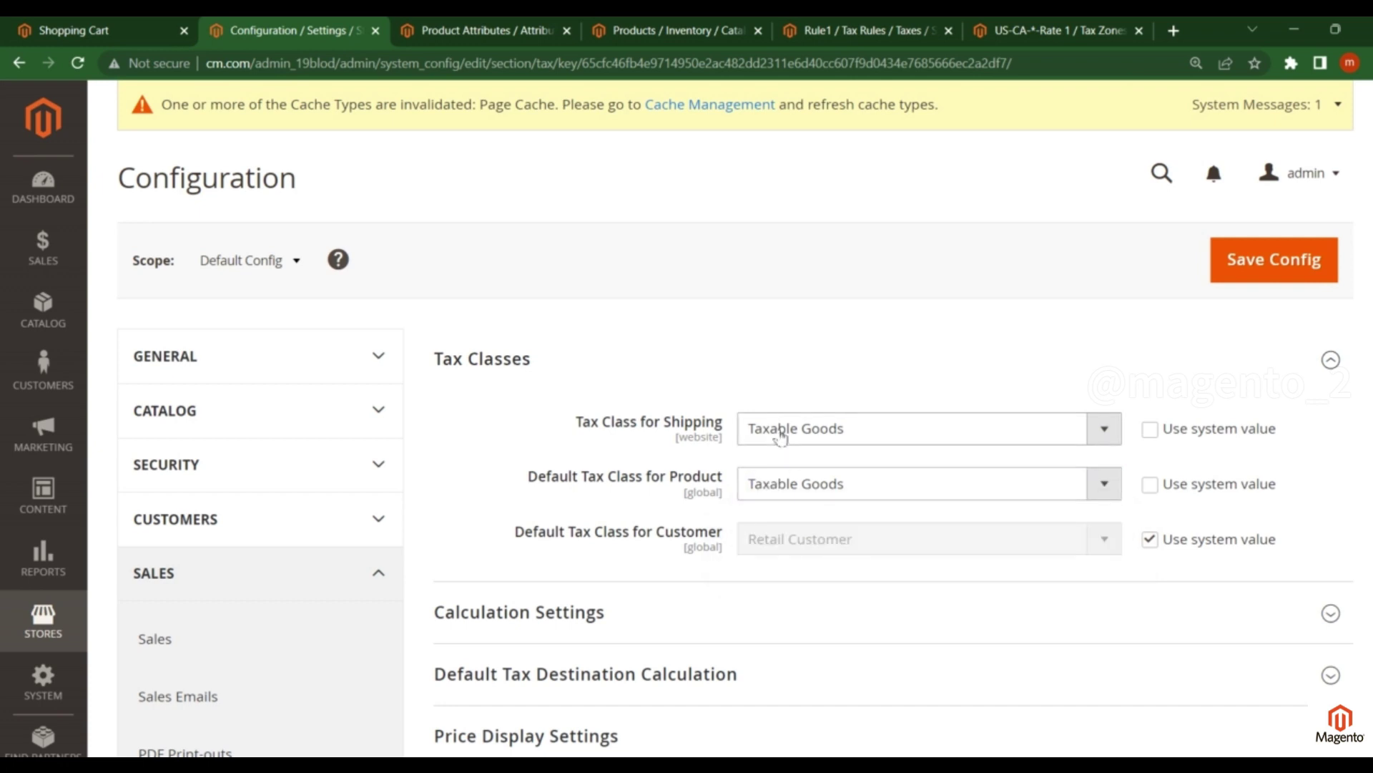
{"action": "left_click", "coordinate": [780, 429]}
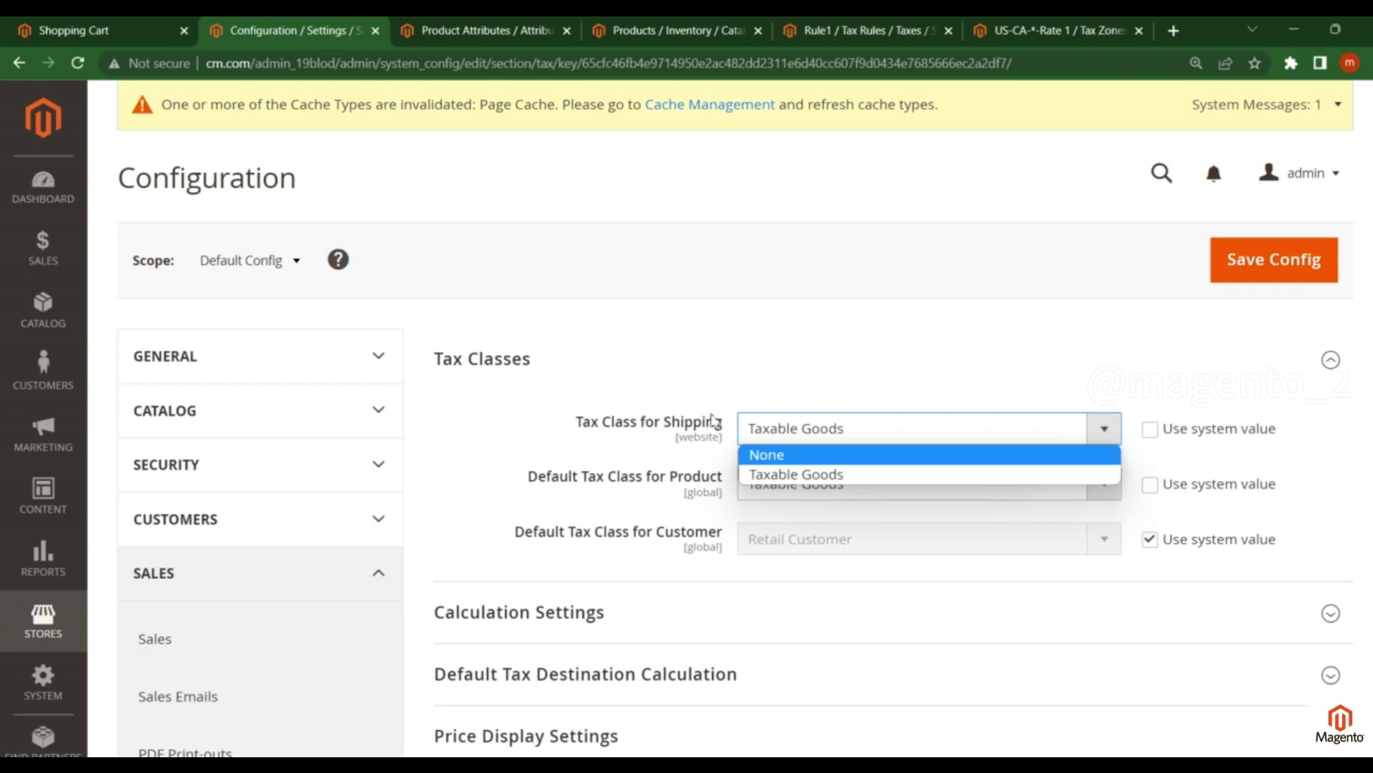
{"action": "left_click_drag", "start_coordinate": [515, 531], "coordinate": [720, 532]}
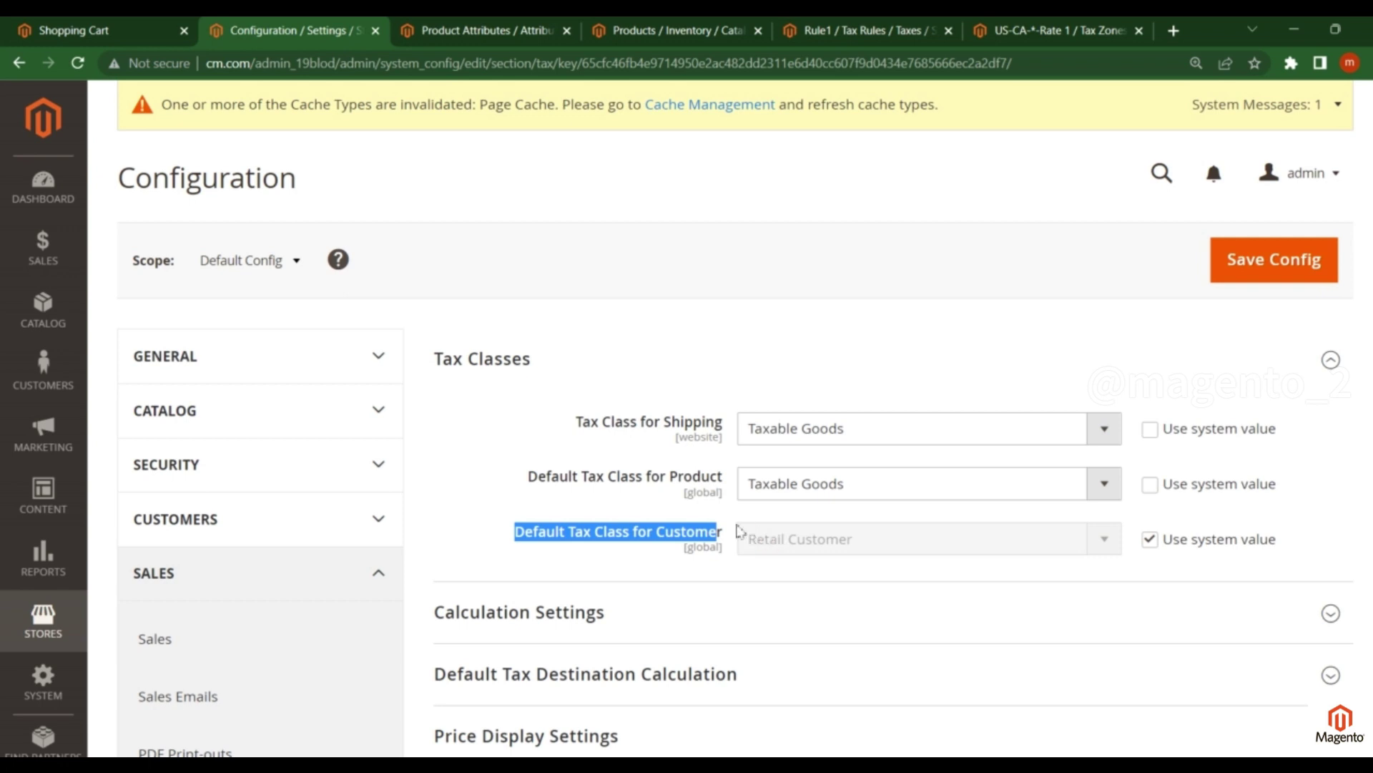
Step: Set Tax Calculation Method Based On to Unit Price, then go to the shopping cart
{"action": "scroll", "coordinate": [740, 531], "scroll_direction": "down", "scroll_amount": 3}
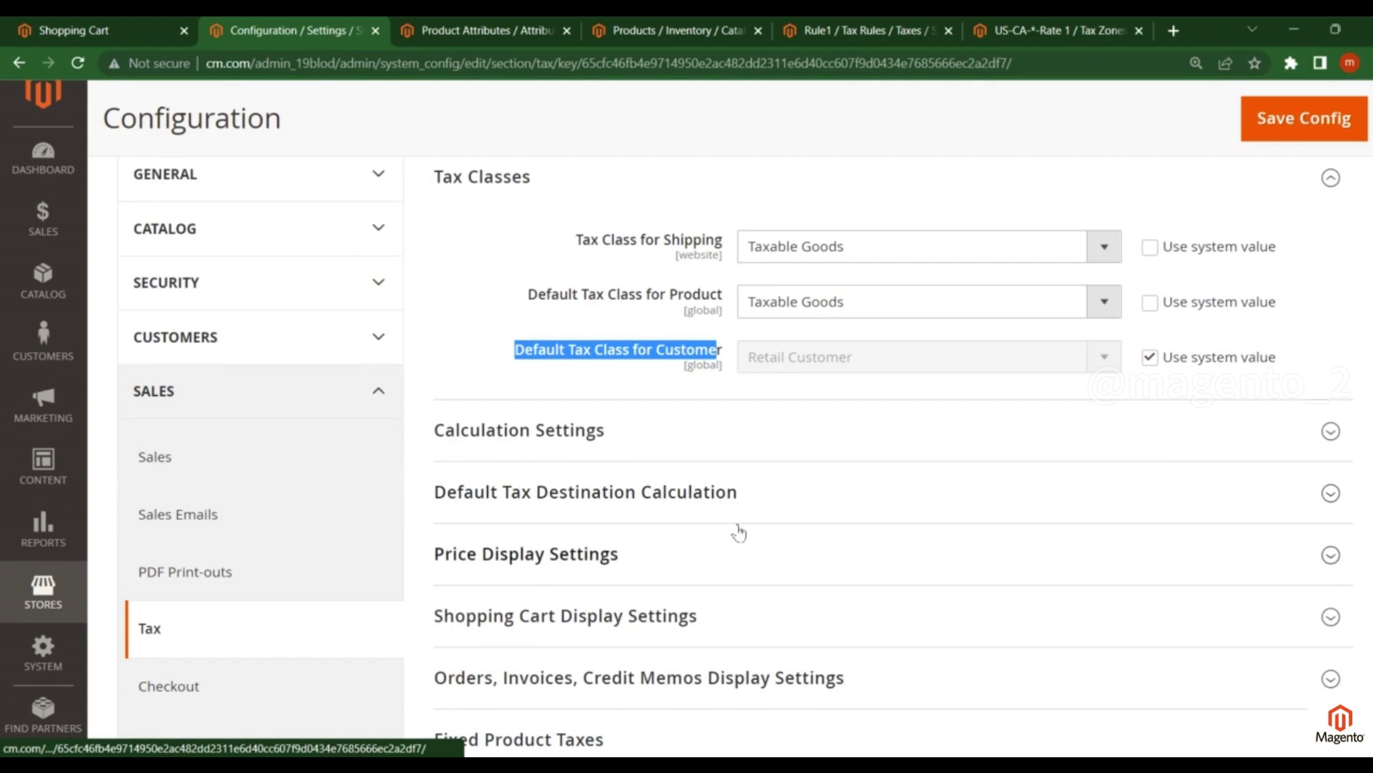
{"action": "left_click", "coordinate": [577, 430]}
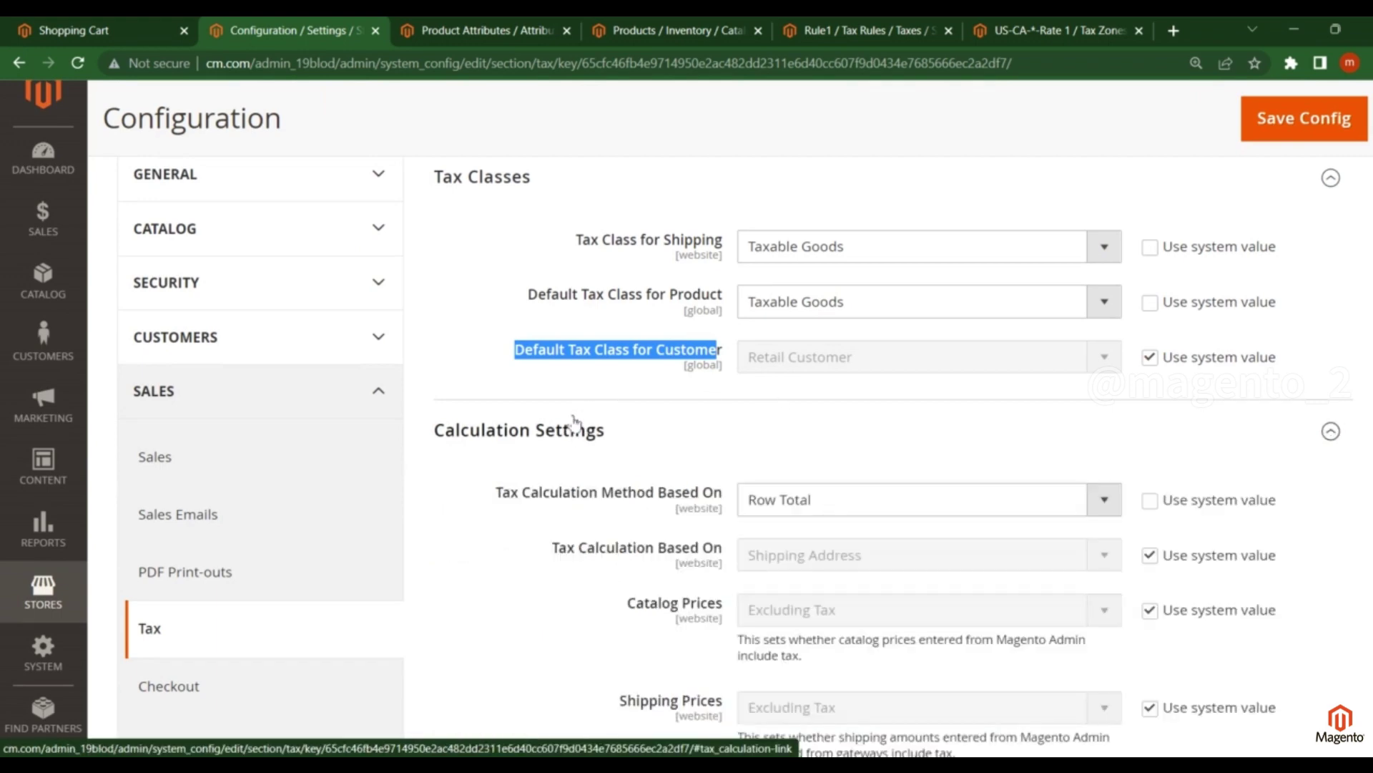
{"action": "scroll", "coordinate": [643, 478], "scroll_direction": "down", "scroll_amount": 1}
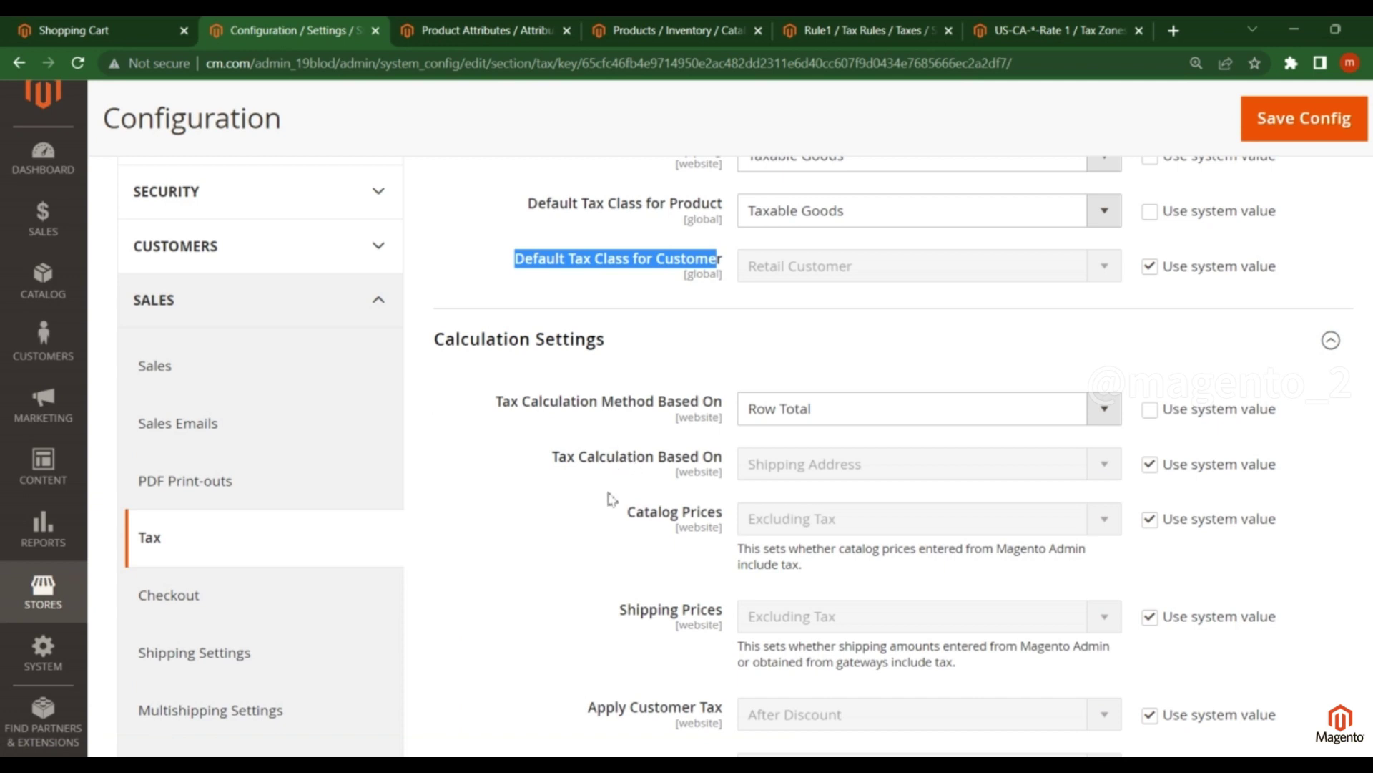
{"action": "left_click", "coordinate": [871, 417]}
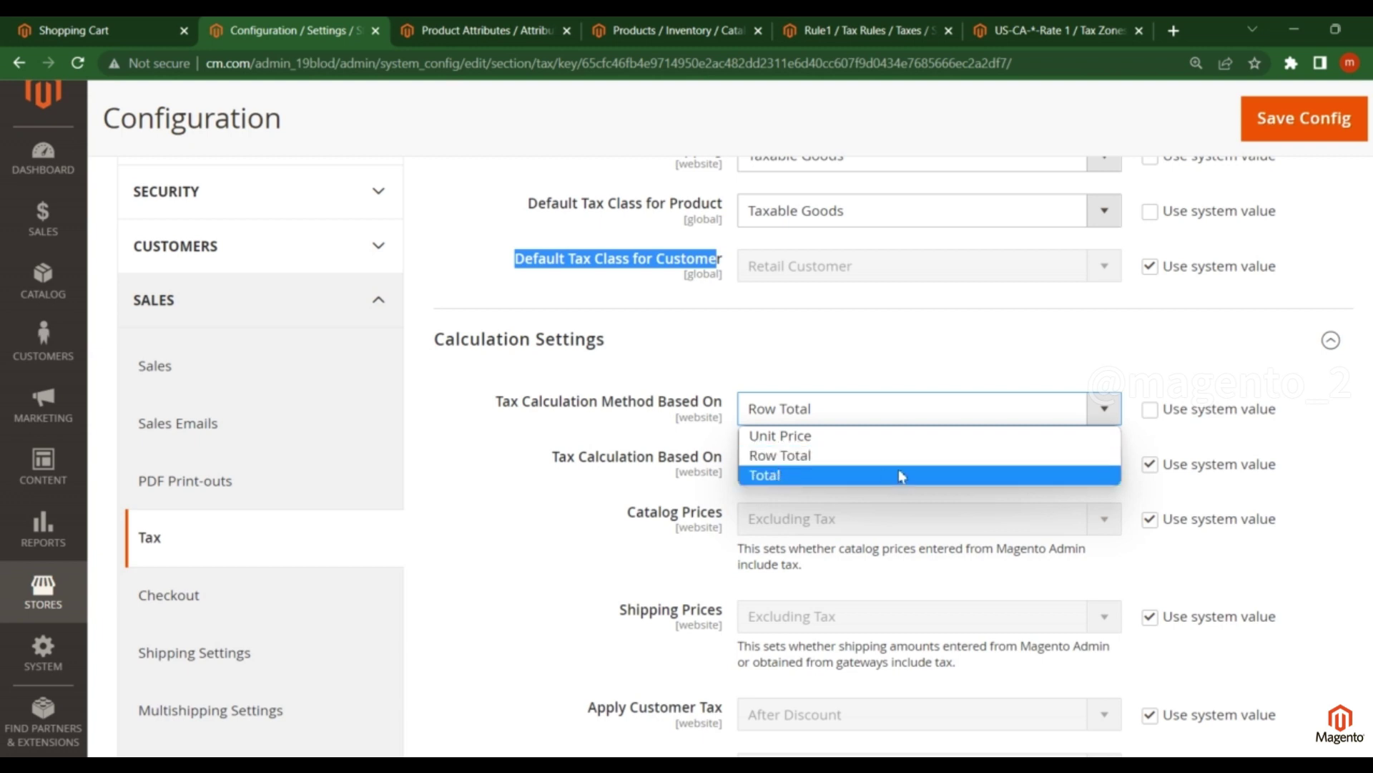
{"action": "key", "text": "Up"}
{"action": "key", "text": "Up"}
{"action": "key", "text": "Return"}
{"action": "left_click", "coordinate": [75, 30]}
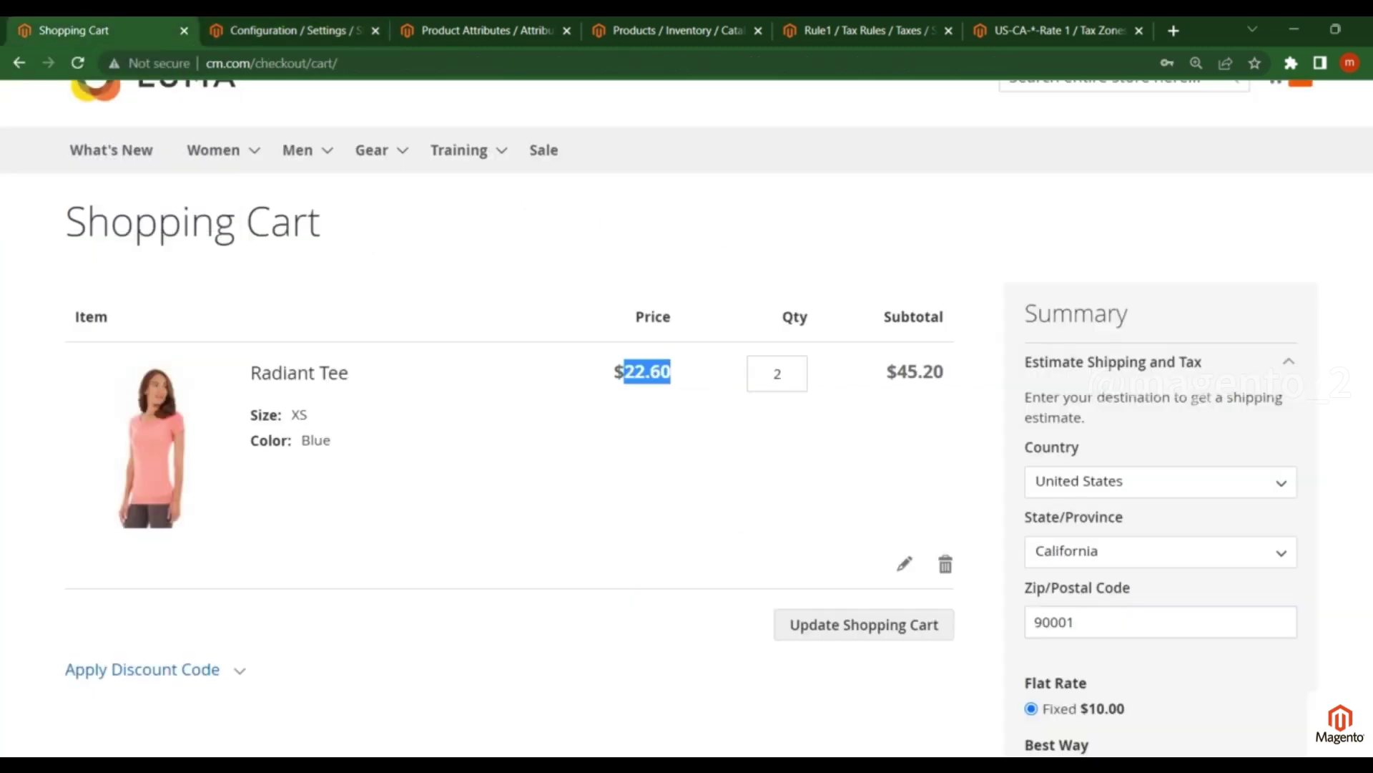
Step: Read the cart summary for 2 Radiant Tee at $22.60: $4.42 tax, $59.62 order total
{"action": "left_click", "coordinate": [549, 317]}
{"action": "double_click", "coordinate": [633, 379]}
{"action": "left_click", "coordinate": [496, 322]}
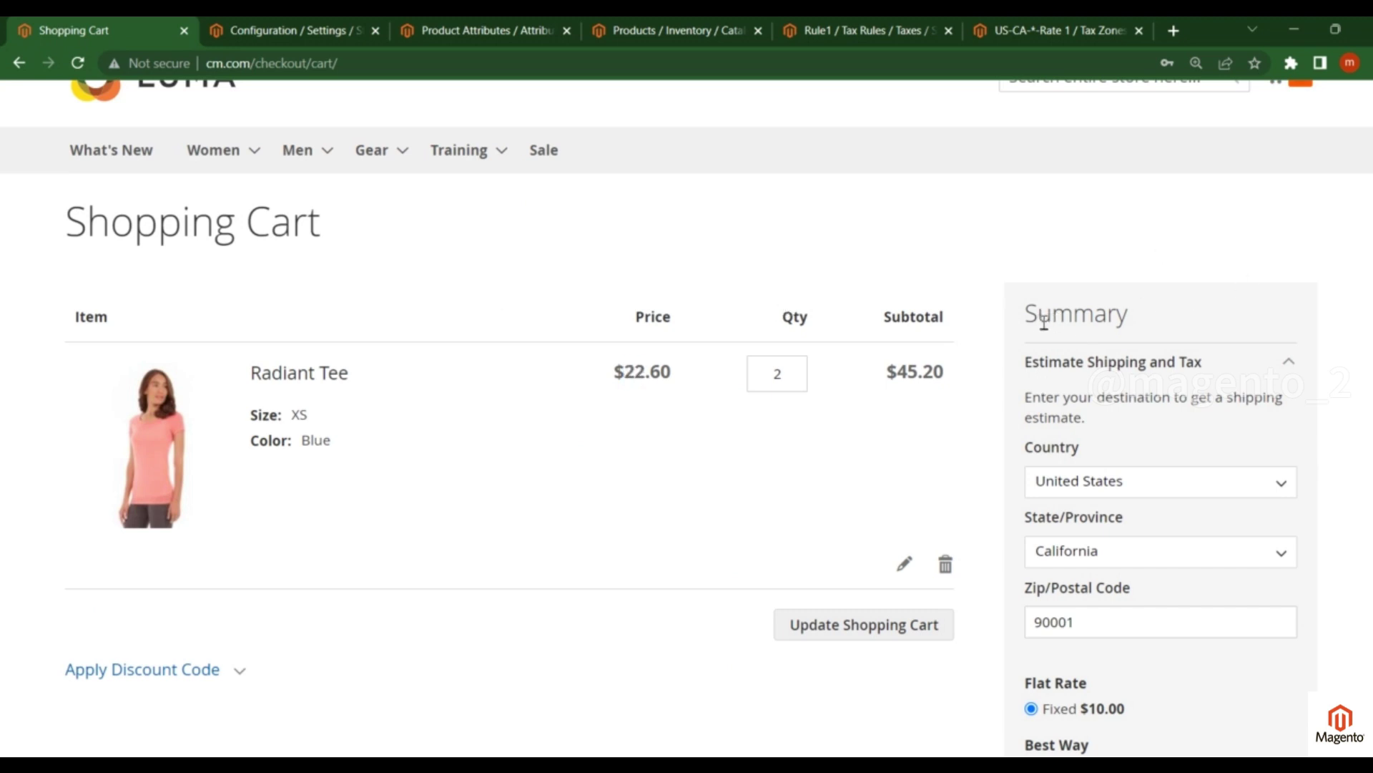
{"action": "scroll", "coordinate": [1045, 322], "scroll_direction": "down", "scroll_amount": 4}
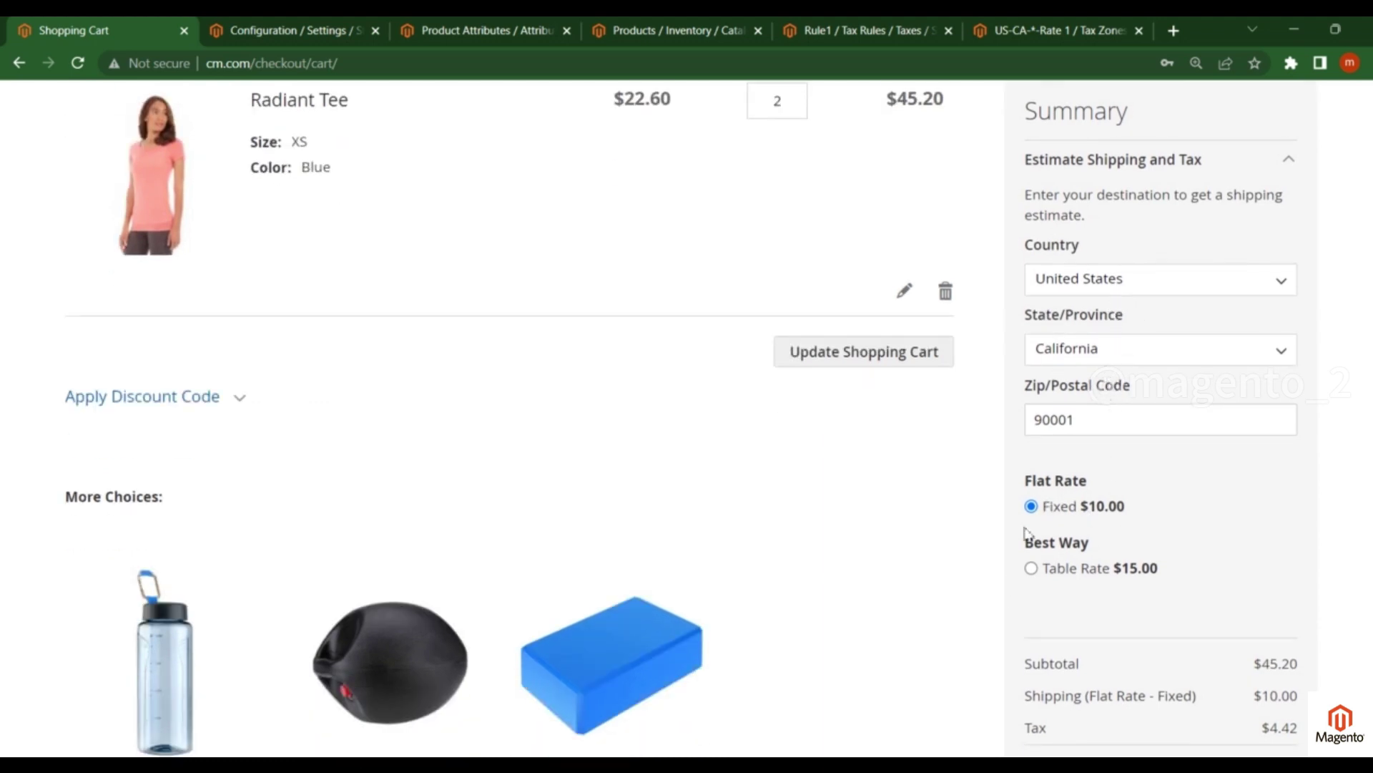
{"action": "scroll", "coordinate": [1091, 535], "scroll_direction": "down", "scroll_amount": 1}
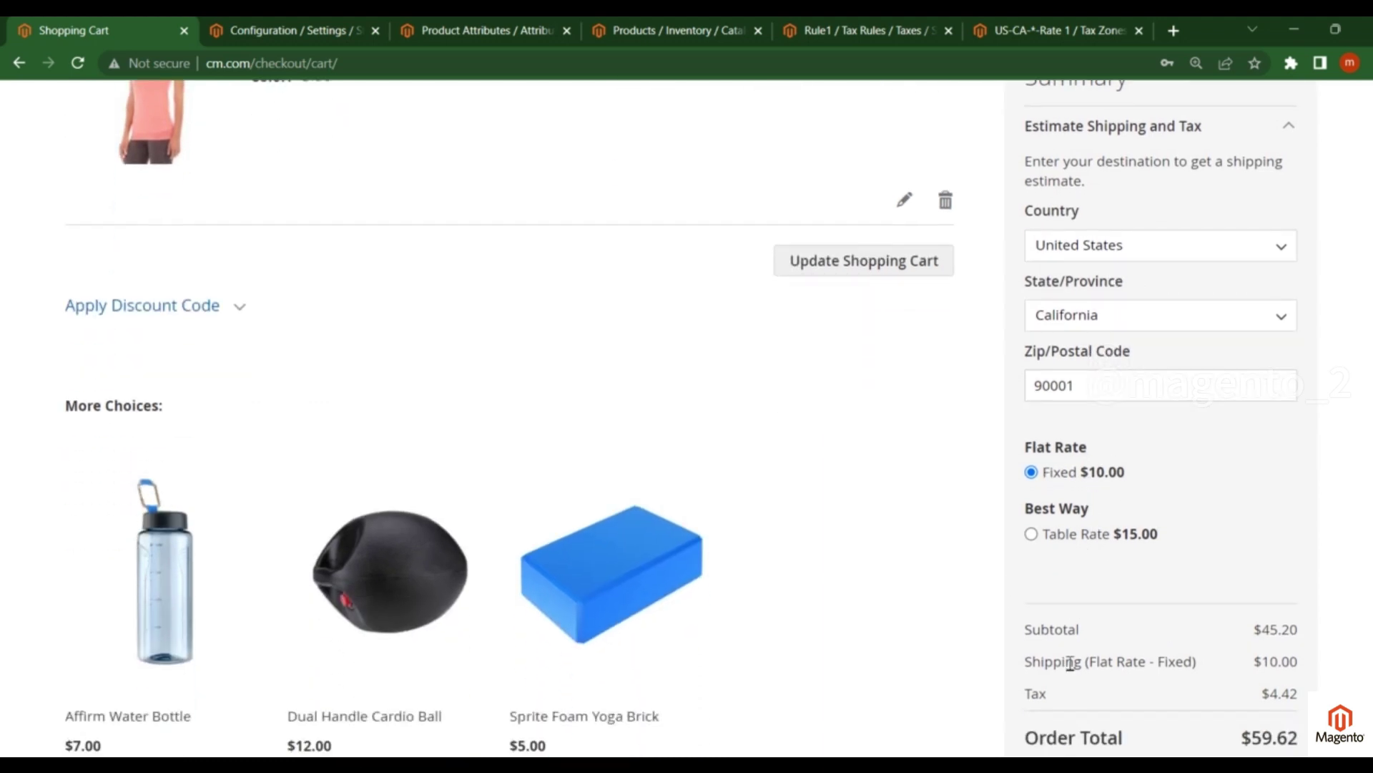
{"action": "scroll", "coordinate": [1052, 572], "scroll_direction": "down", "scroll_amount": 2}
{"action": "scroll", "coordinate": [1046, 213], "scroll_direction": "up", "scroll_amount": 2}
{"action": "scroll", "coordinate": [647, 402], "scroll_direction": "up", "scroll_amount": 5}
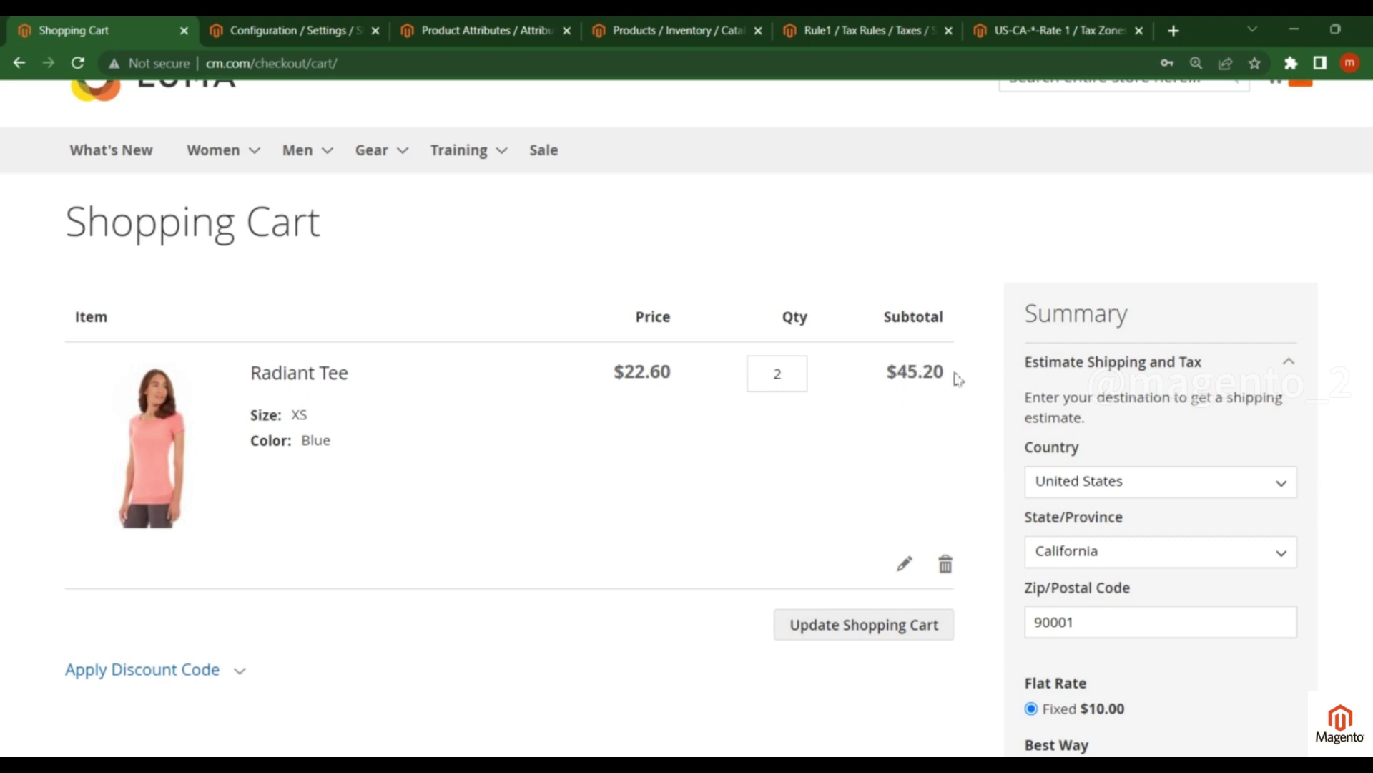
{"action": "scroll", "coordinate": [957, 377], "scroll_direction": "down", "scroll_amount": 3}
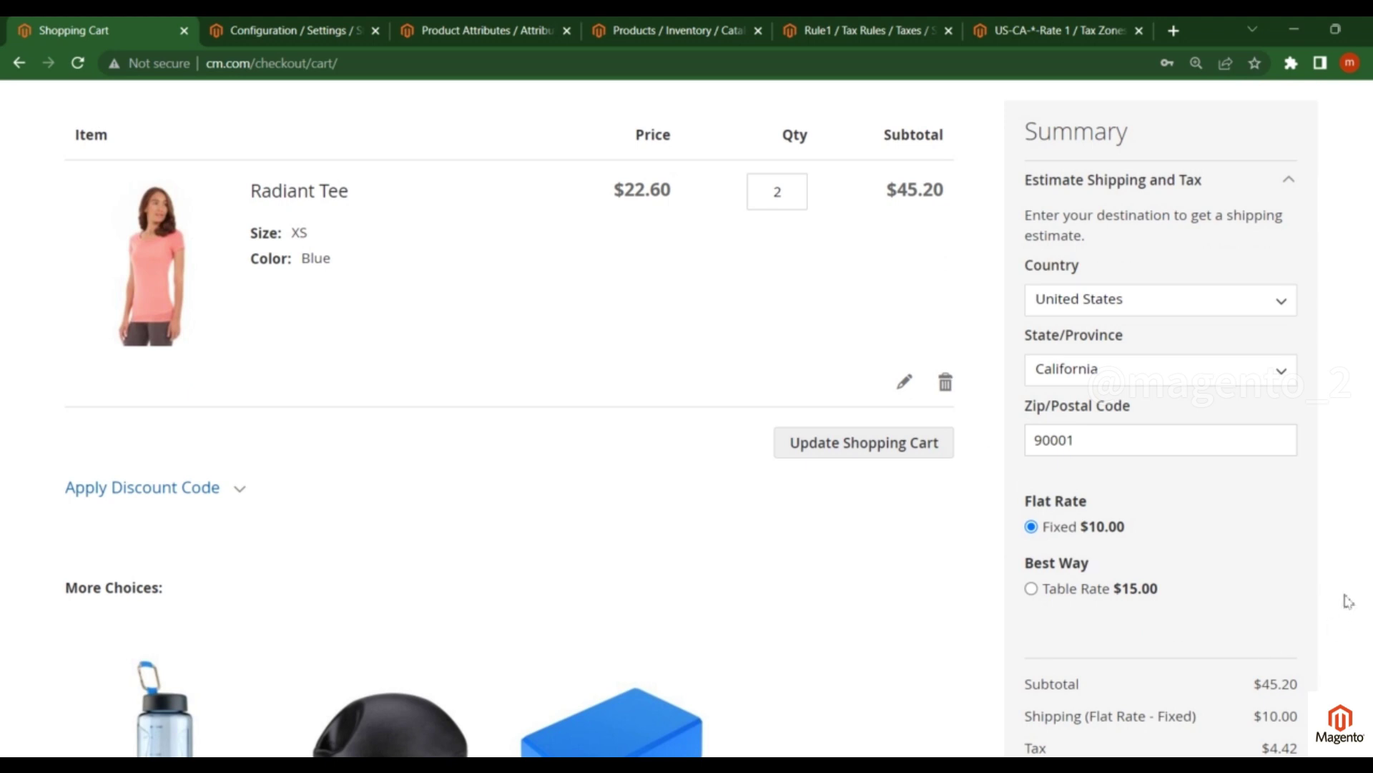
{"action": "scroll", "coordinate": [1315, 563], "scroll_direction": "down", "scroll_amount": 3}
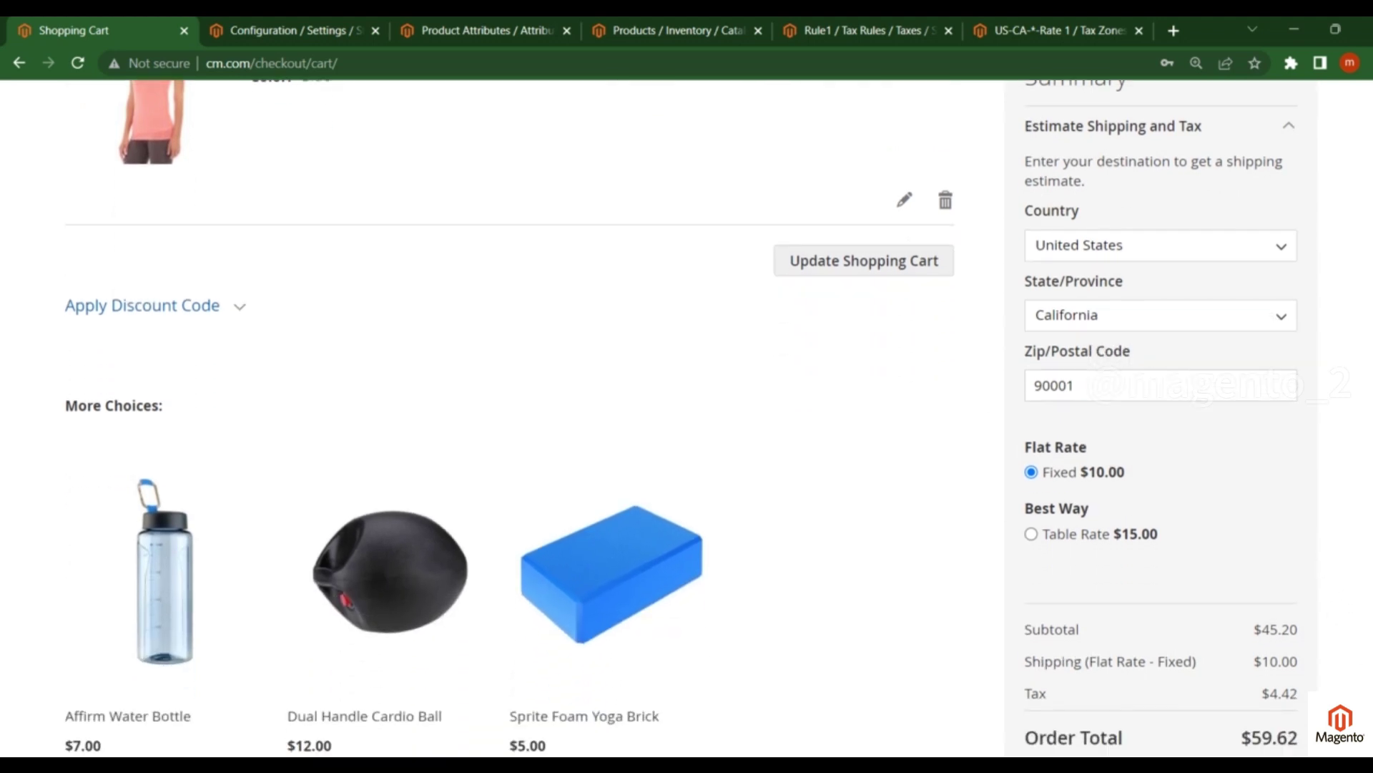
{"action": "left_click", "coordinate": [379, 22]}
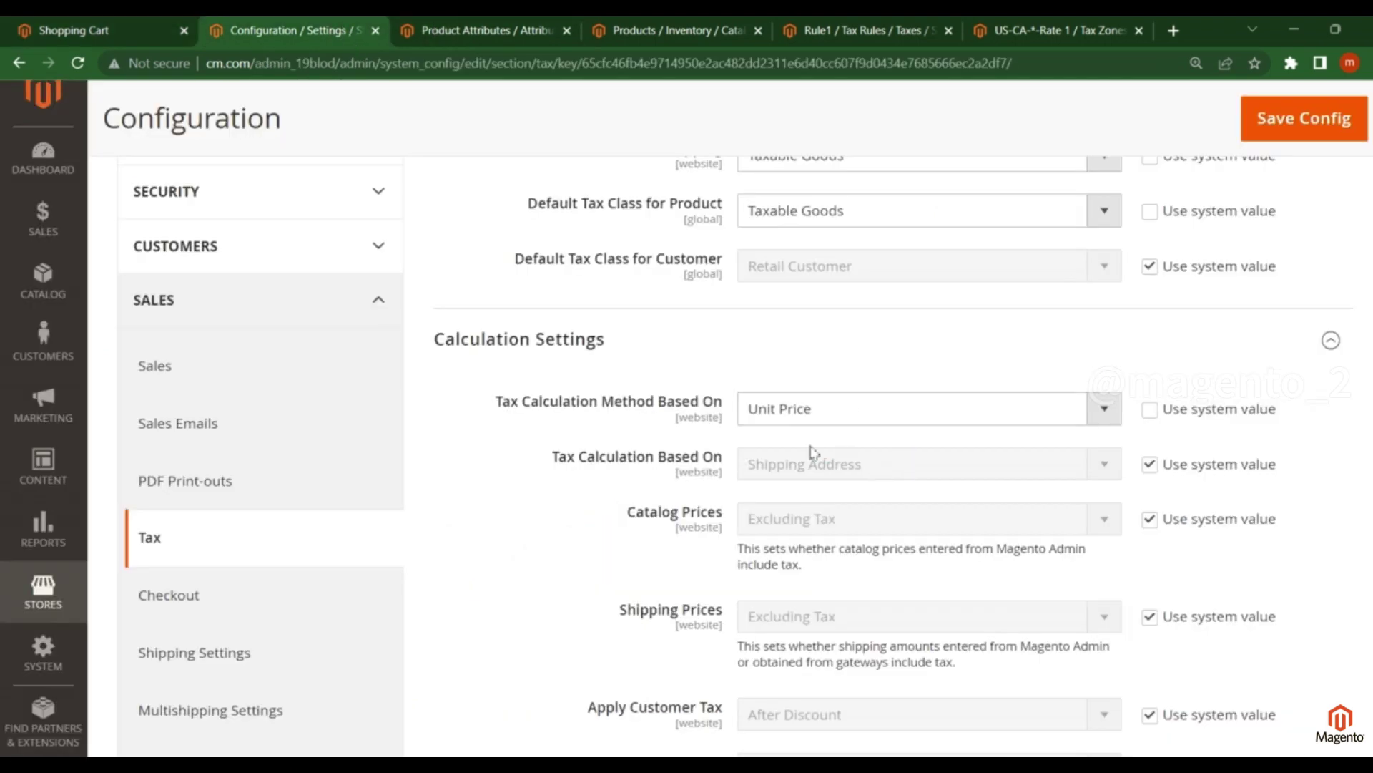
Step: Check the shipping tax class options, keep Taxable Goods, and return to the cart
{"action": "scroll", "coordinate": [787, 427], "scroll_direction": "up", "scroll_amount": 4}
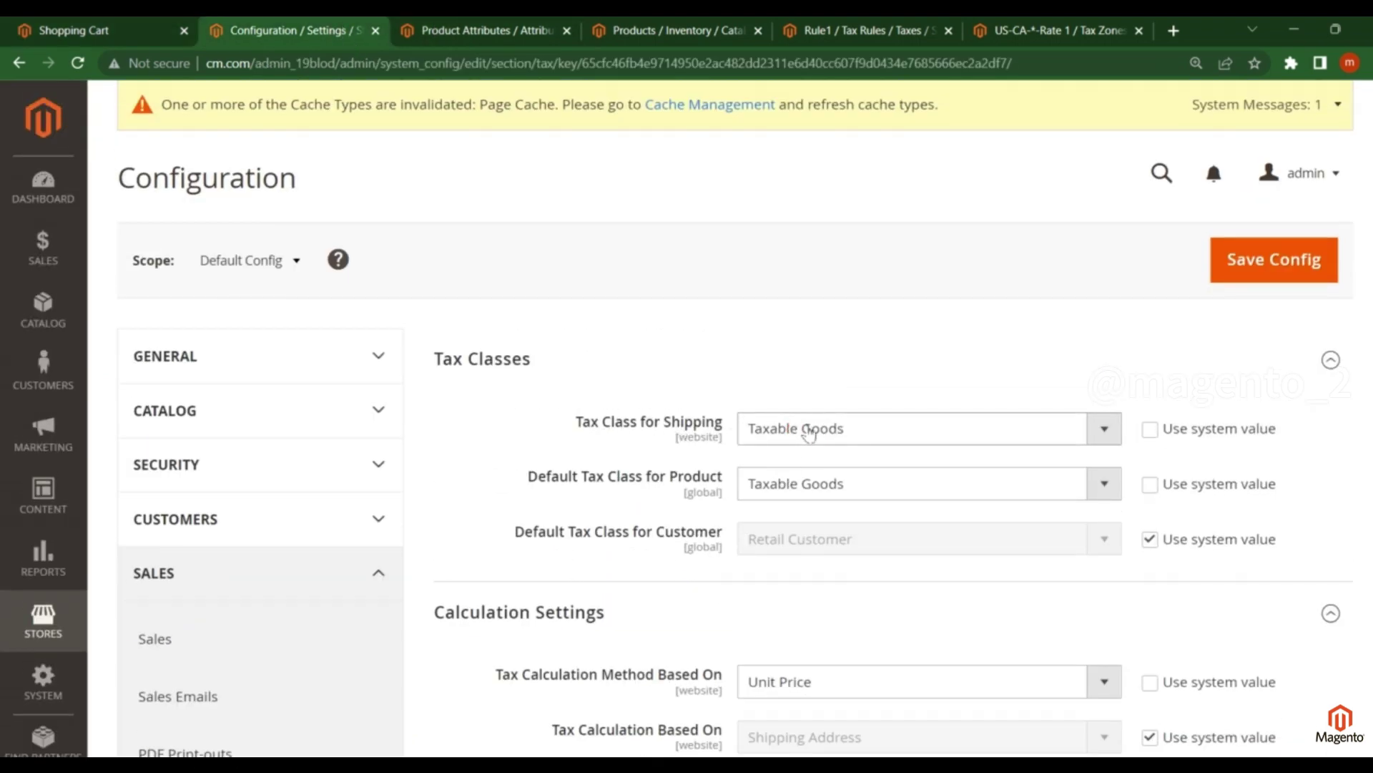
{"action": "left_click", "coordinate": [800, 434]}
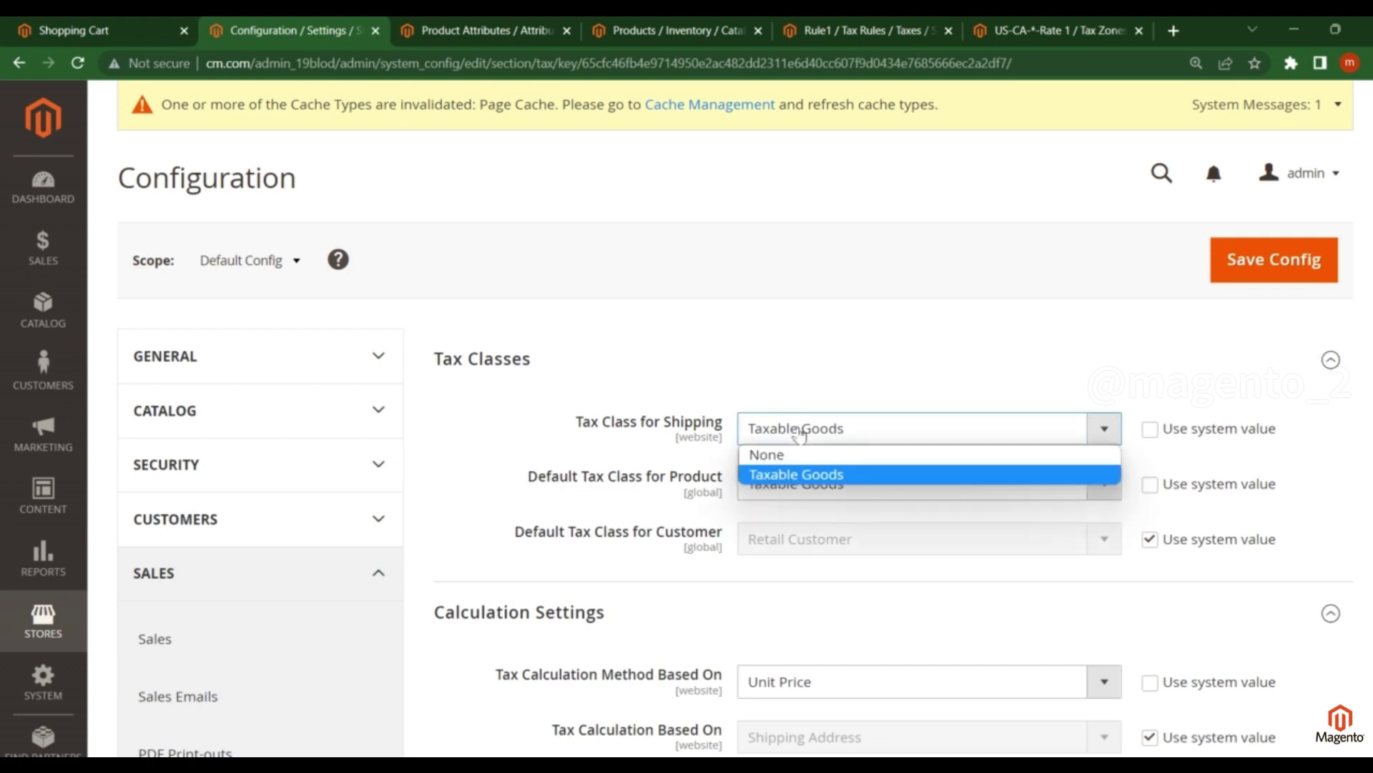
{"action": "left_click", "coordinate": [800, 434]}
{"action": "key", "text": "ctrl+1"}
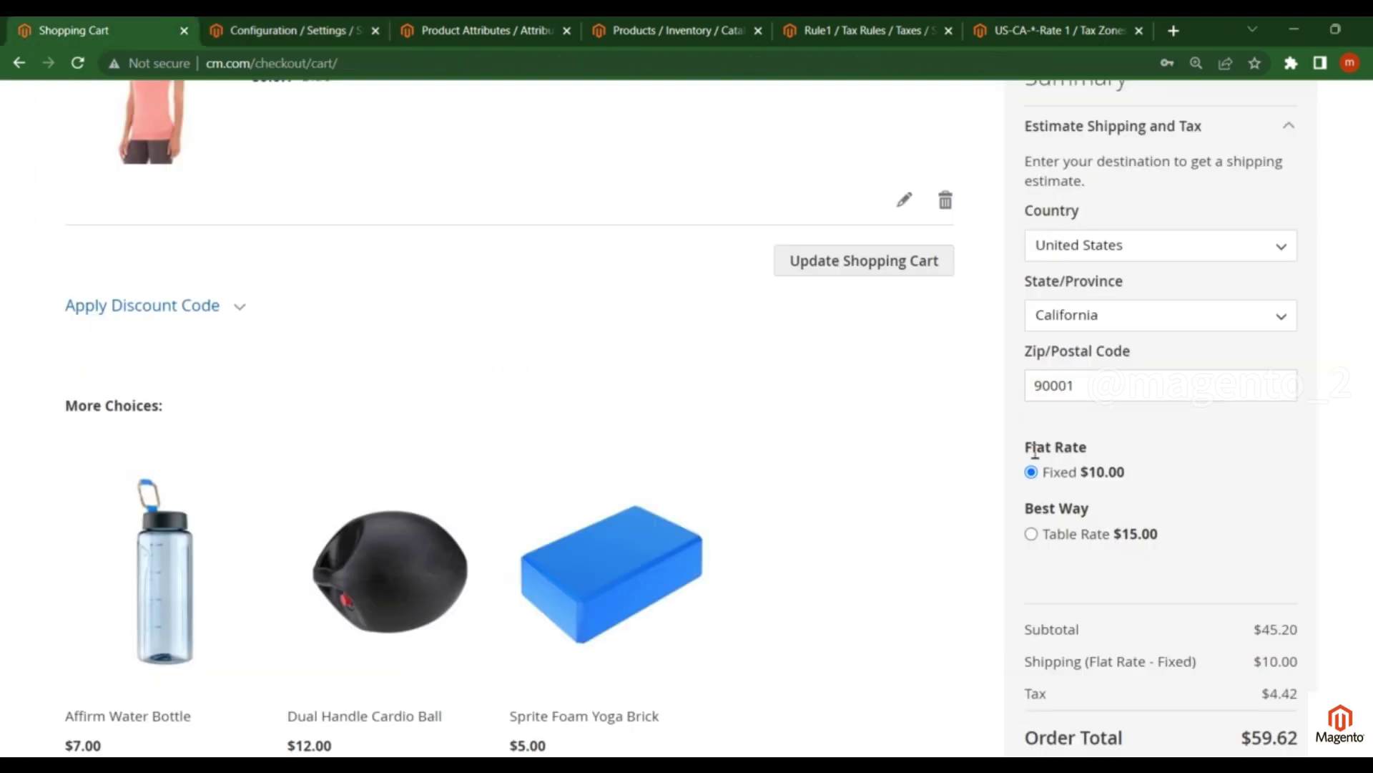
{"action": "scroll", "coordinate": [1035, 450], "scroll_direction": "down", "scroll_amount": 4}
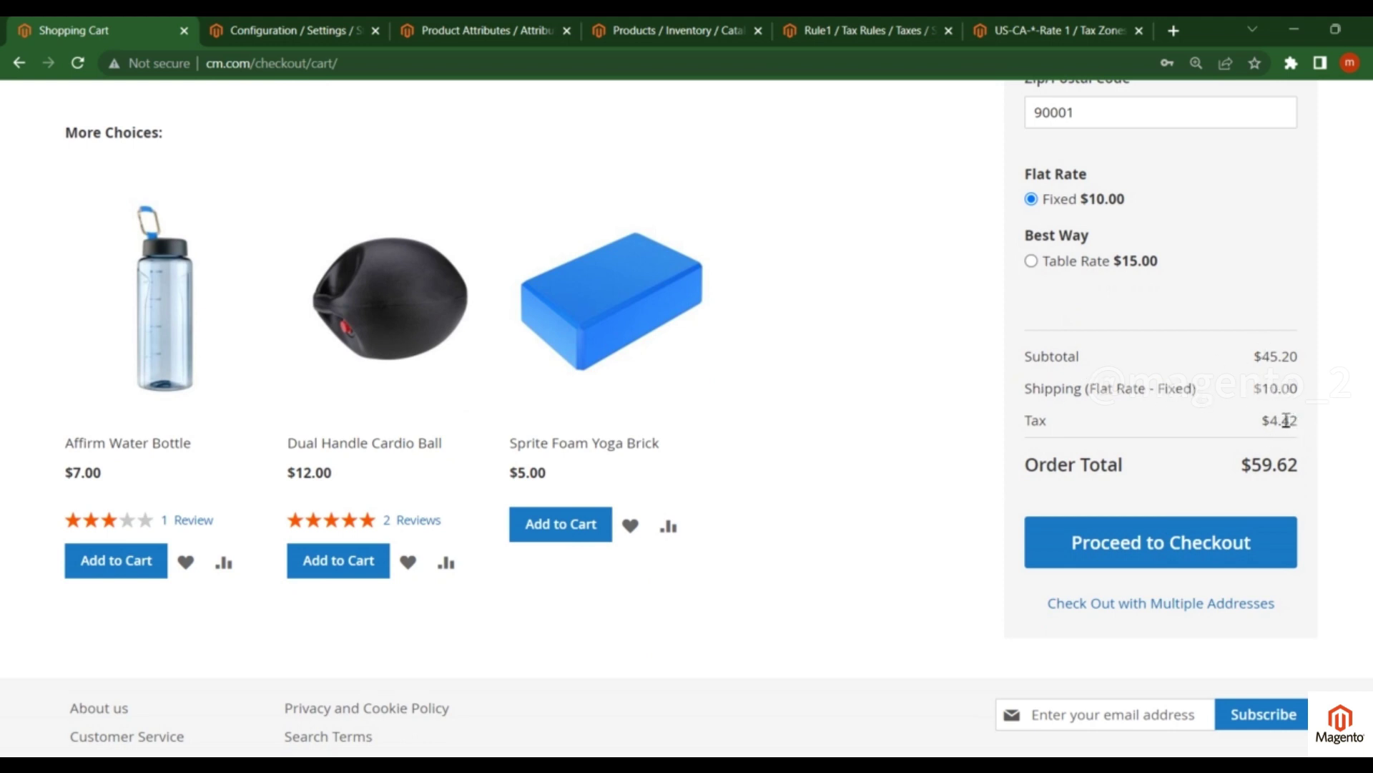
{"action": "scroll", "coordinate": [1286, 419], "scroll_direction": "up", "scroll_amount": 1}
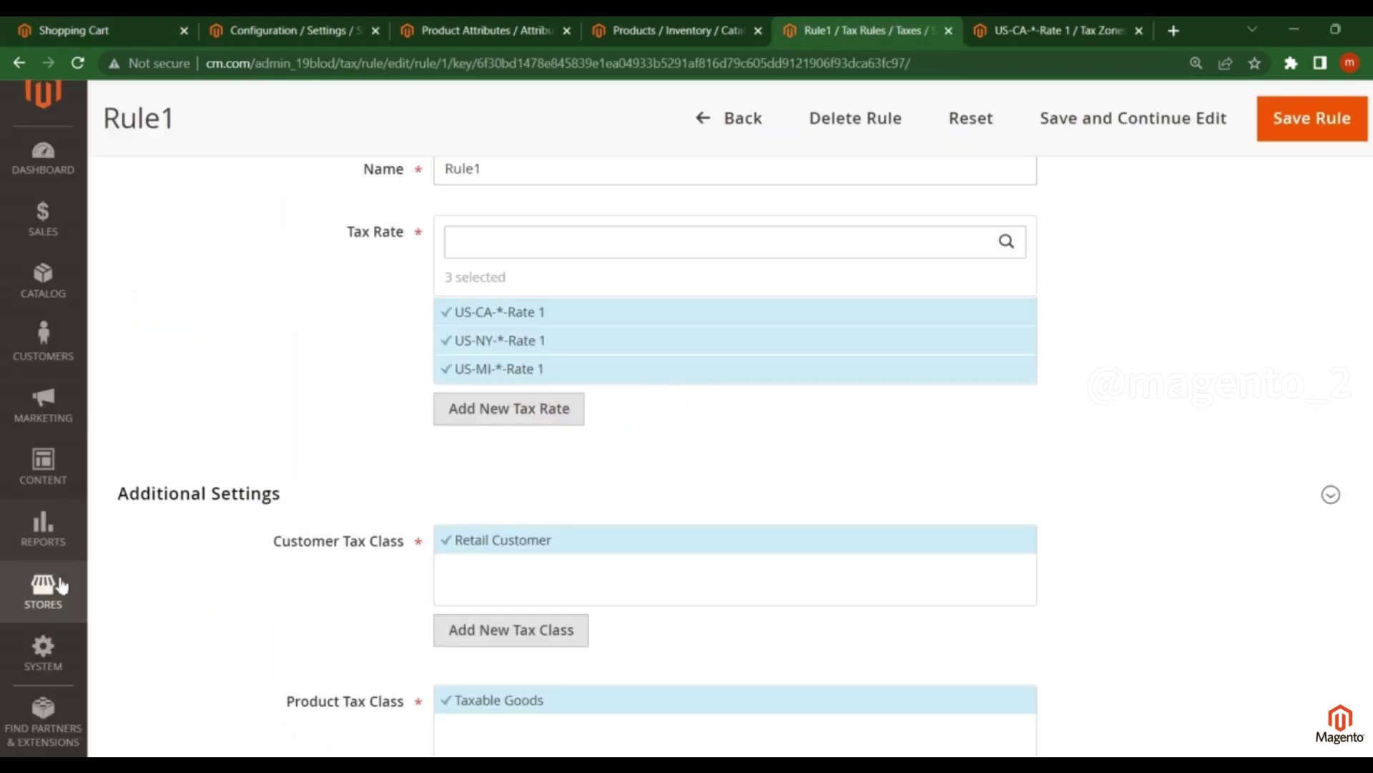
Step: Open Stores > Taxes > Tax Zones and Rates to check California's 8.0000 rate
{"action": "left_click", "coordinate": [46, 597]}
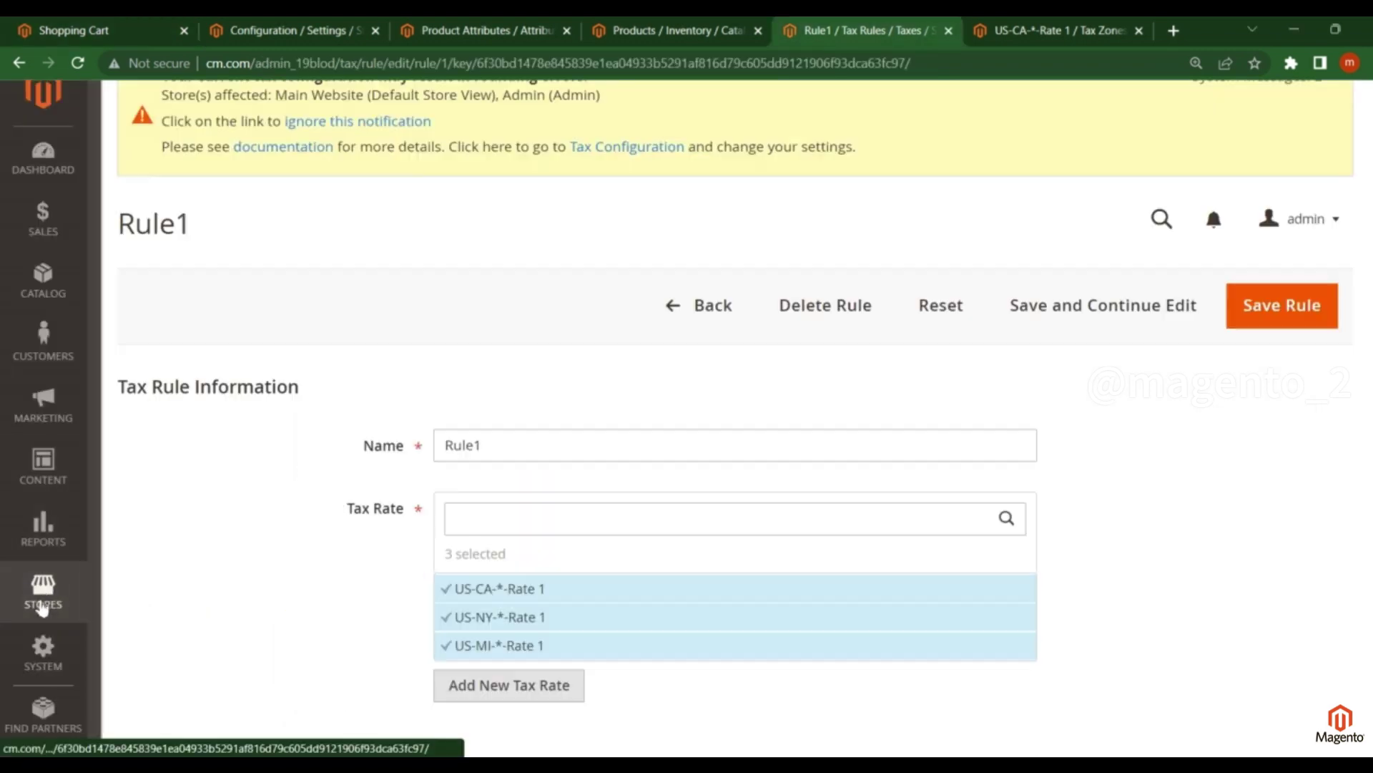
{"action": "scroll", "coordinate": [183, 611], "scroll_direction": "down", "scroll_amount": 2}
{"action": "middle_click", "coordinate": [136, 647]}
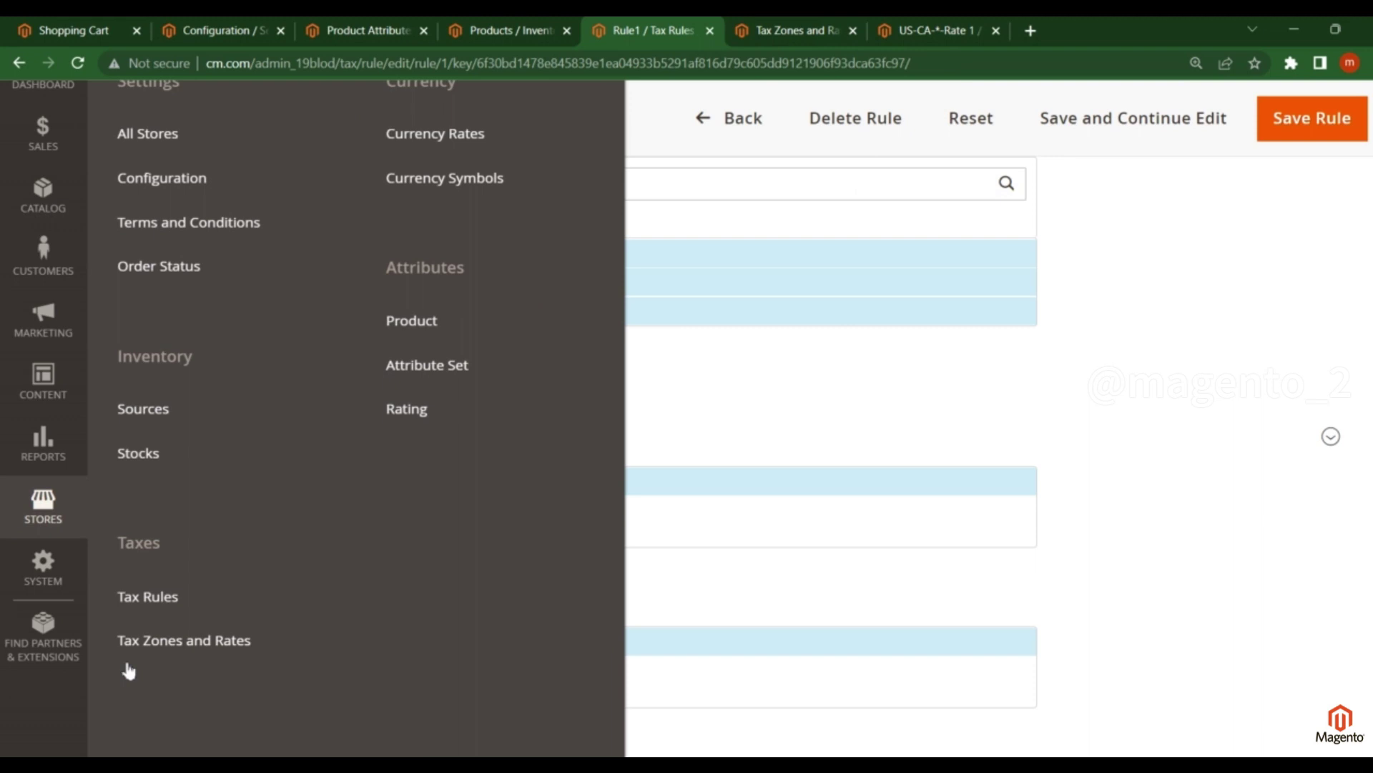
{"action": "left_click", "coordinate": [179, 650]}
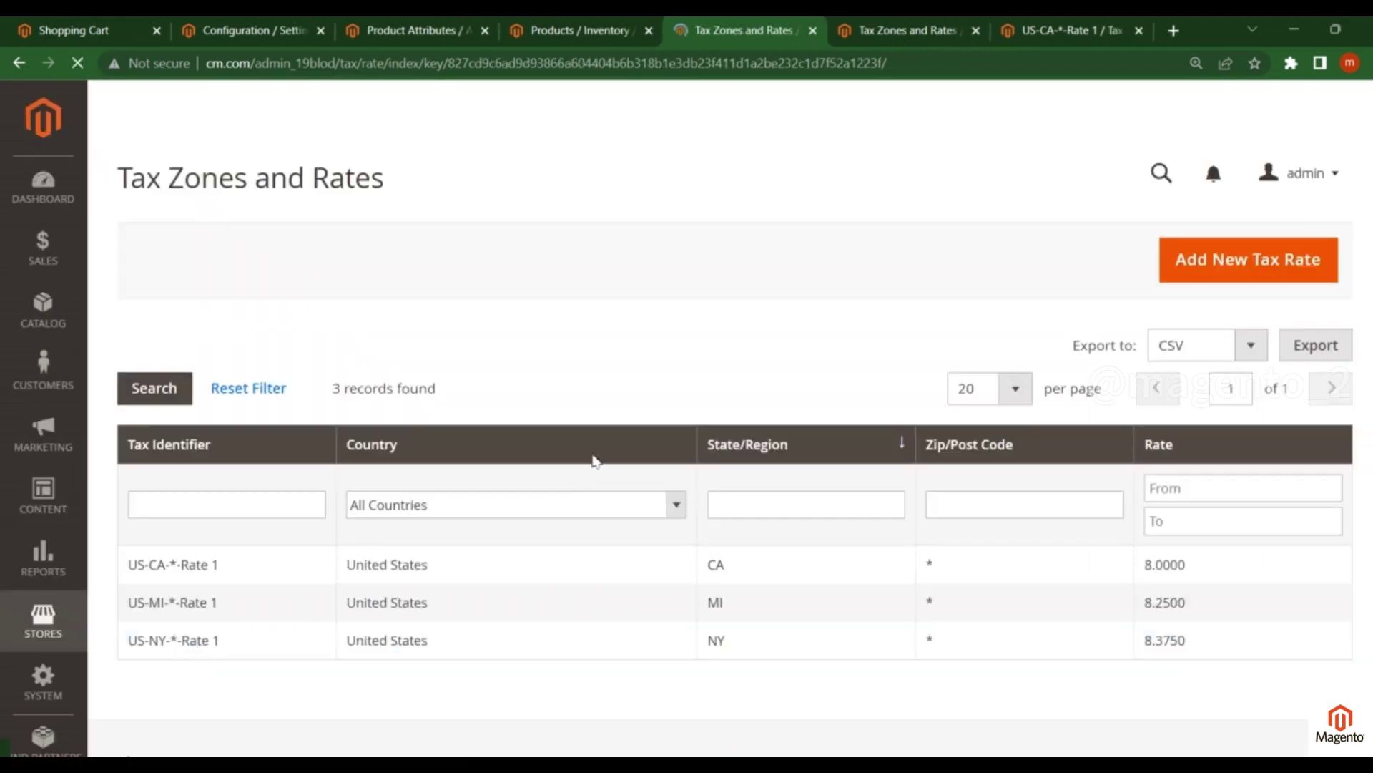
{"action": "scroll", "coordinate": [592, 454], "scroll_direction": "down", "scroll_amount": 2}
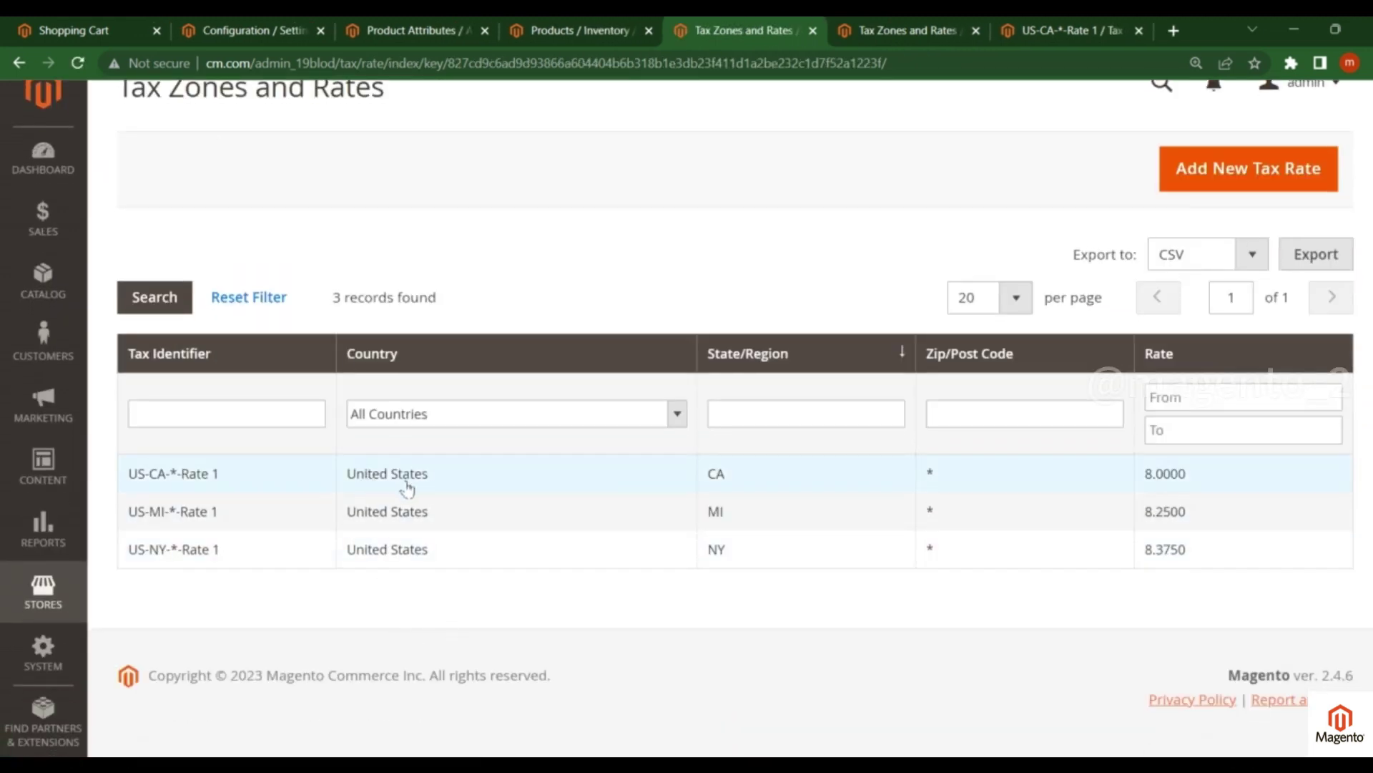
{"action": "left_click", "coordinate": [72, 30]}
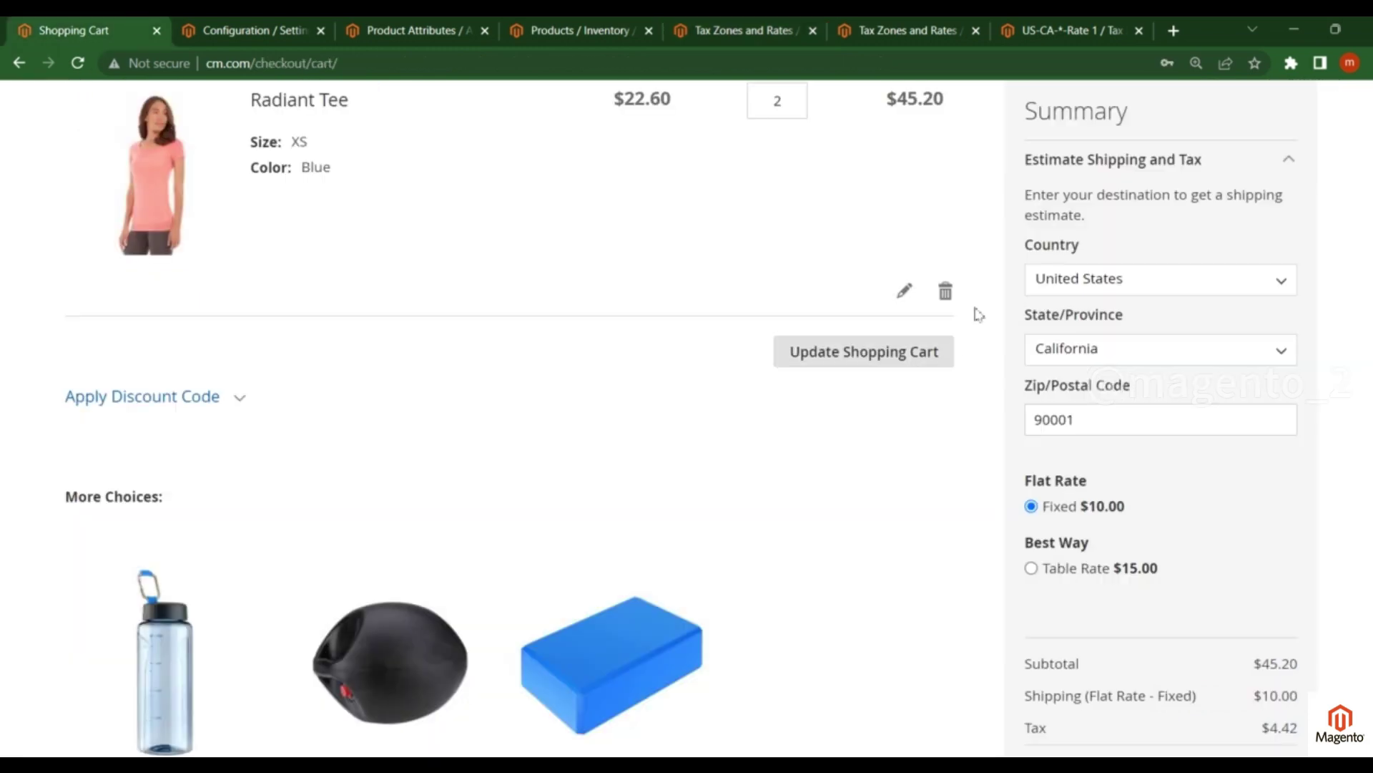
{"action": "left_click", "coordinate": [721, 31]}
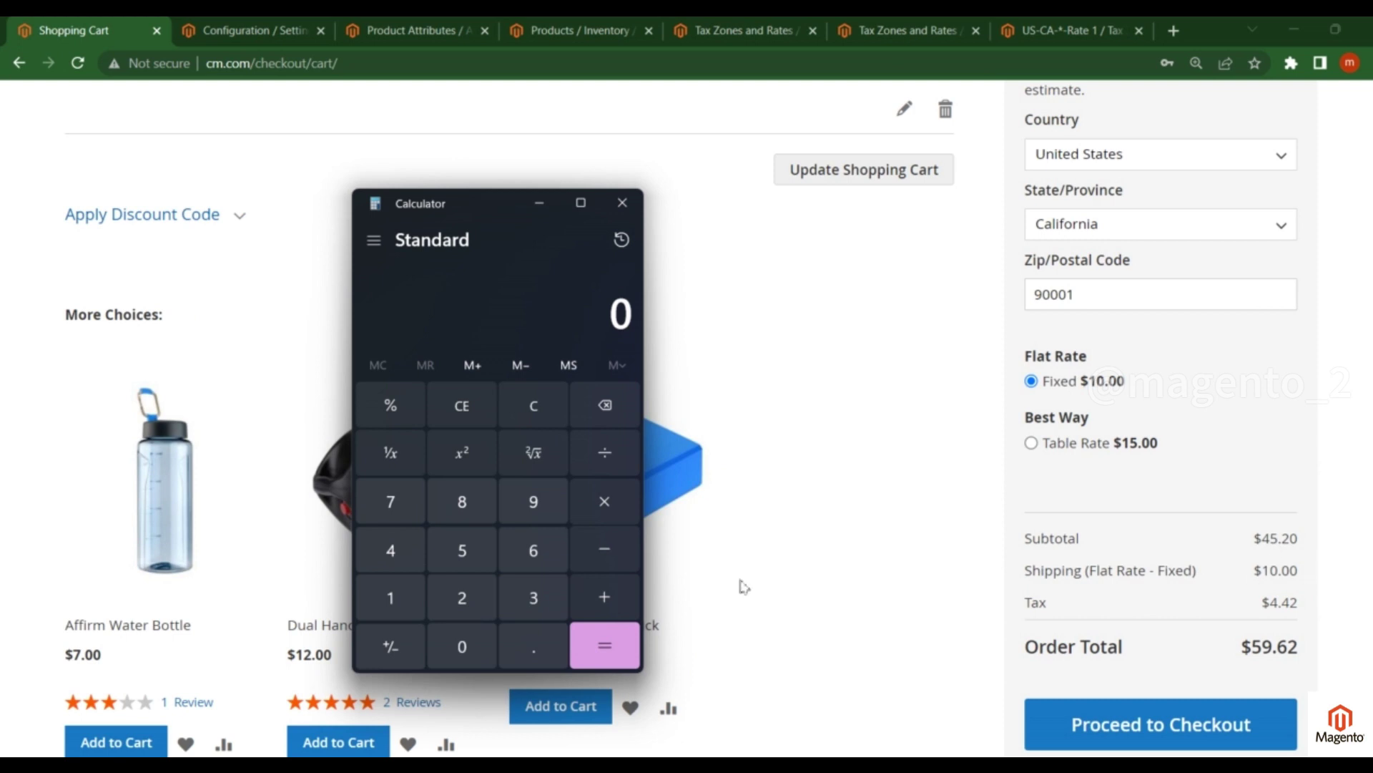
Step: Add the $45.20 subtotal and $10 shipping in Calculator to get 55.2
{"action": "left_click", "coordinate": [391, 550]}
{"action": "left_click", "coordinate": [462, 550]}
{"action": "left_click", "coordinate": [536, 653]}
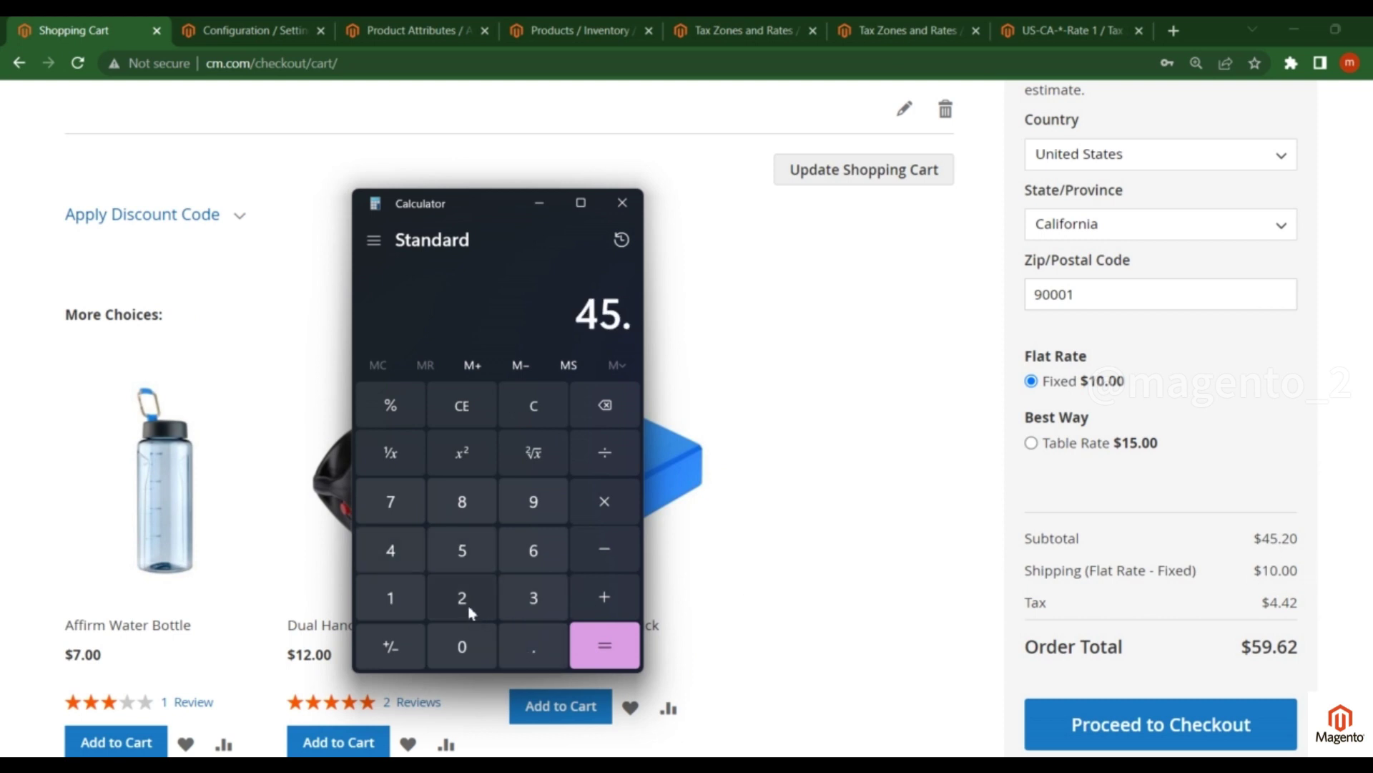
{"action": "left_click", "coordinate": [469, 611]}
{"action": "left_click", "coordinate": [464, 646]}
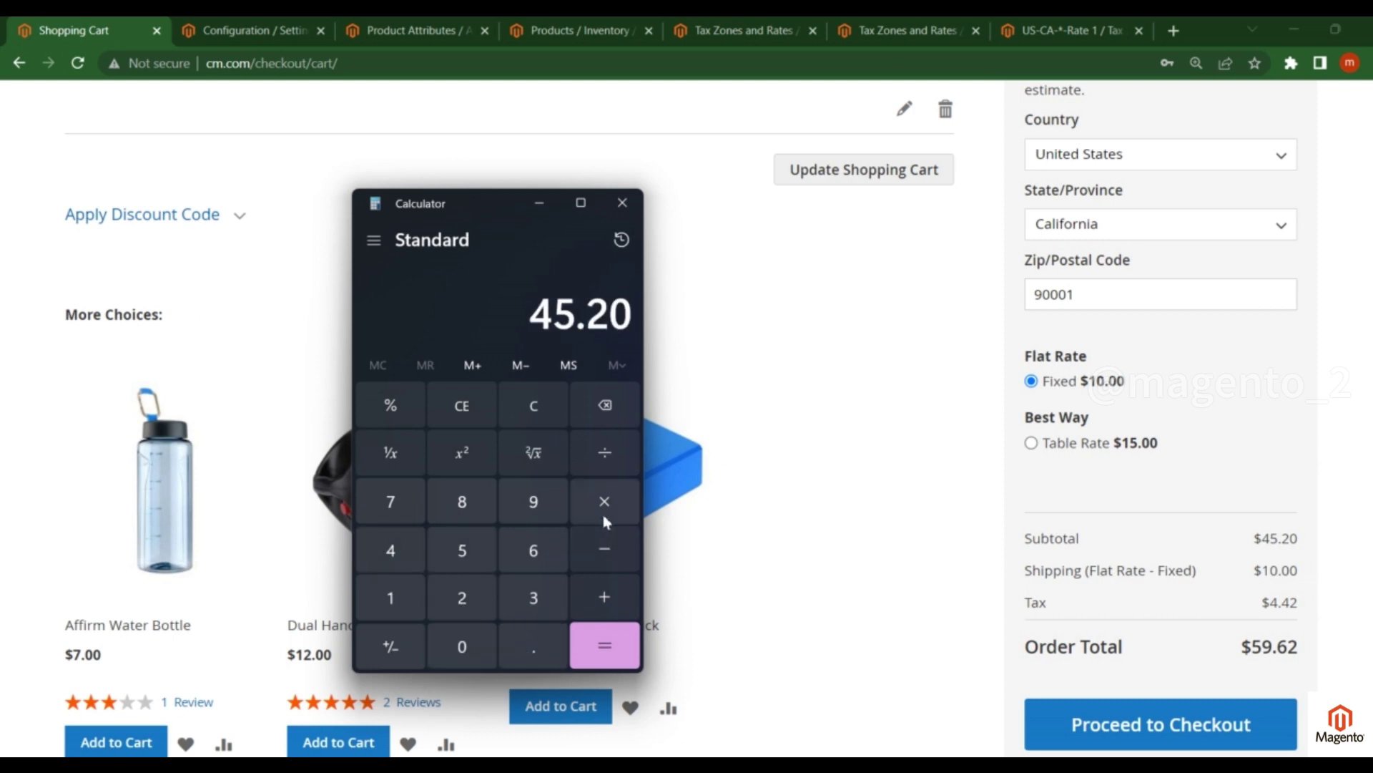
{"action": "left_click", "coordinate": [612, 599]}
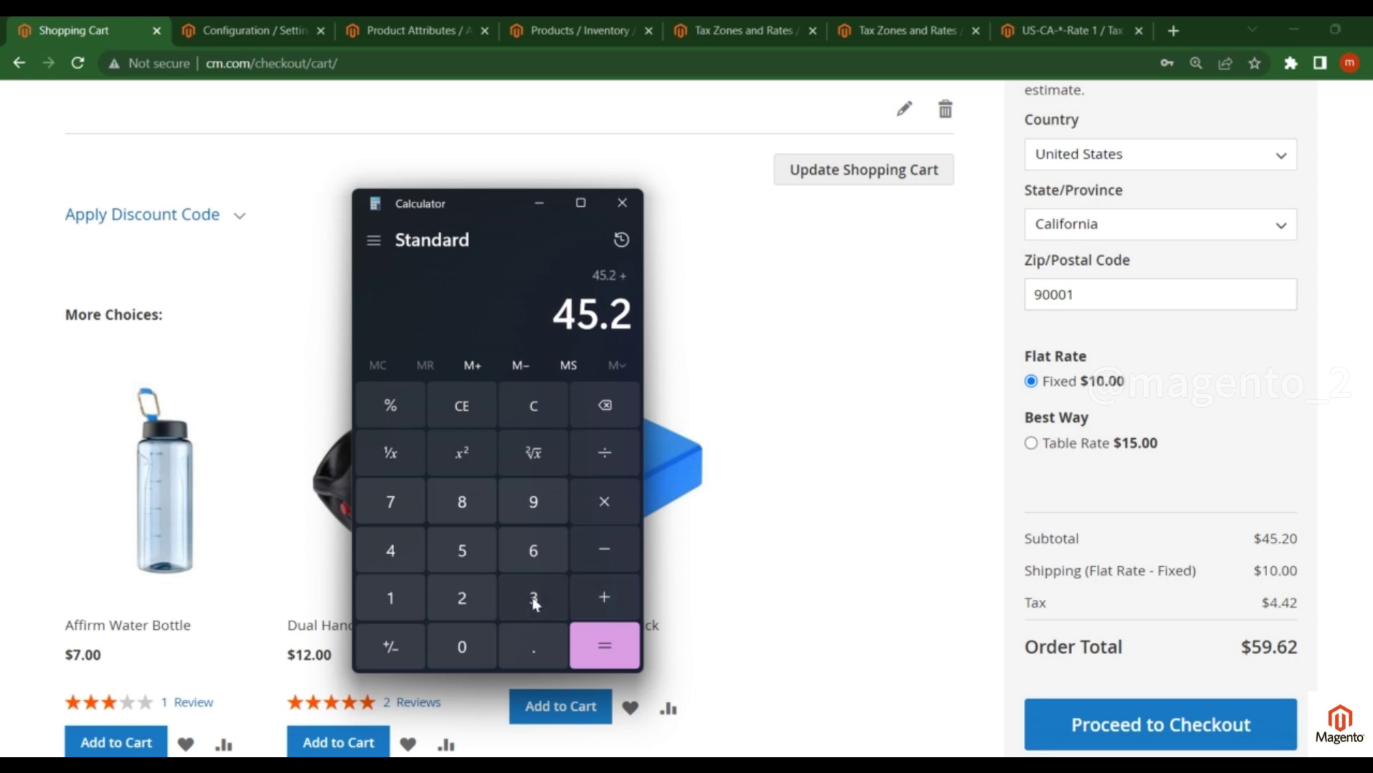
{"action": "left_click", "coordinate": [383, 593]}
{"action": "left_click", "coordinate": [433, 647]}
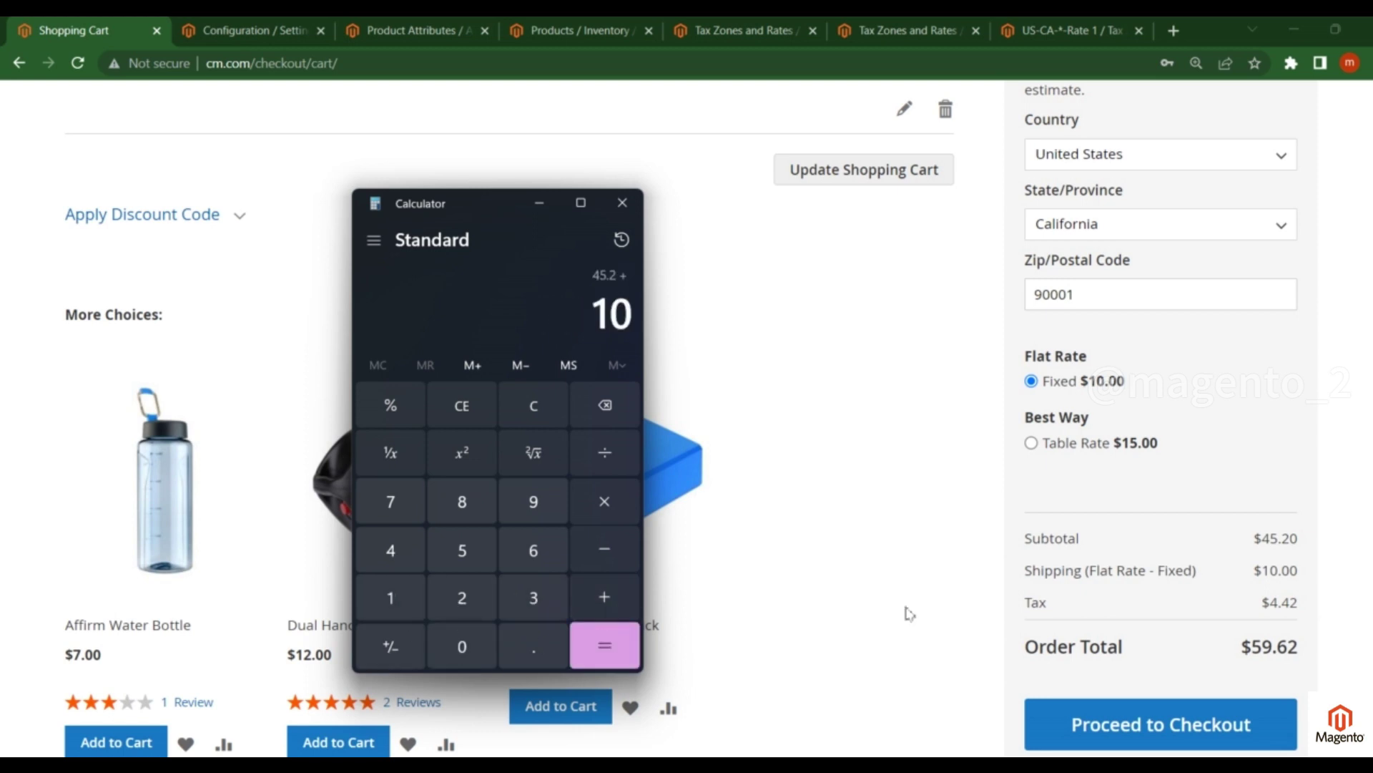
{"action": "left_click", "coordinate": [614, 604]}
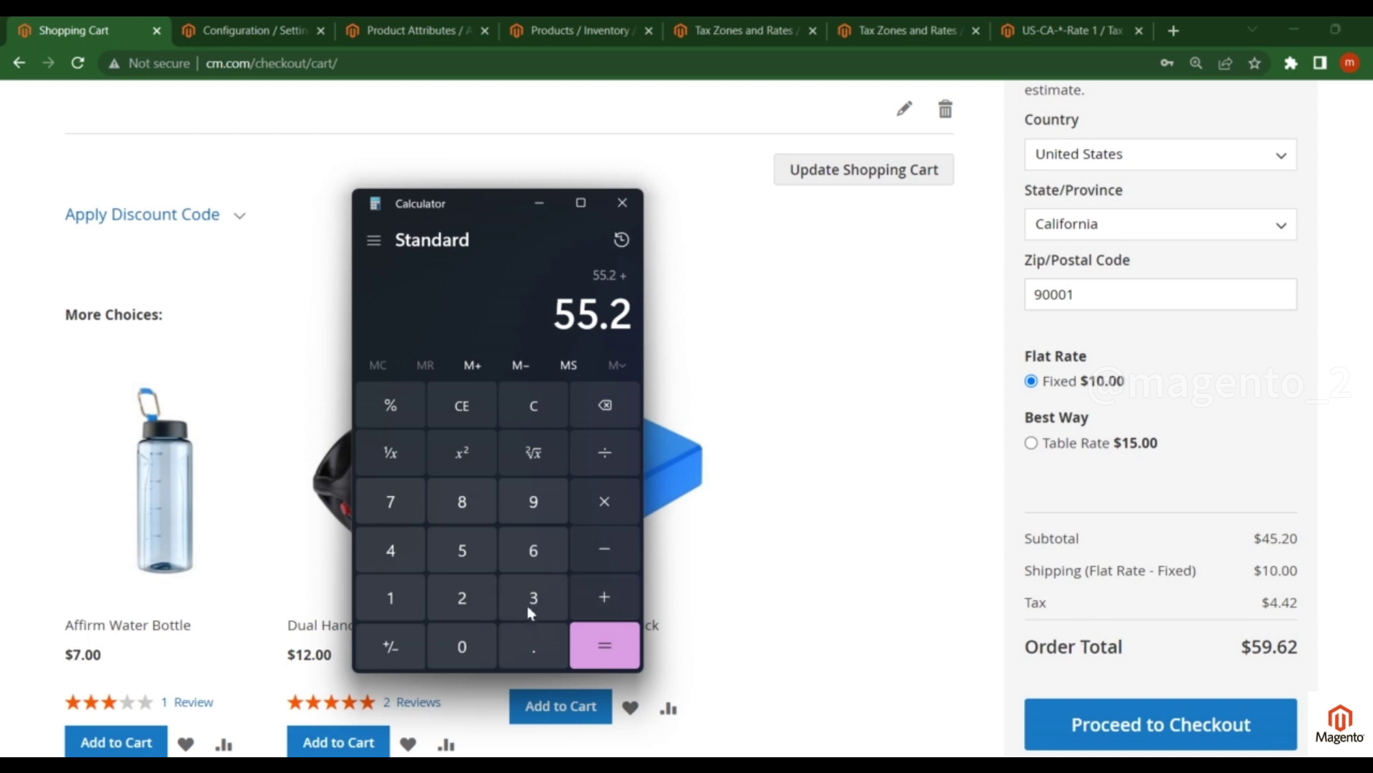
Step: Multiply 55.2 by 8 and divide by 100 to get 4.416
{"action": "left_click", "coordinate": [605, 509]}
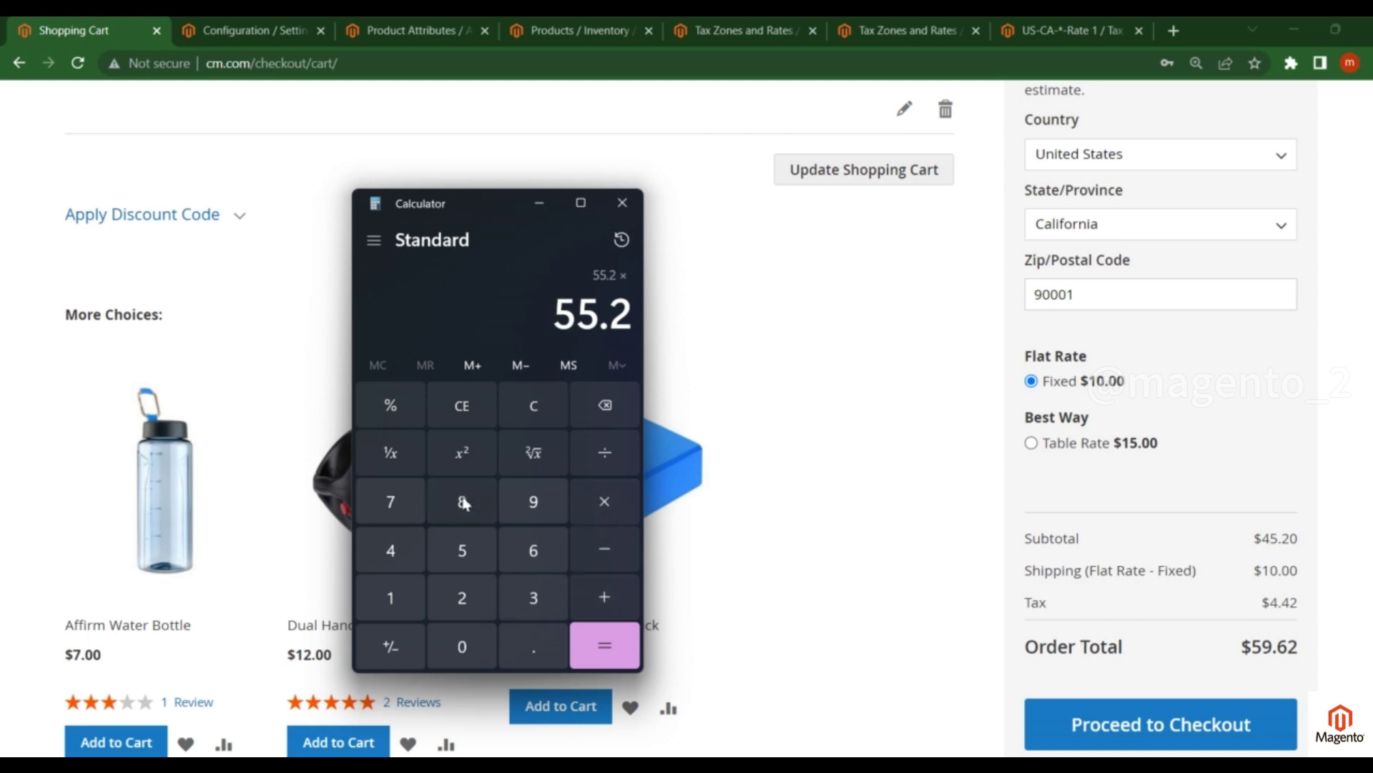
{"action": "left_click", "coordinate": [461, 505]}
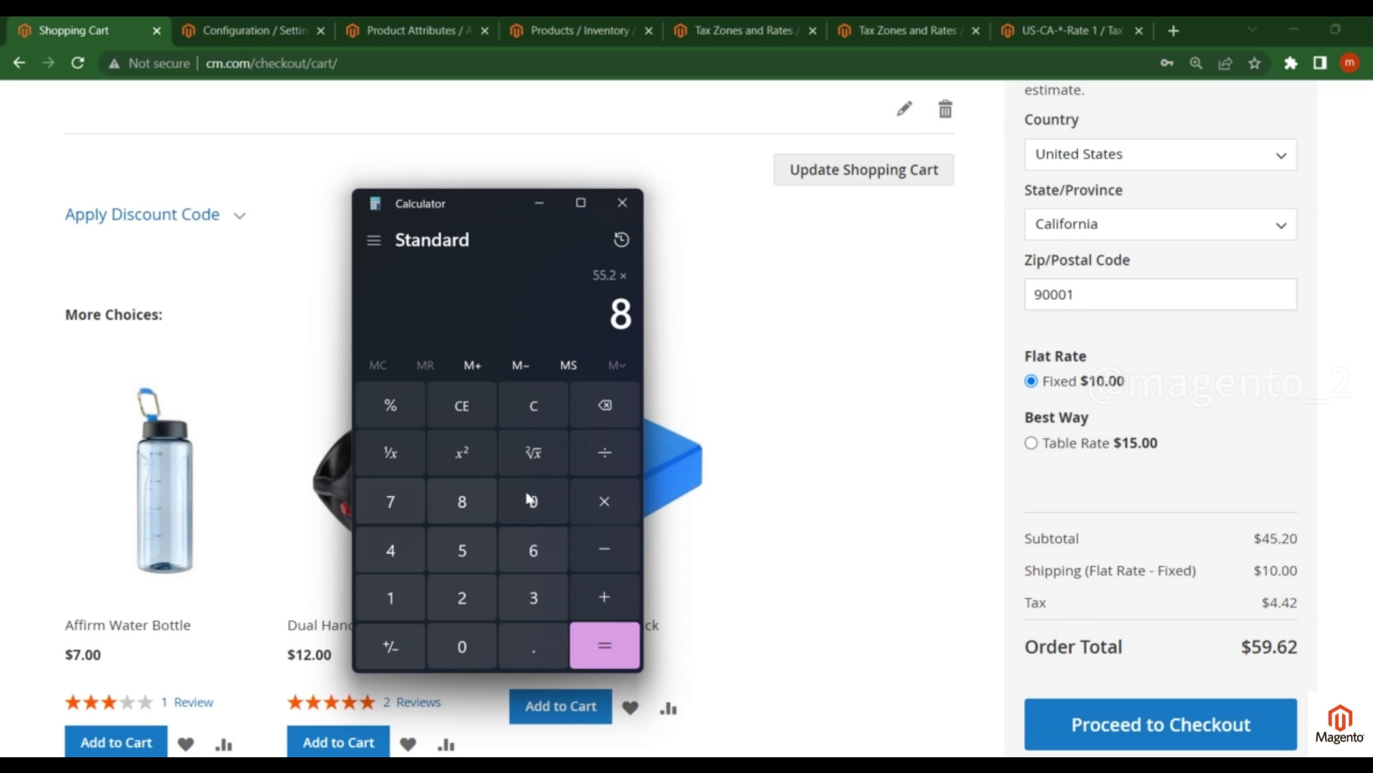
{"action": "left_click", "coordinate": [607, 656]}
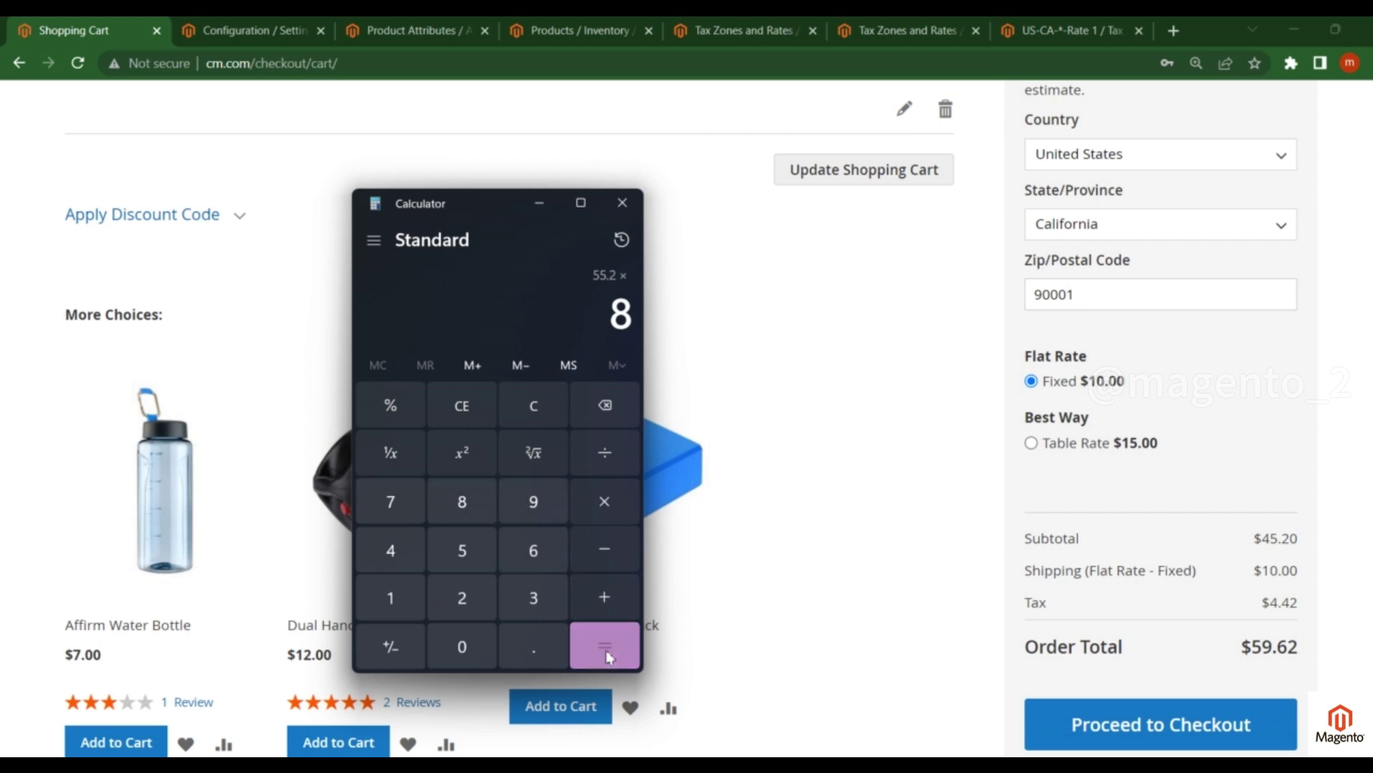
{"action": "left_click", "coordinate": [590, 461]}
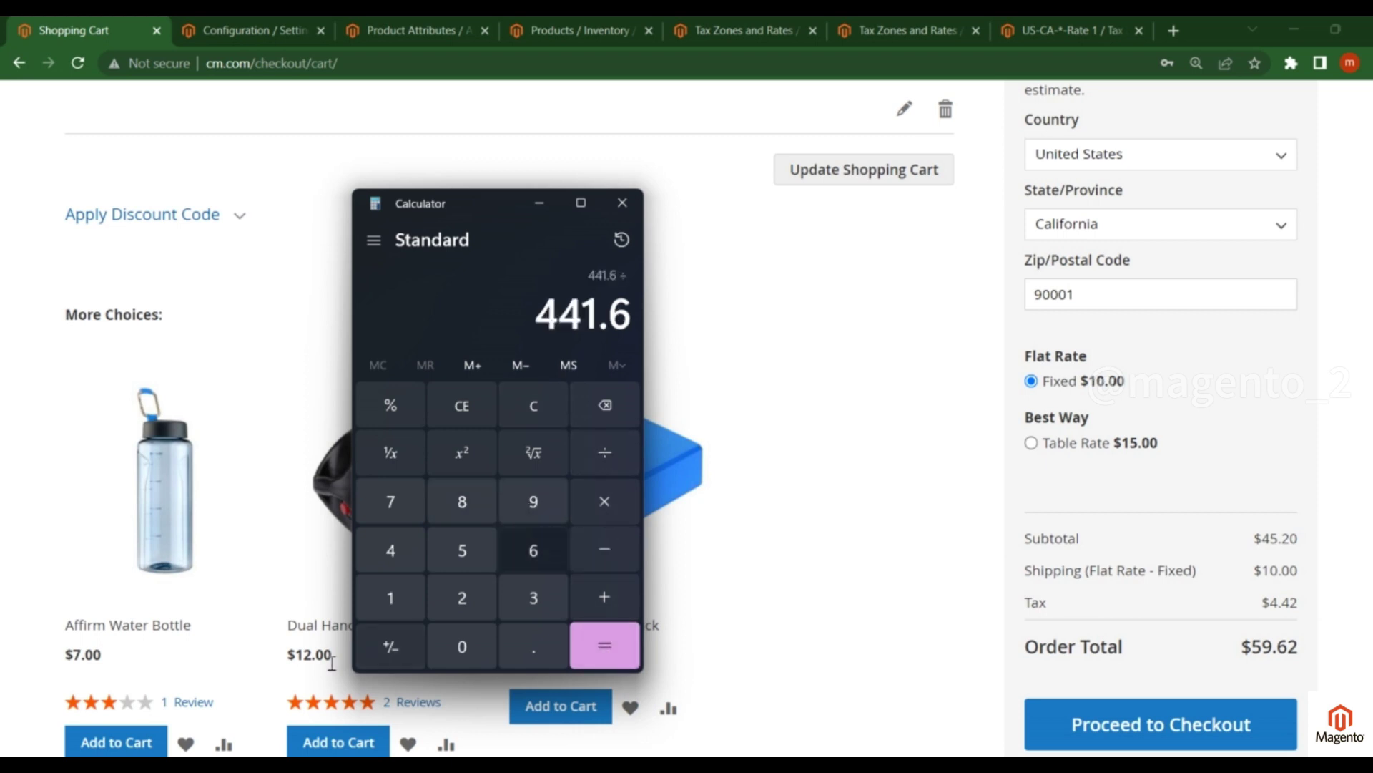
{"action": "left_click", "coordinate": [391, 598]}
{"action": "left_click", "coordinate": [462, 646]}
{"action": "left_click", "coordinate": [462, 646]}
{"action": "left_click", "coordinate": [619, 651]}
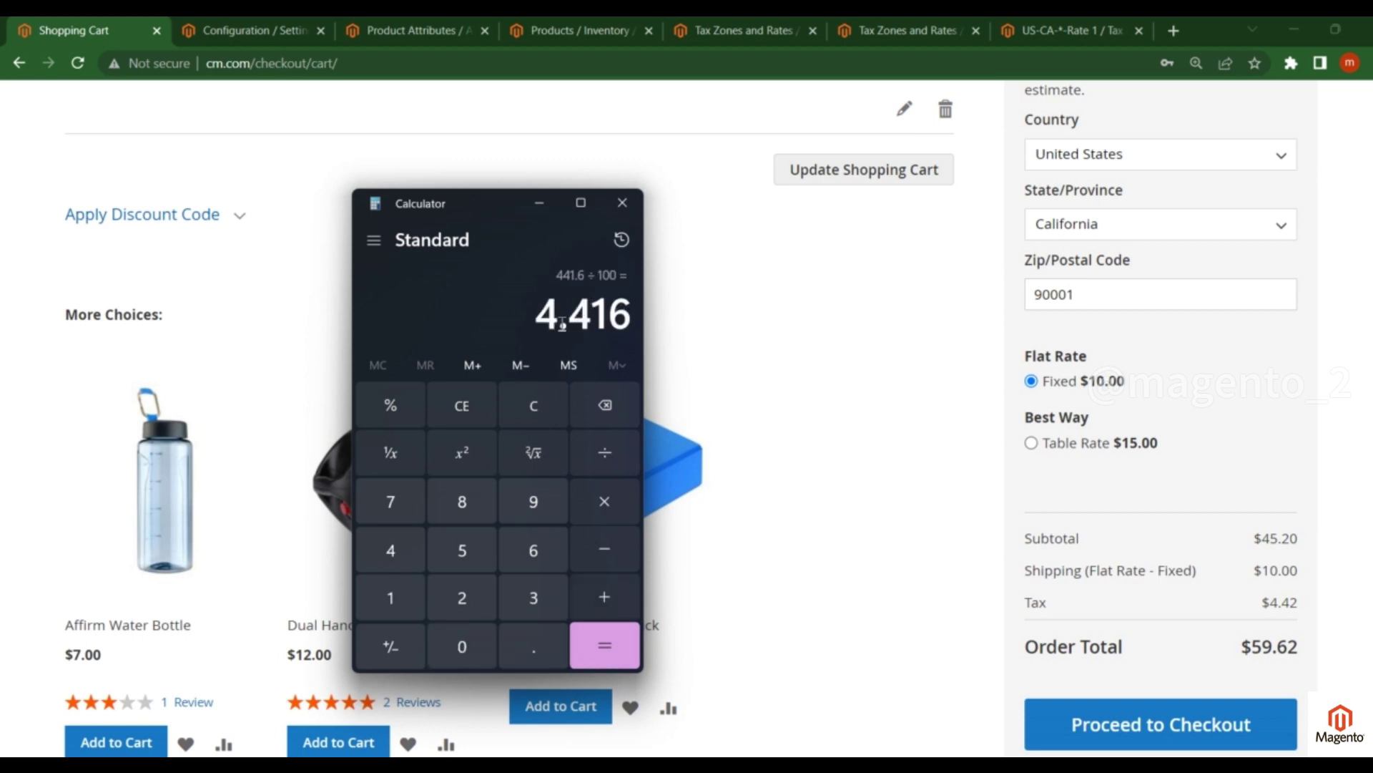
Step: Compare the 4.416 result with the cart's $4.42 tax value
{"action": "left_click_drag", "start_coordinate": [602, 315], "coordinate": [632, 318]}
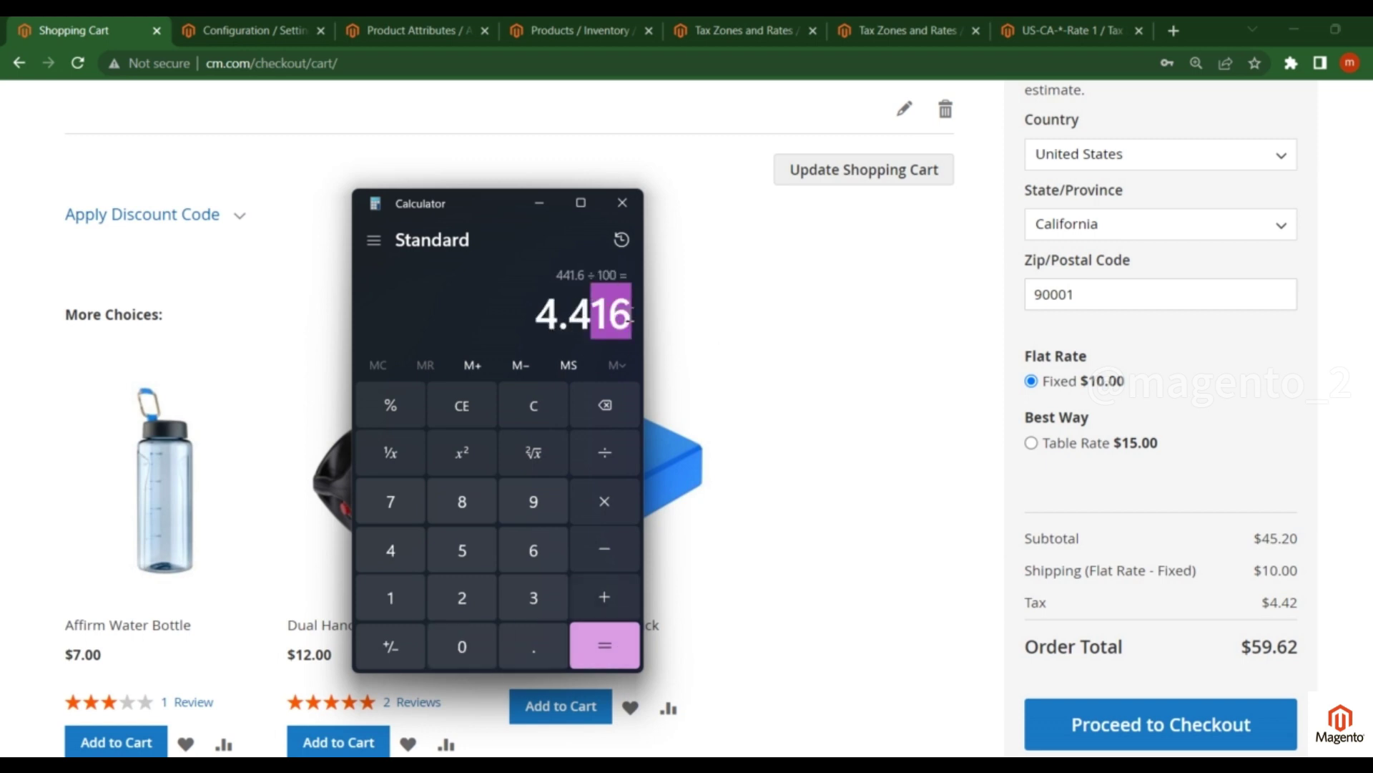
{"action": "left_click", "coordinate": [601, 297]}
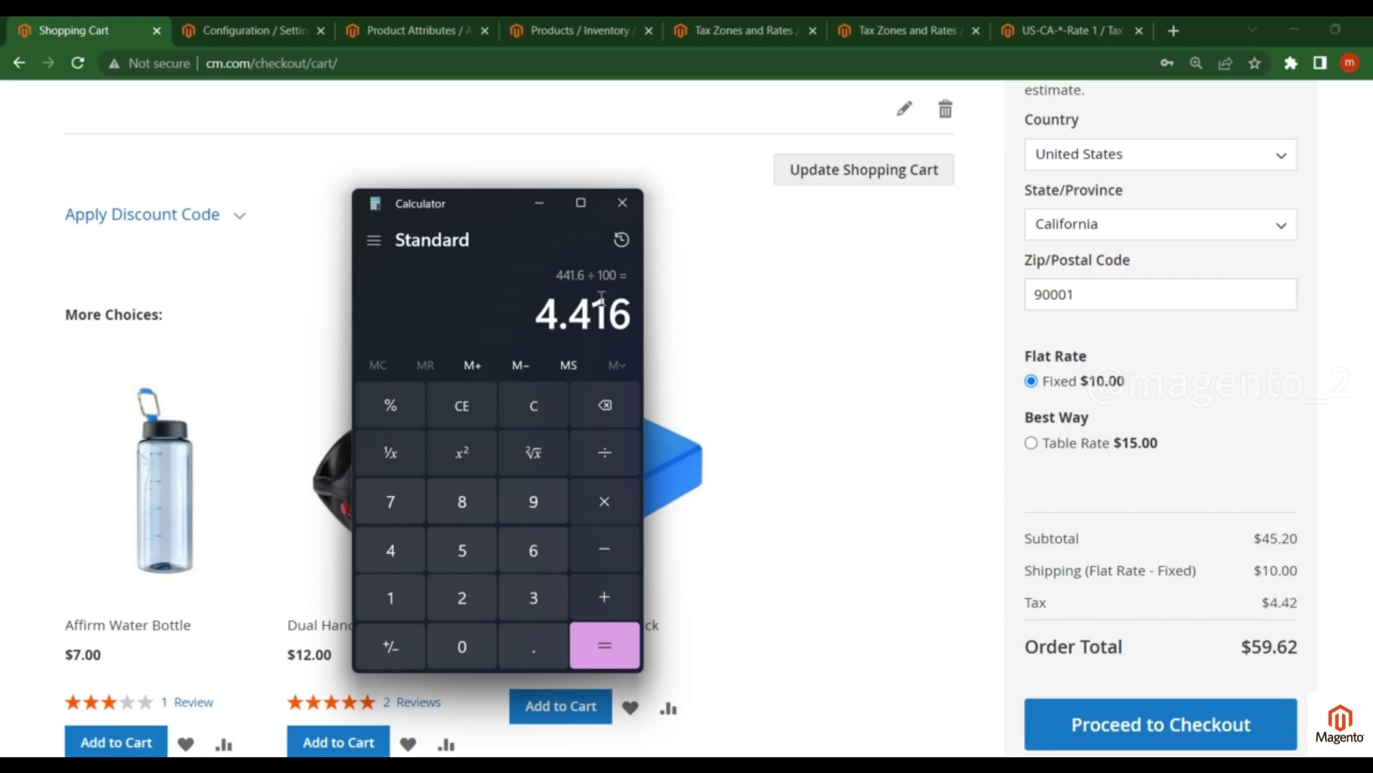
{"action": "left_click_drag", "start_coordinate": [603, 329], "coordinate": [633, 311]}
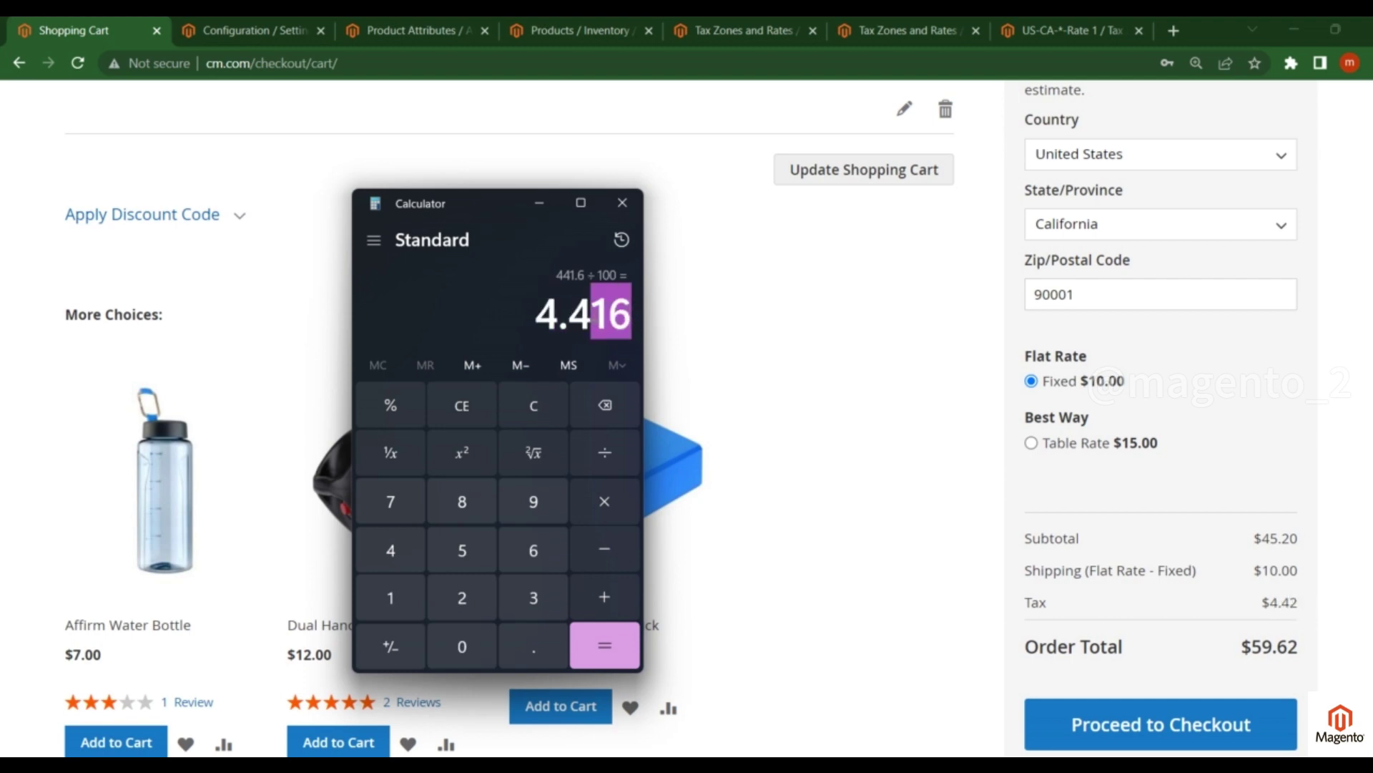
{"action": "left_click", "coordinate": [599, 314]}
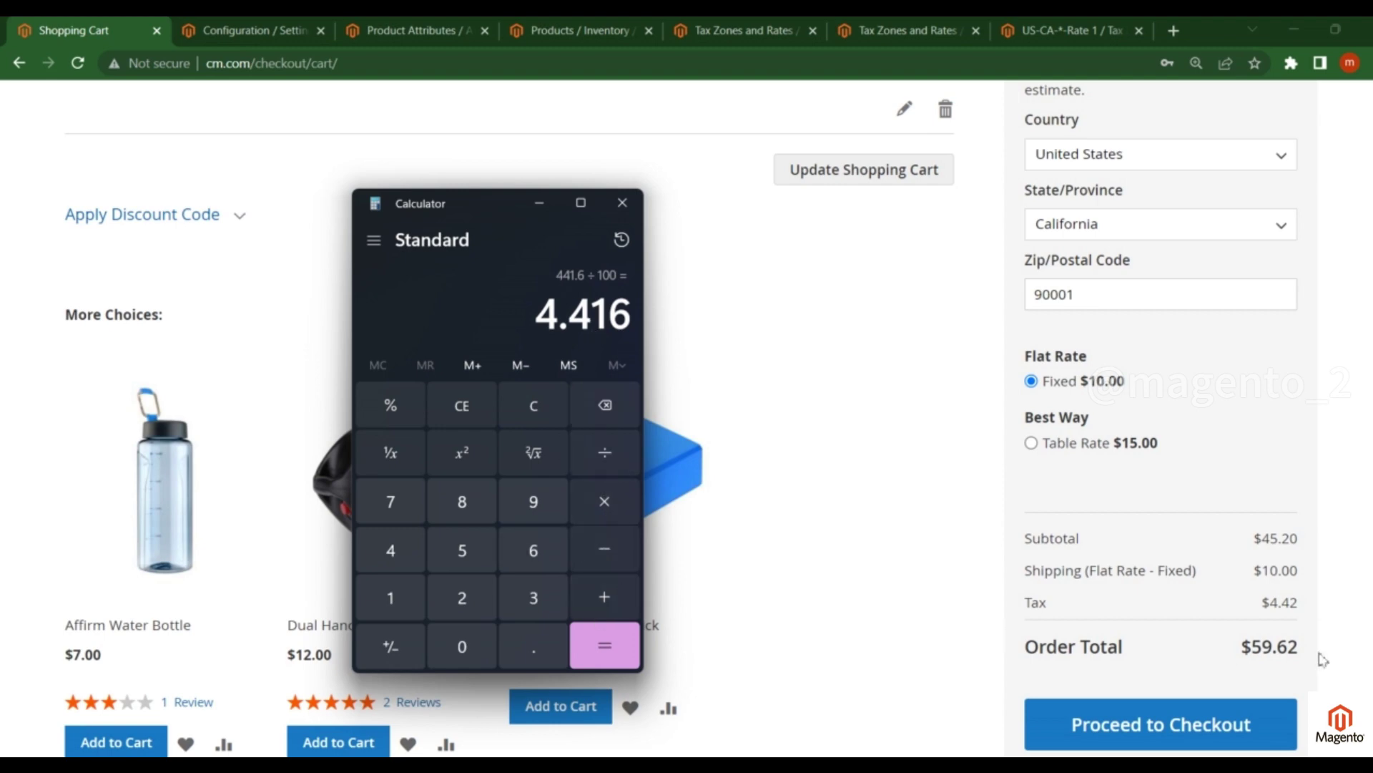
{"action": "left_click_drag", "start_coordinate": [1272, 605], "coordinate": [1300, 609]}
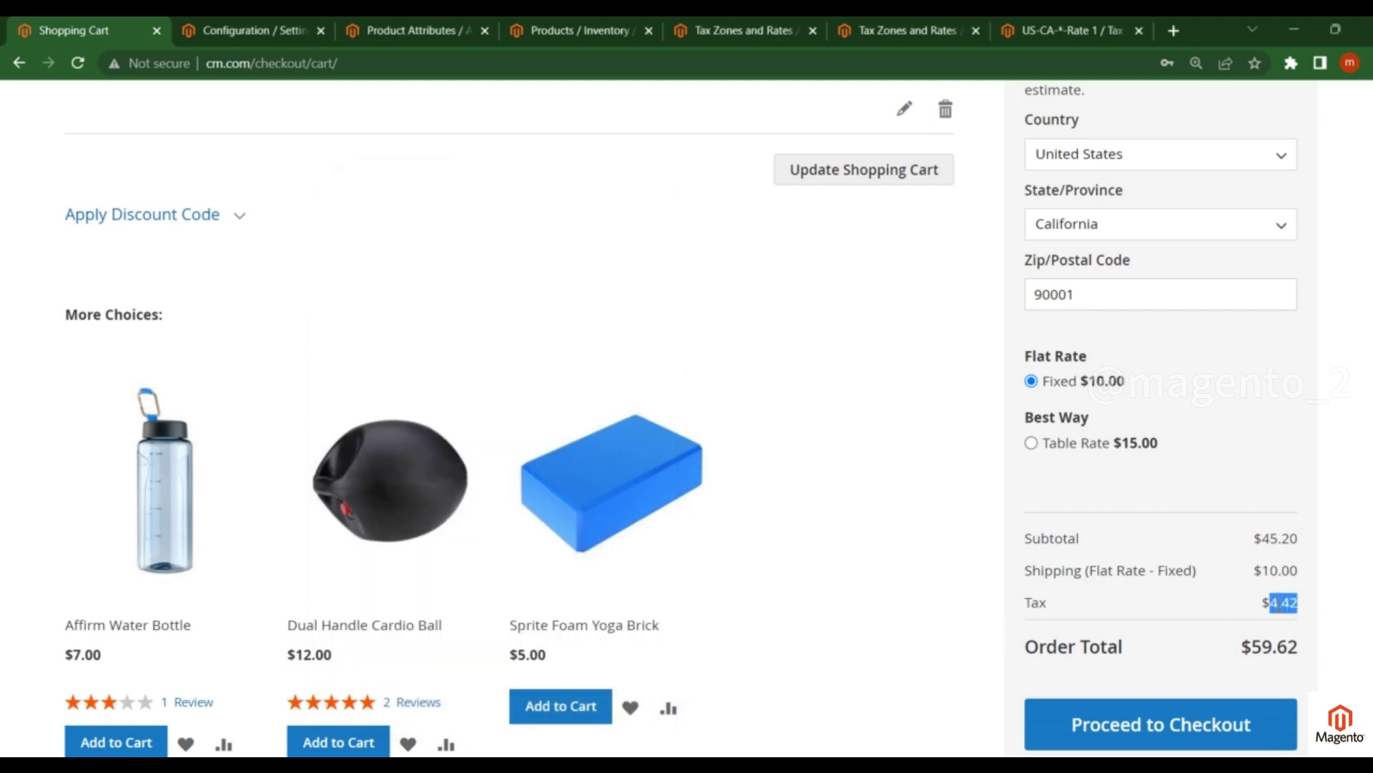
Step: Review the cart Summary: $45.20 subtotal, $10.00 Flat Rate shipping and $4.42 tax
{"action": "left_click", "coordinate": [1289, 610]}
{"action": "scroll", "coordinate": [243, 274], "scroll_direction": "up", "scroll_amount": 8}
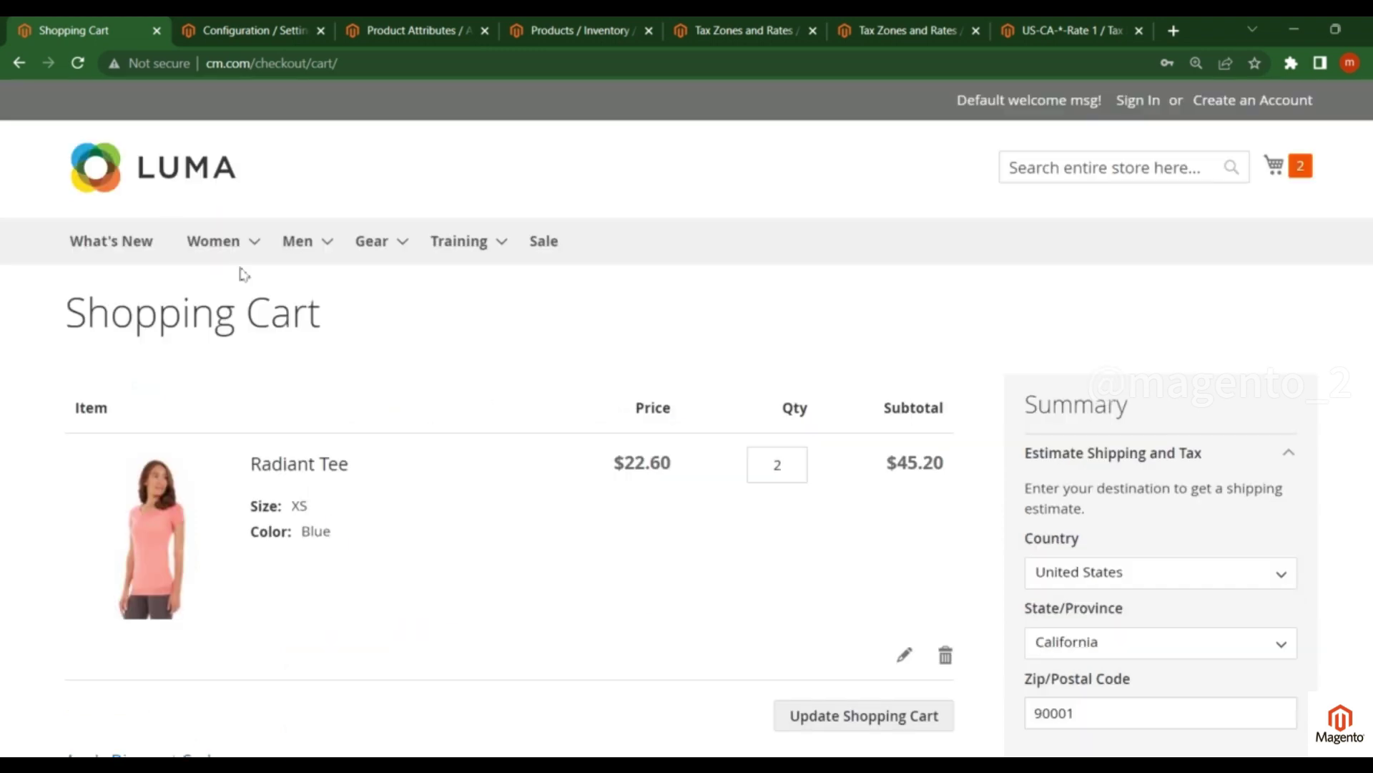
{"action": "left_click", "coordinate": [281, 30]}
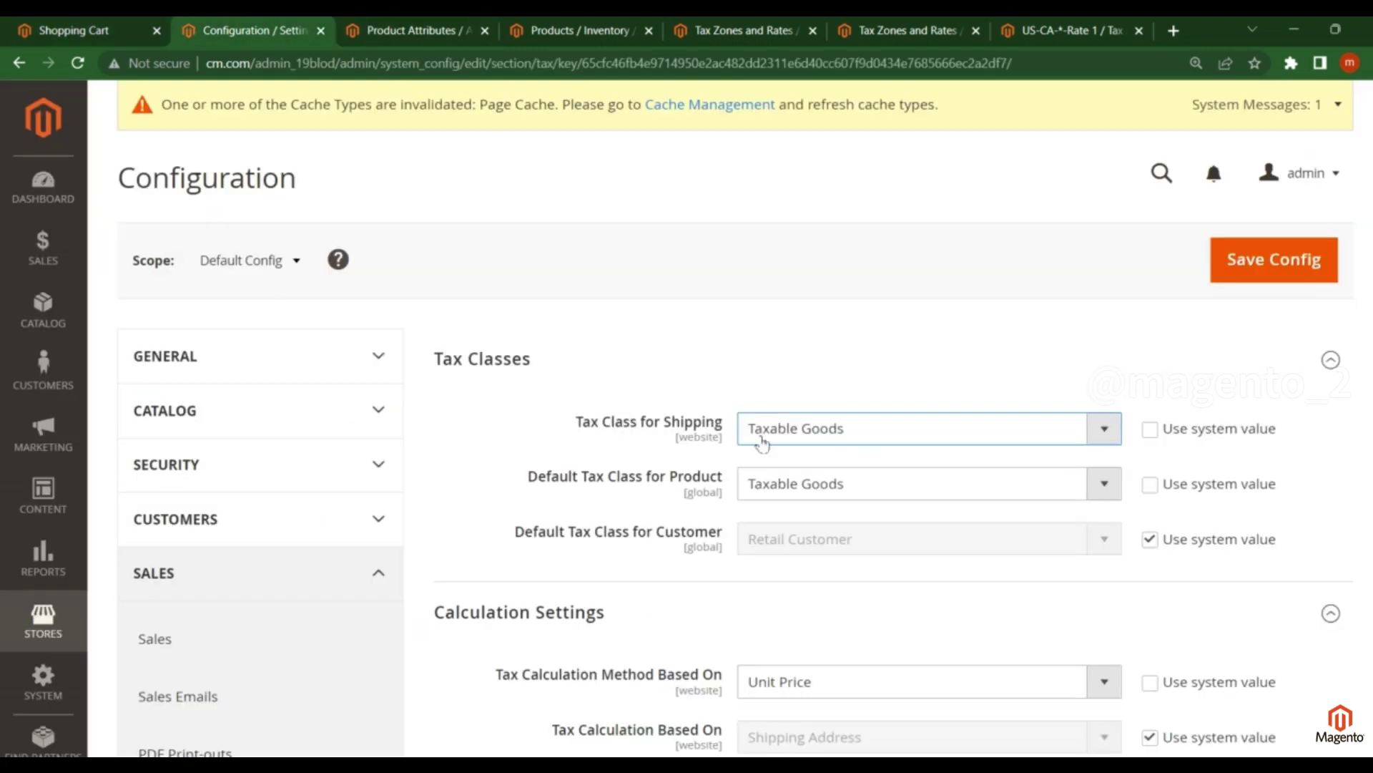
{"action": "scroll", "coordinate": [647, 433], "scroll_direction": "down", "scroll_amount": 3}
{"action": "scroll", "coordinate": [647, 433], "scroll_direction": "down", "scroll_amount": 1}
{"action": "left_click", "coordinate": [86, 30]}
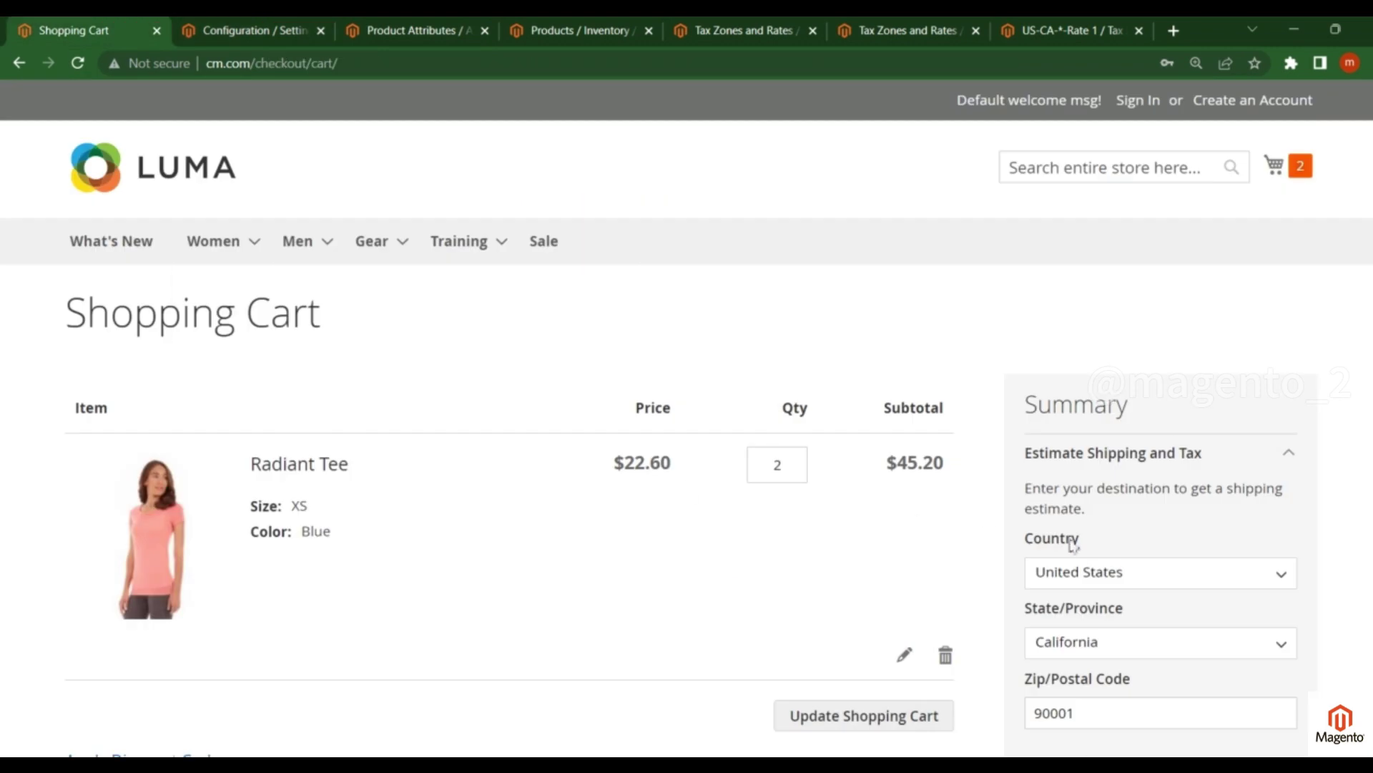
{"action": "scroll", "coordinate": [1080, 554], "scroll_direction": "down", "scroll_amount": 3}
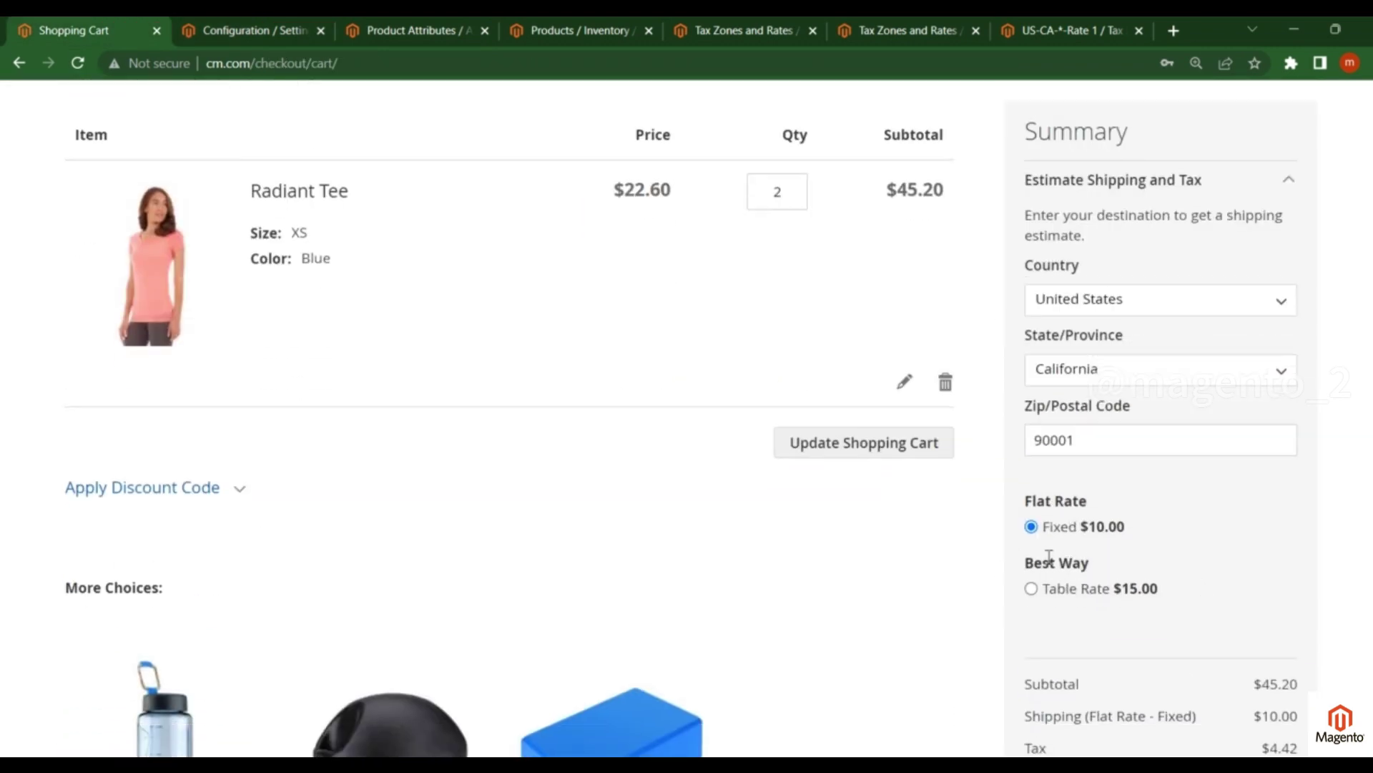
Step: Confirm Default Tax Destination Calculation's Default Country is United States, leaving it unchanged
{"action": "left_click", "coordinate": [279, 31]}
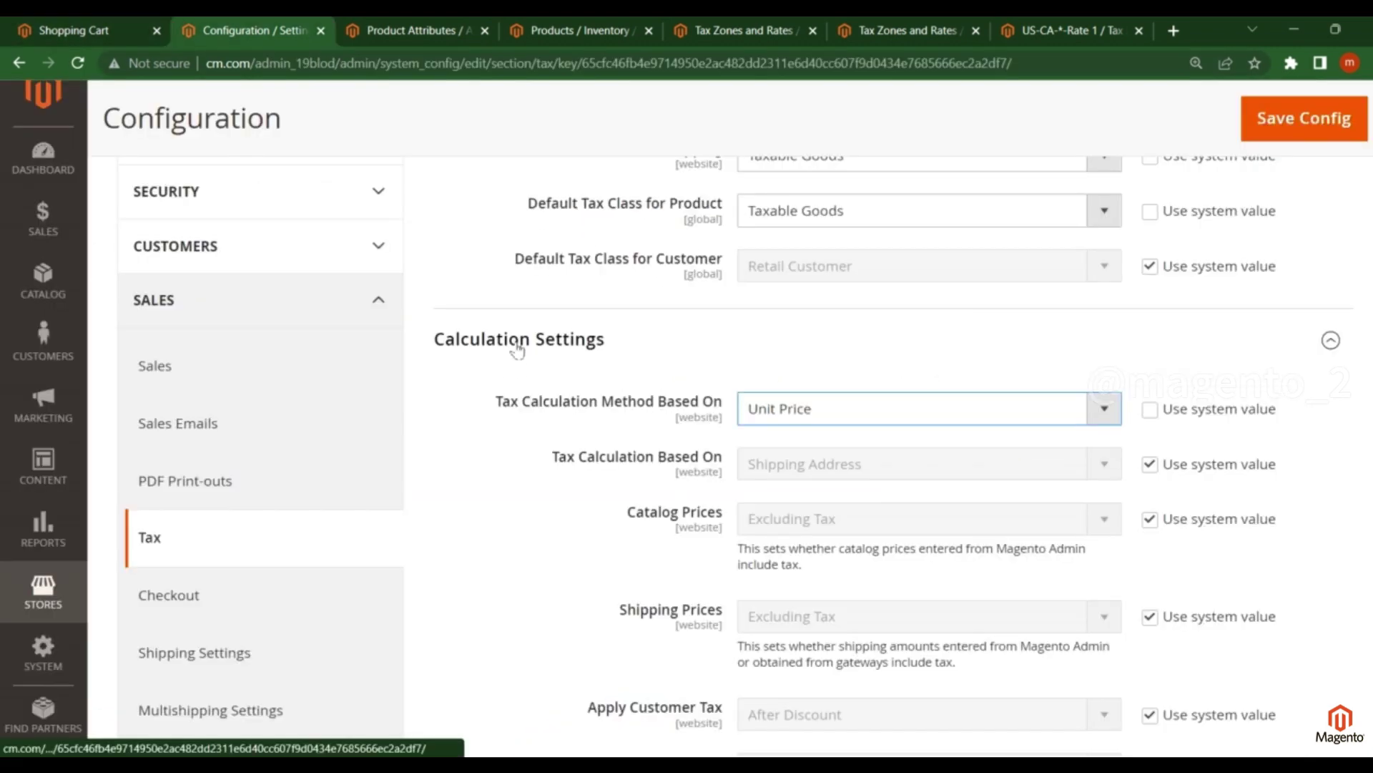
{"action": "scroll", "coordinate": [531, 340], "scroll_direction": "down", "scroll_amount": 2}
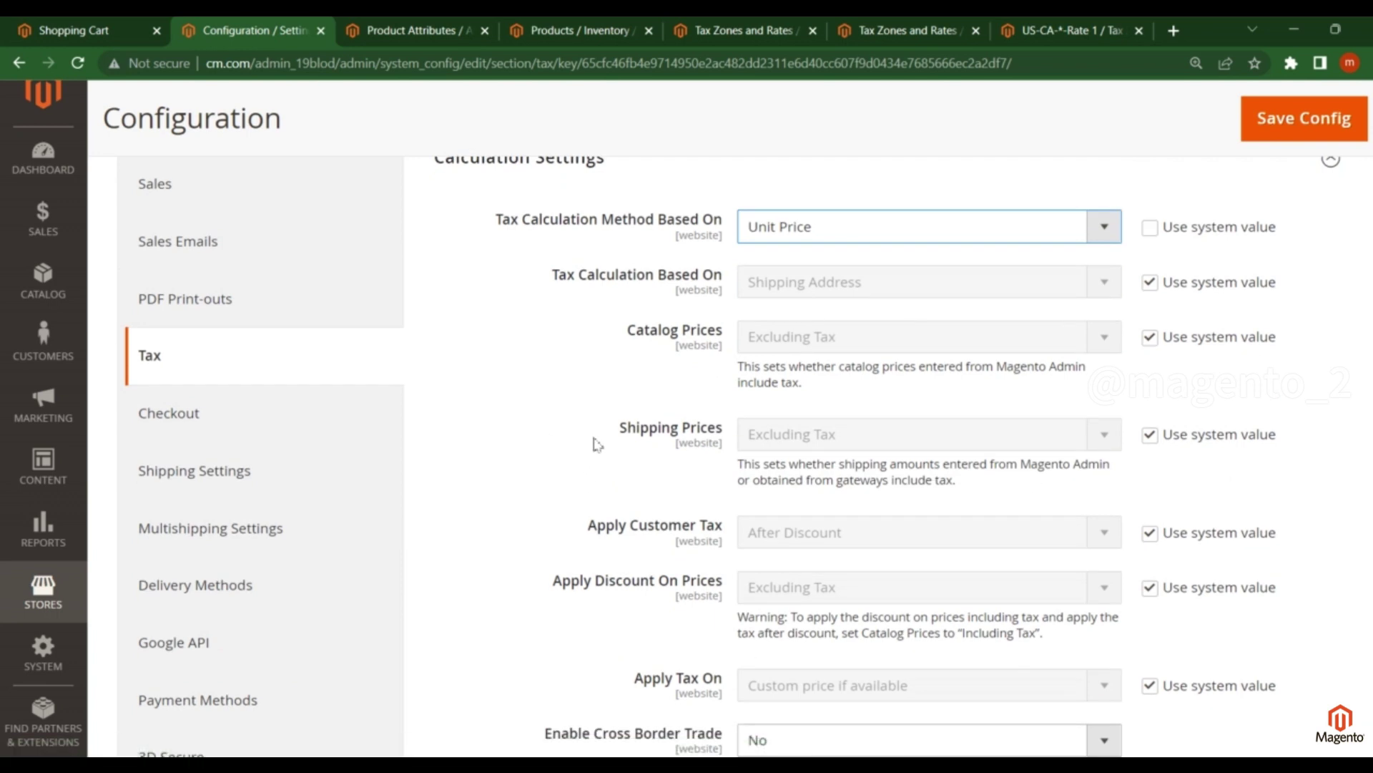
{"action": "left_click", "coordinate": [509, 170]}
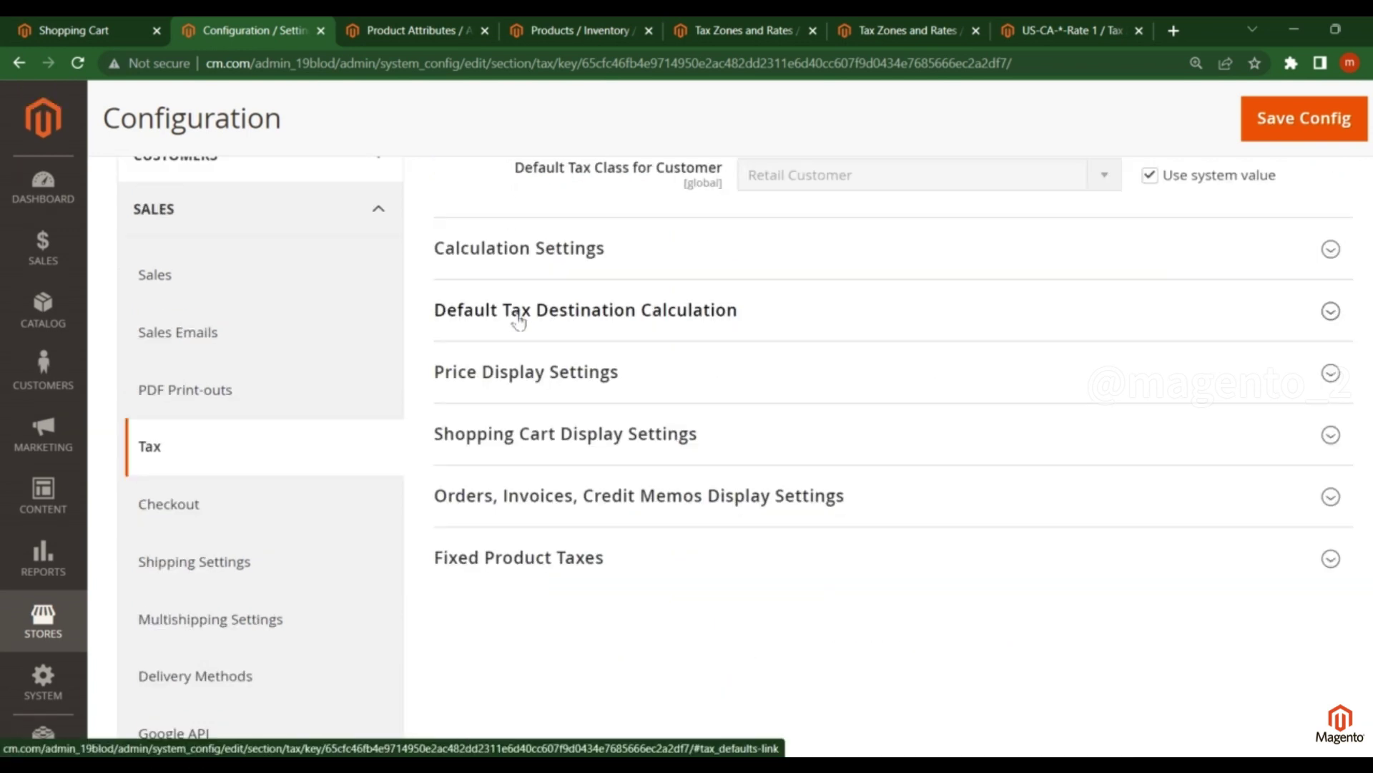
{"action": "left_click", "coordinate": [592, 315]}
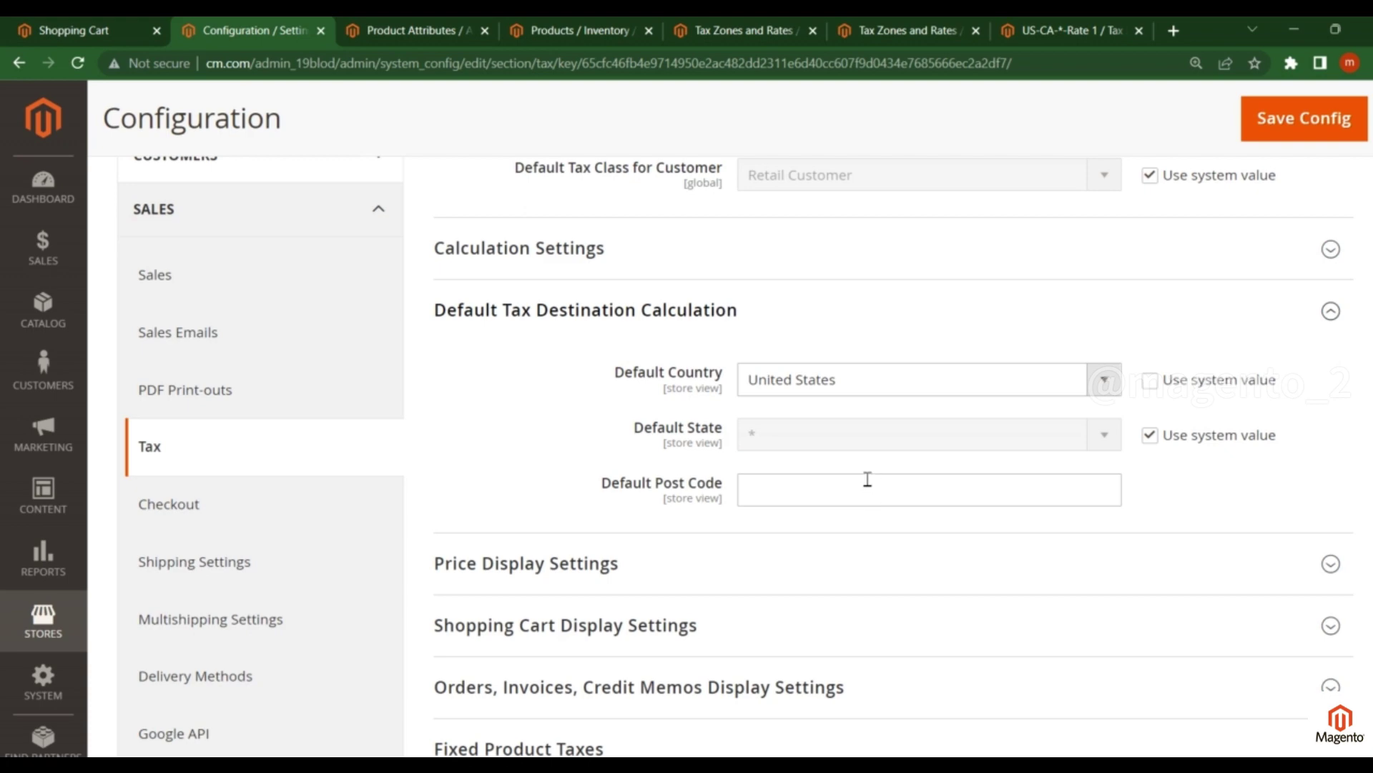
{"action": "left_click", "coordinate": [806, 377]}
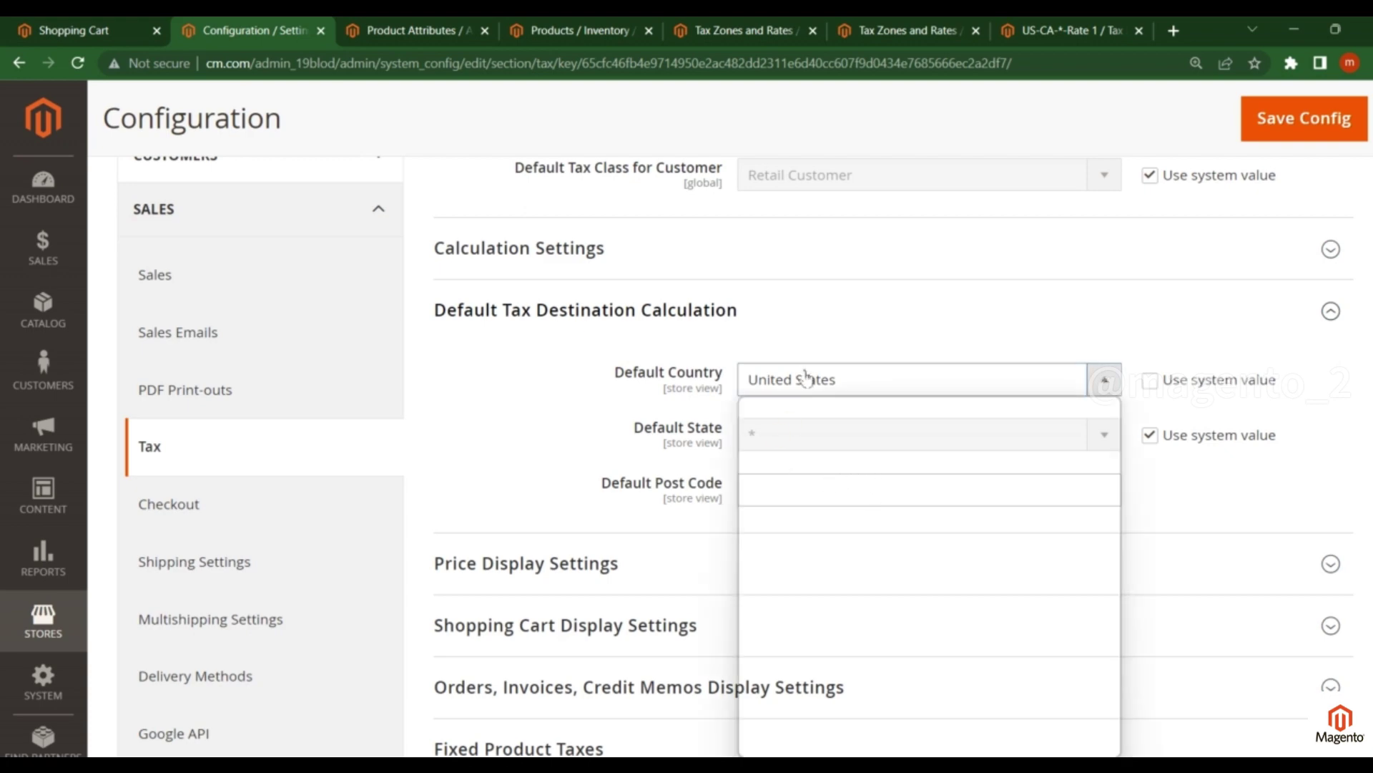
{"action": "left_click", "coordinate": [803, 374]}
{"action": "left_click", "coordinate": [508, 297]}
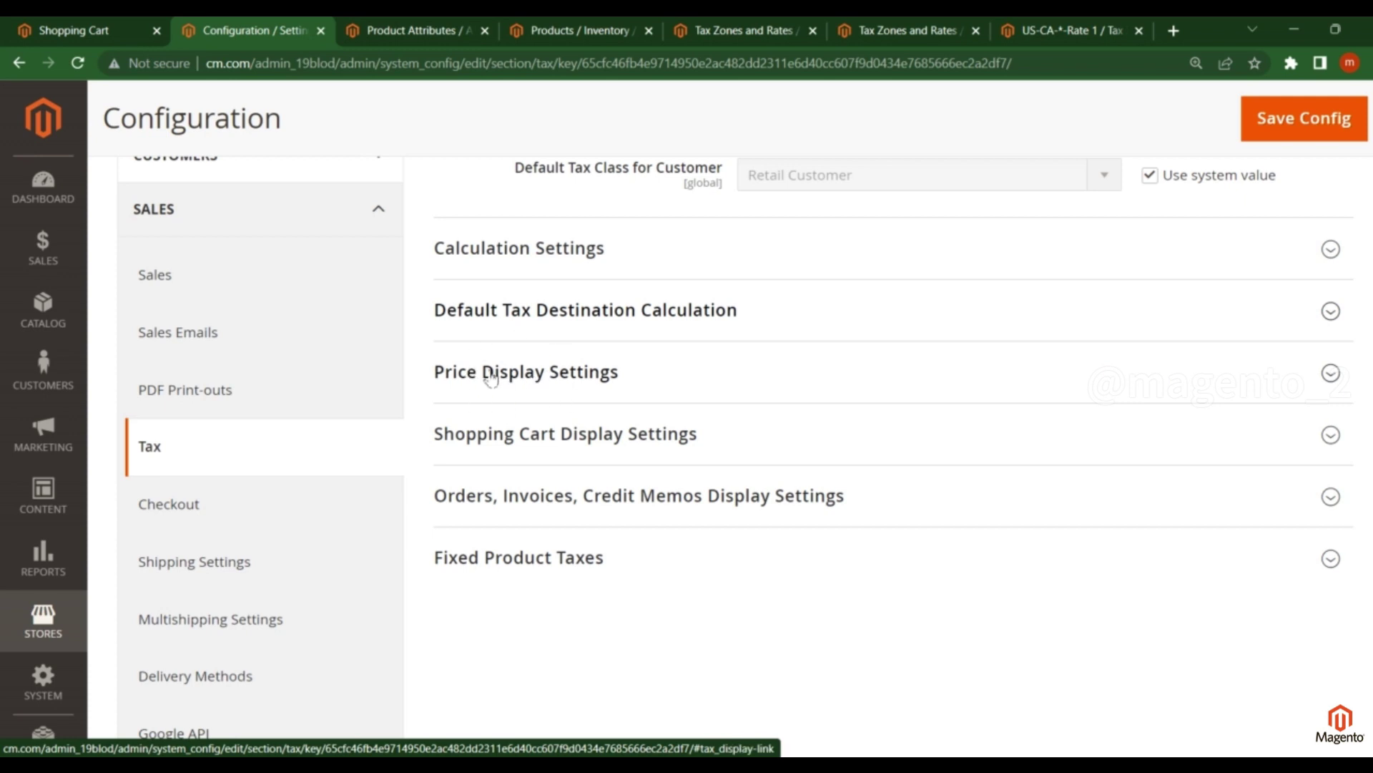
{"action": "left_click", "coordinate": [514, 383]}
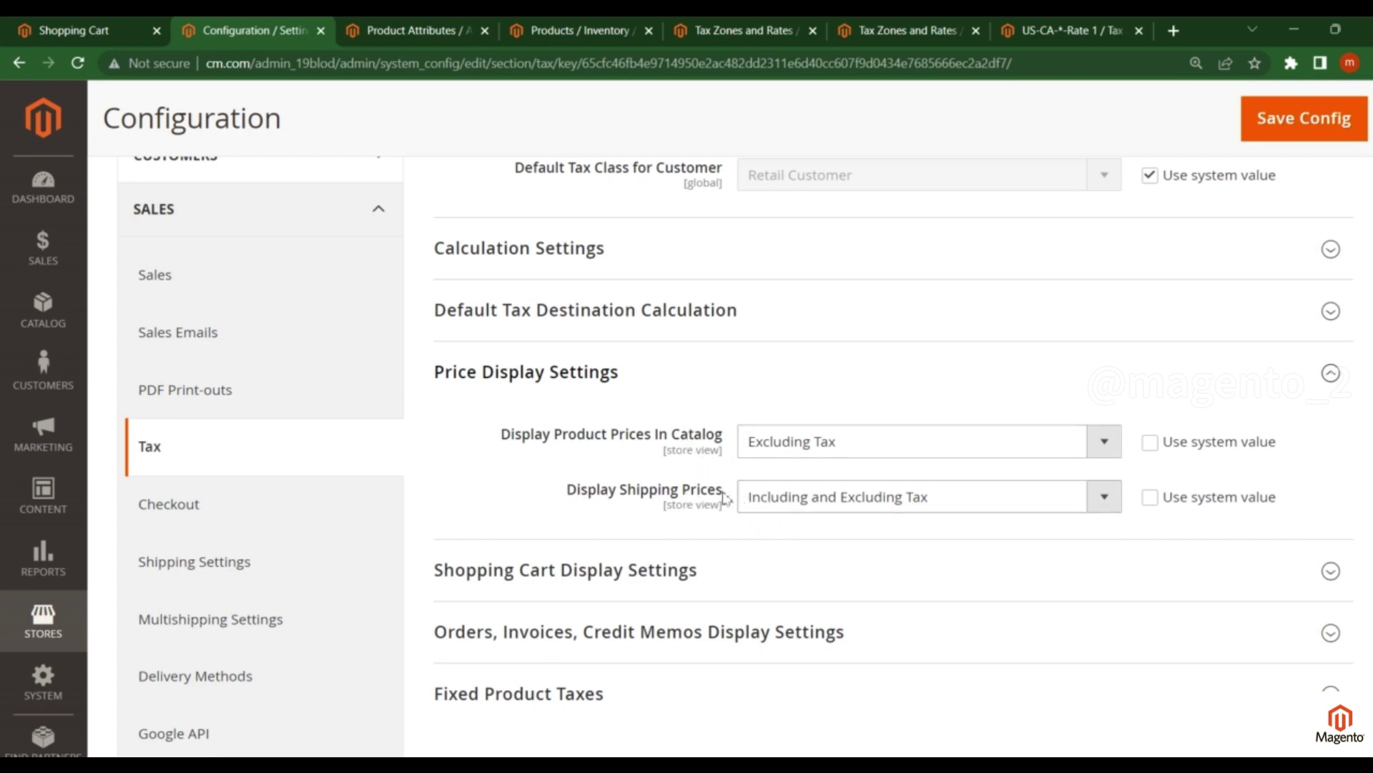
{"action": "left_click", "coordinate": [540, 374]}
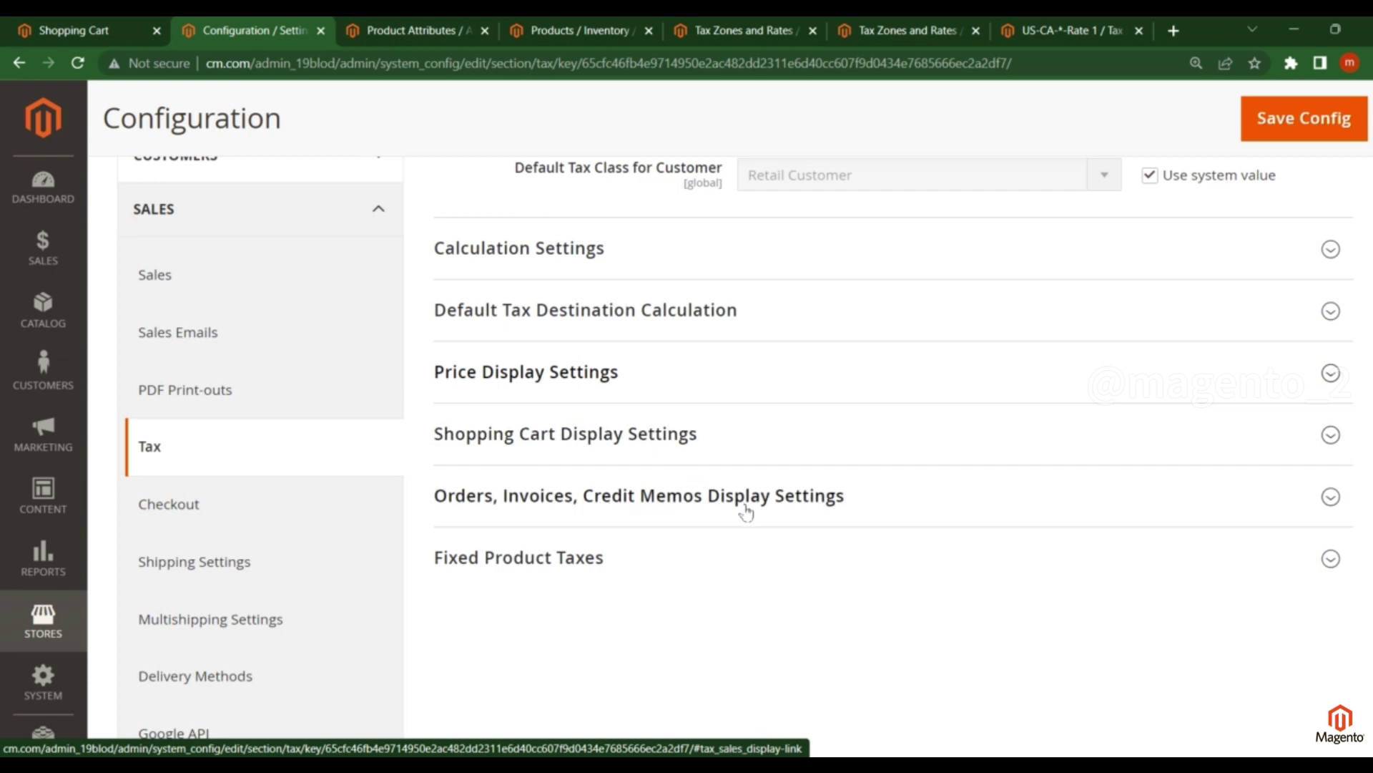
Step: Check the Shopping Cart and Orders display settings, then expand Fixed Product Taxes to see Enable FPT is No
{"action": "left_click", "coordinate": [631, 443]}
{"action": "scroll", "coordinate": [629, 440], "scroll_direction": "down", "scroll_amount": 2}
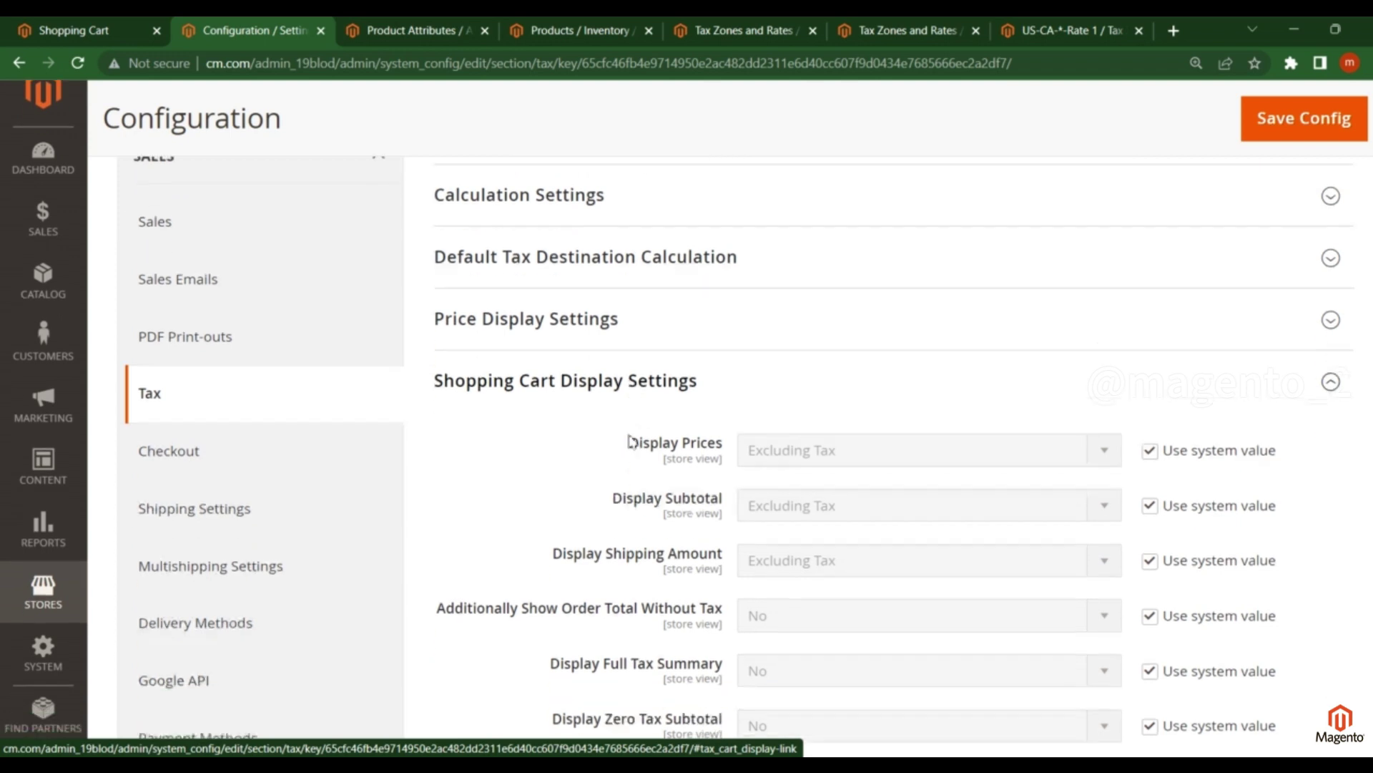
{"action": "left_click", "coordinate": [629, 349]}
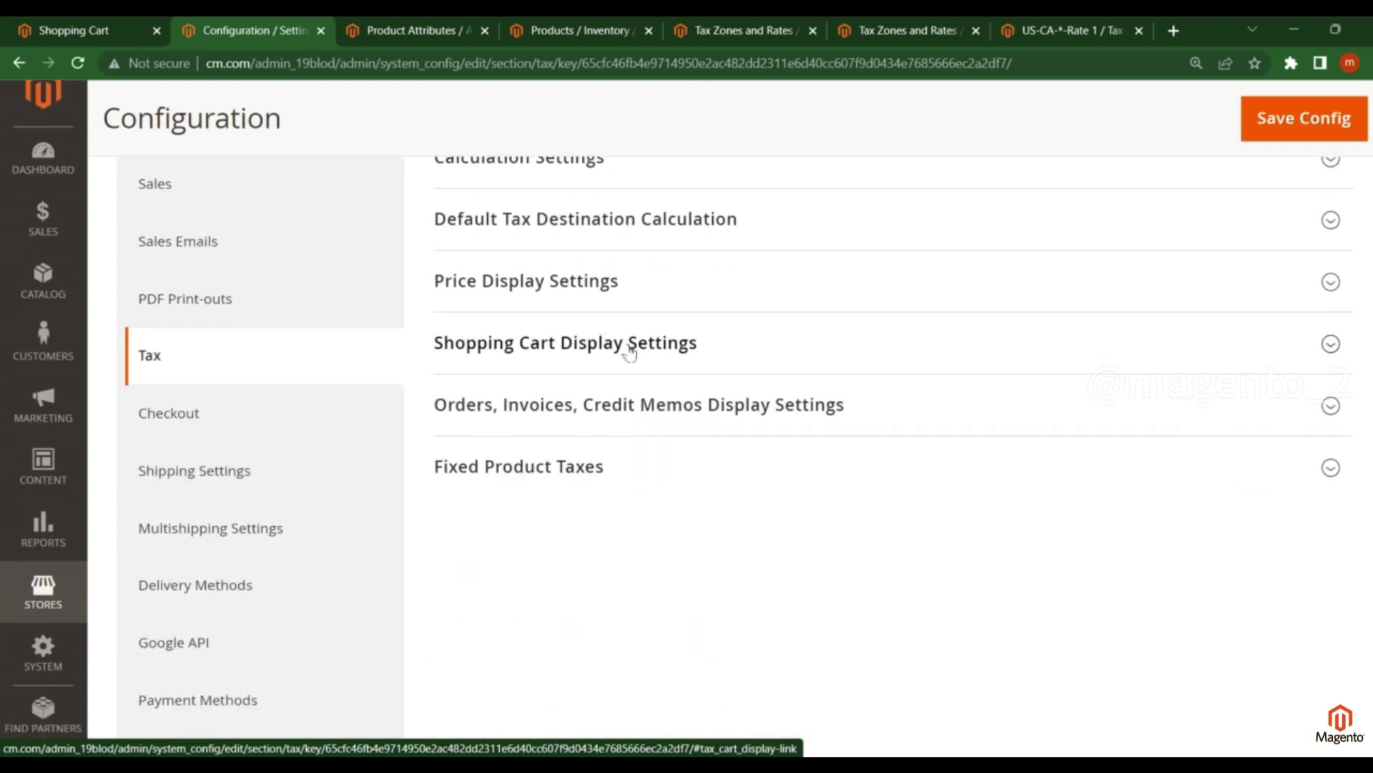
{"action": "left_click", "coordinate": [612, 413]}
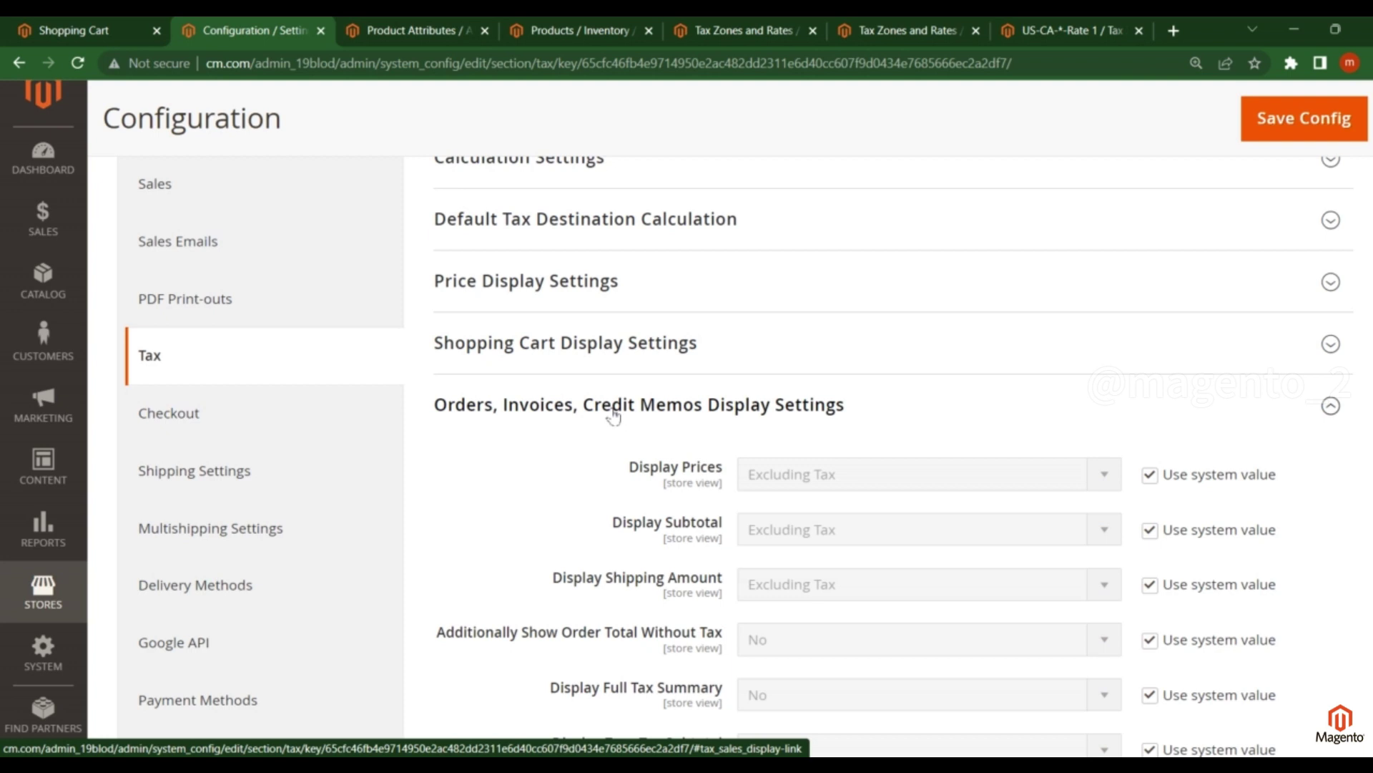
{"action": "left_click", "coordinate": [613, 413]}
{"action": "left_click", "coordinate": [565, 453]}
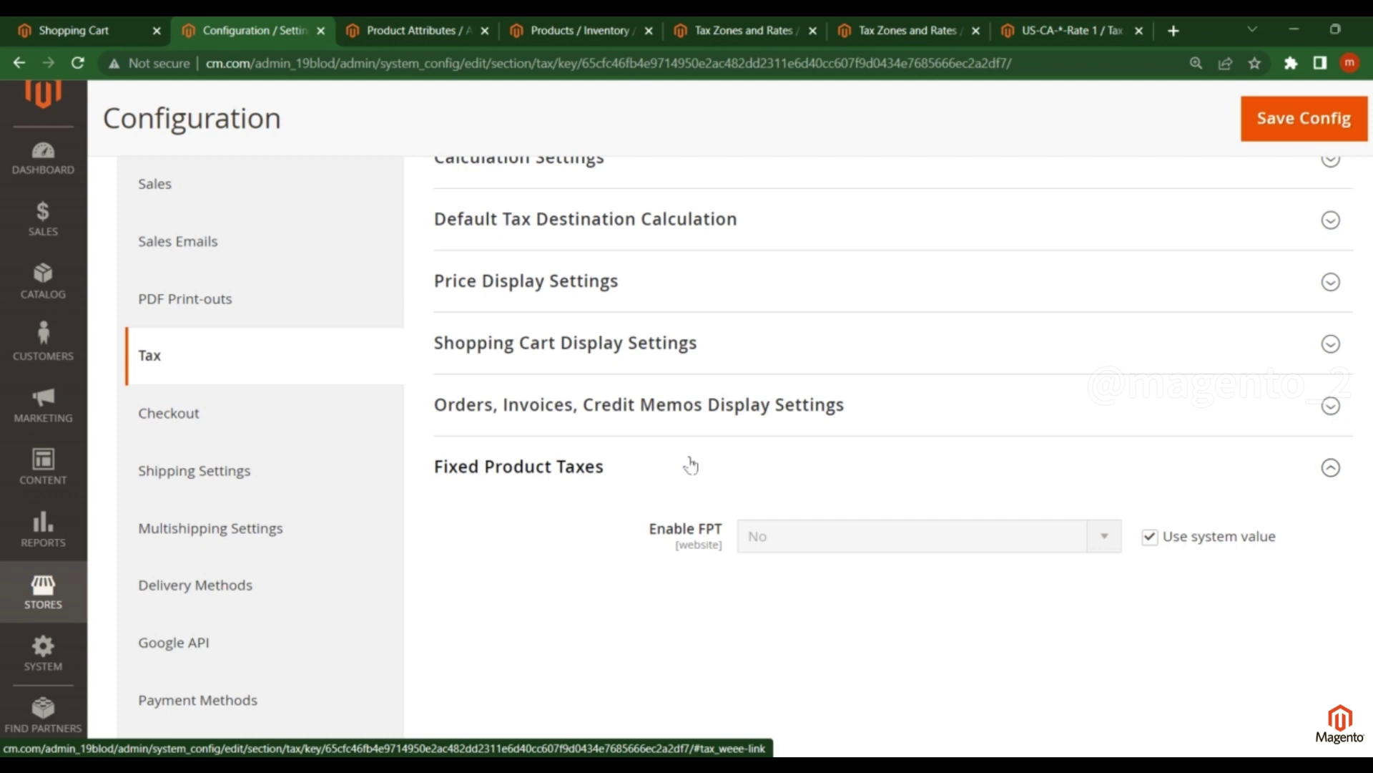
Step: Go to Stores > Attributes > Product and start a new product attribute
{"action": "left_click", "coordinate": [50, 605]}
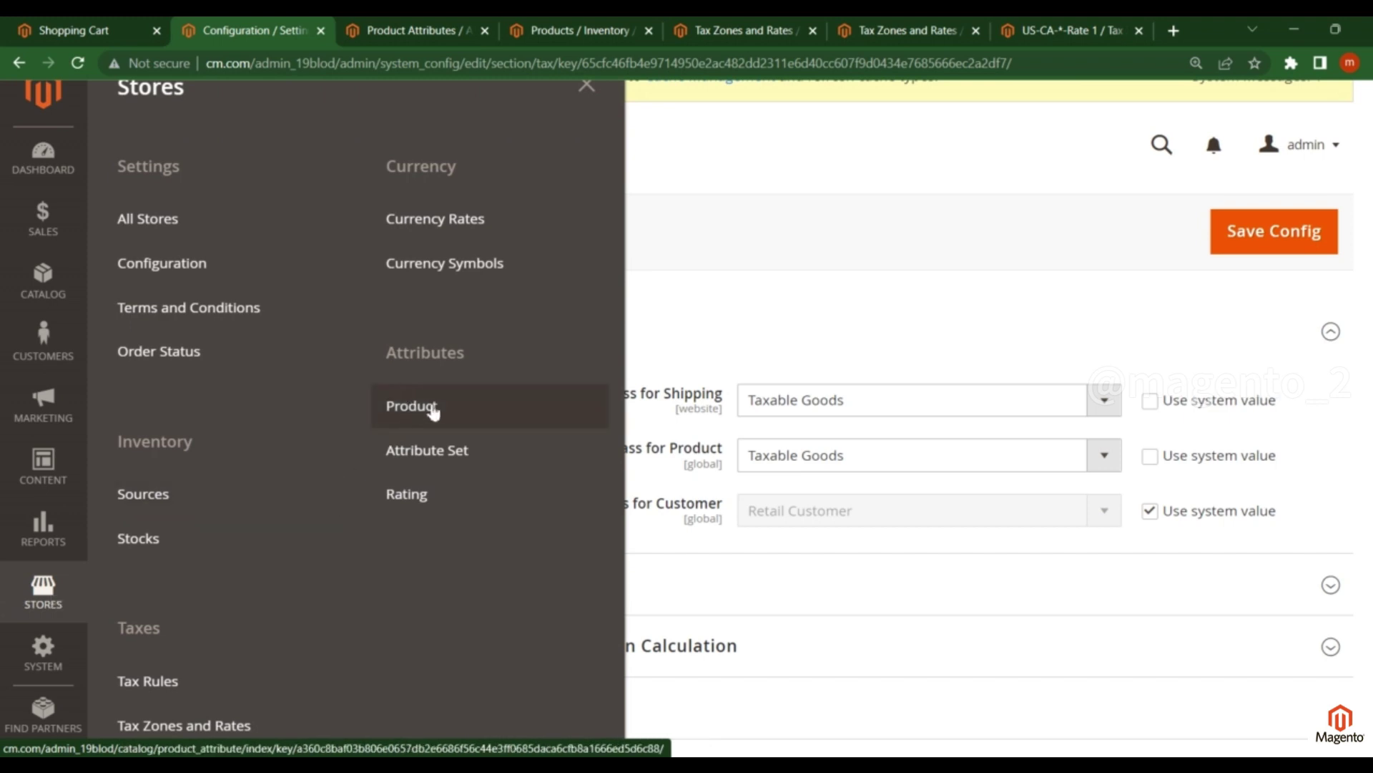
{"action": "left_click", "coordinate": [433, 409]}
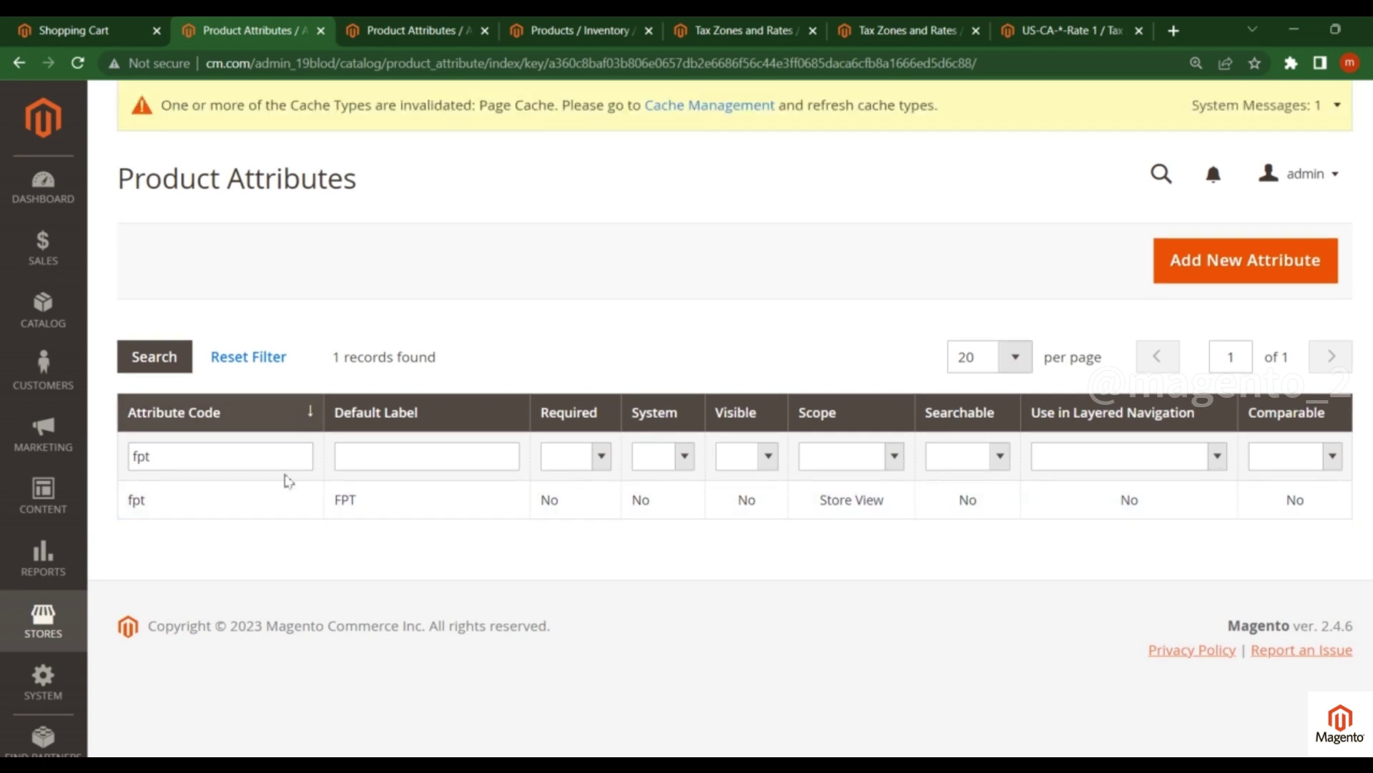
{"action": "left_click", "coordinate": [1230, 264]}
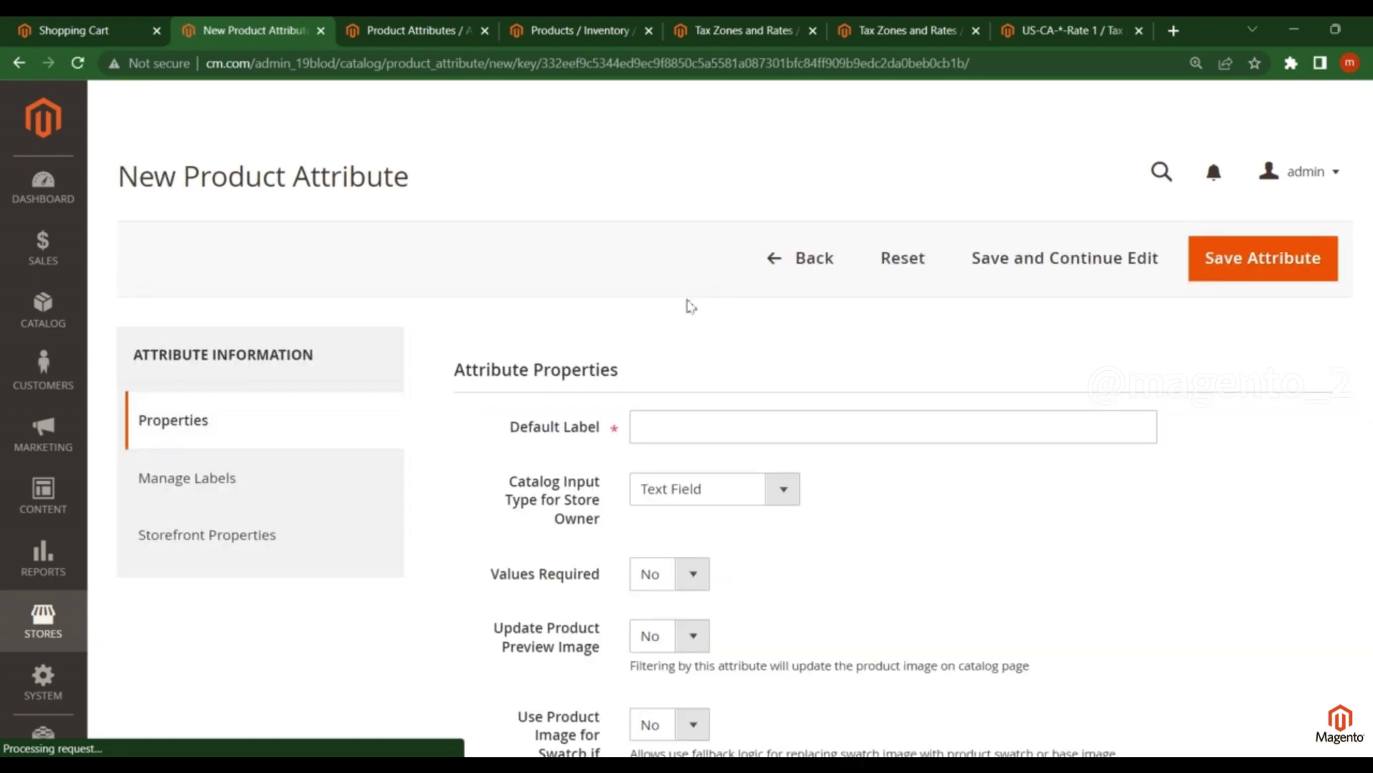
Step: Set the attribute's Catalog Input Type for Store Owner to Fixed Product Tax
{"action": "scroll", "coordinate": [691, 286], "scroll_direction": "down", "scroll_amount": 2}
{"action": "left_click", "coordinate": [696, 280]}
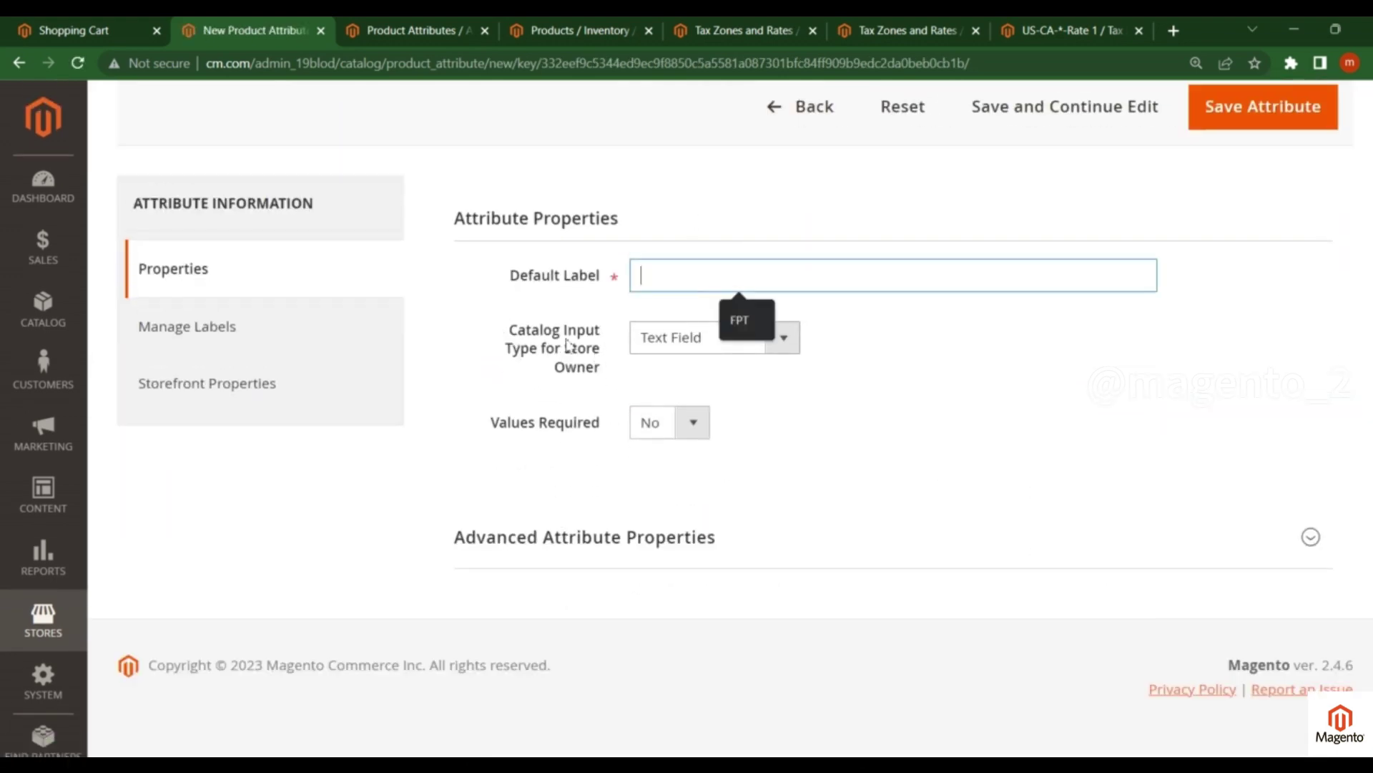
{"action": "left_click", "coordinate": [693, 344]}
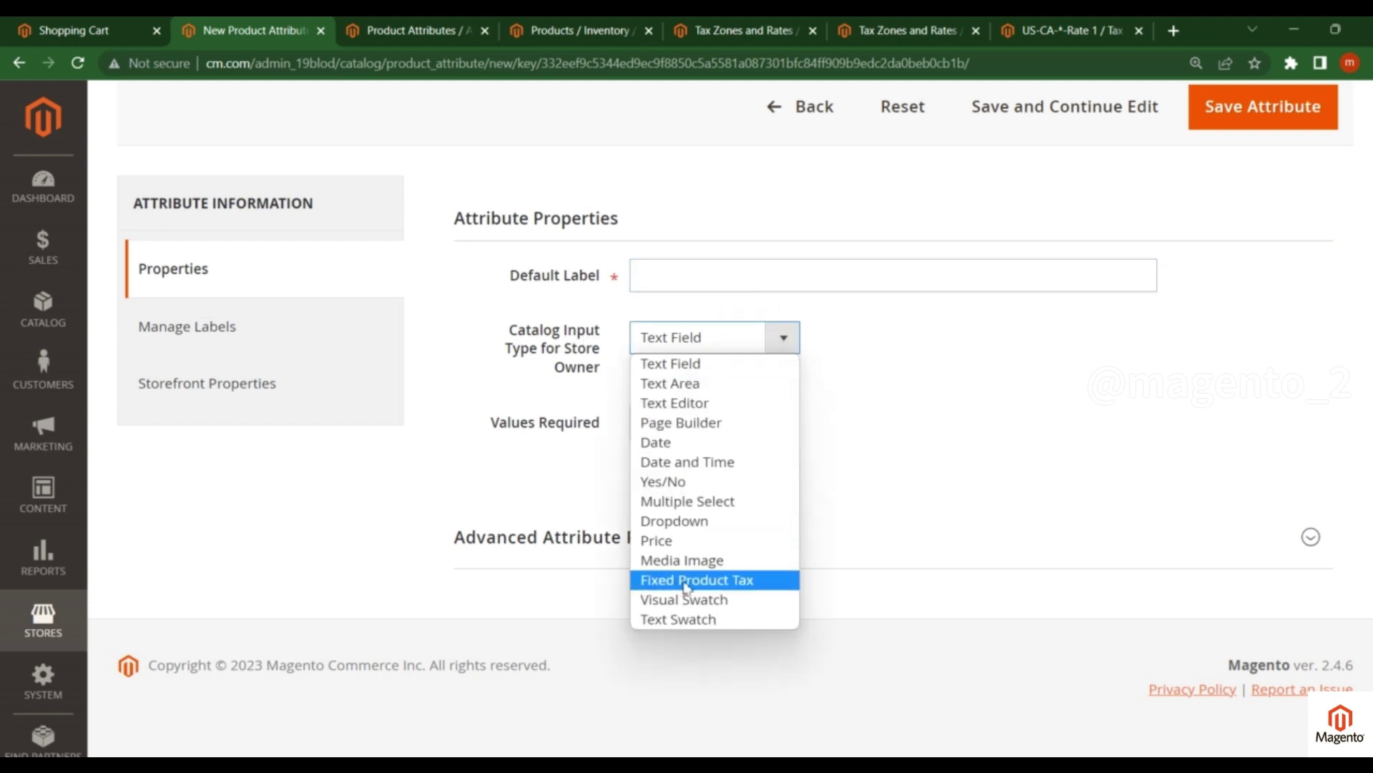
{"action": "left_click", "coordinate": [726, 581]}
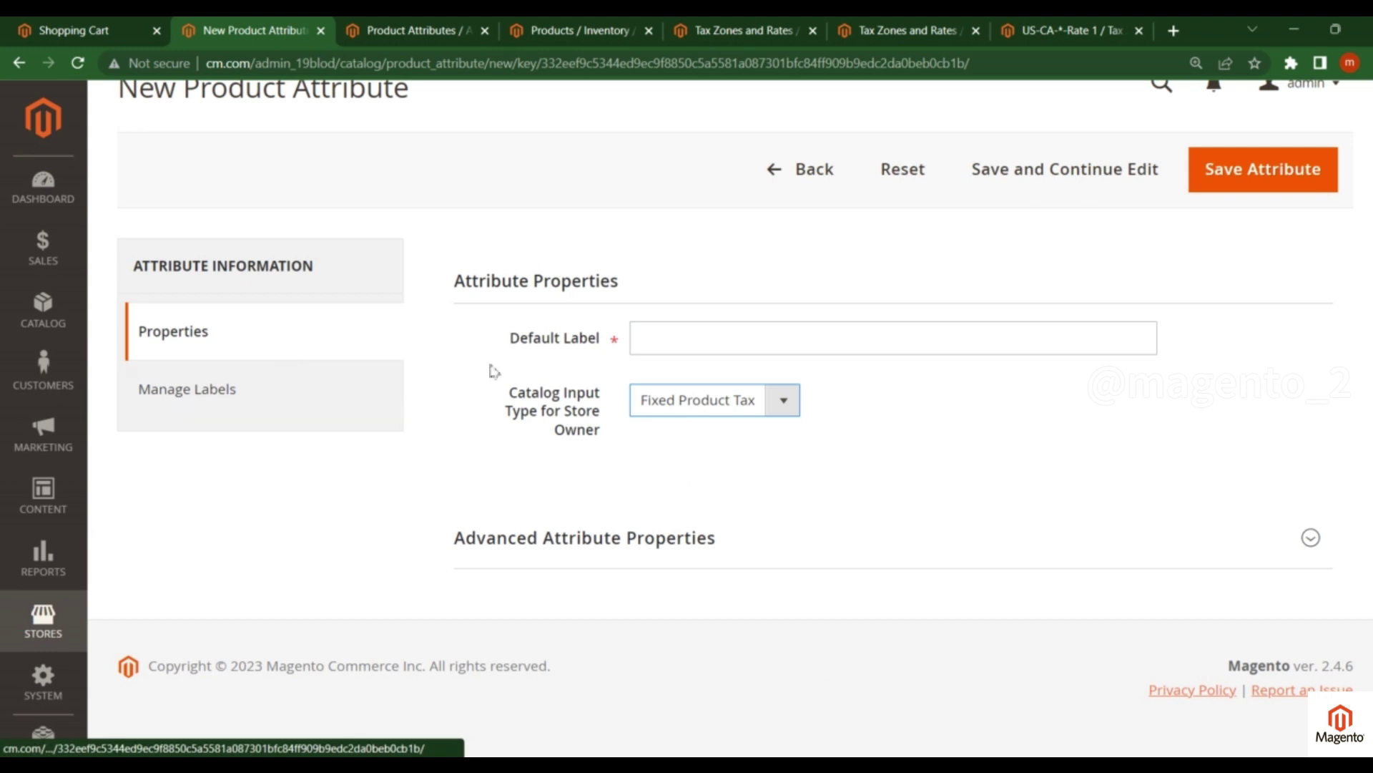
{"action": "left_click", "coordinate": [42, 630]}
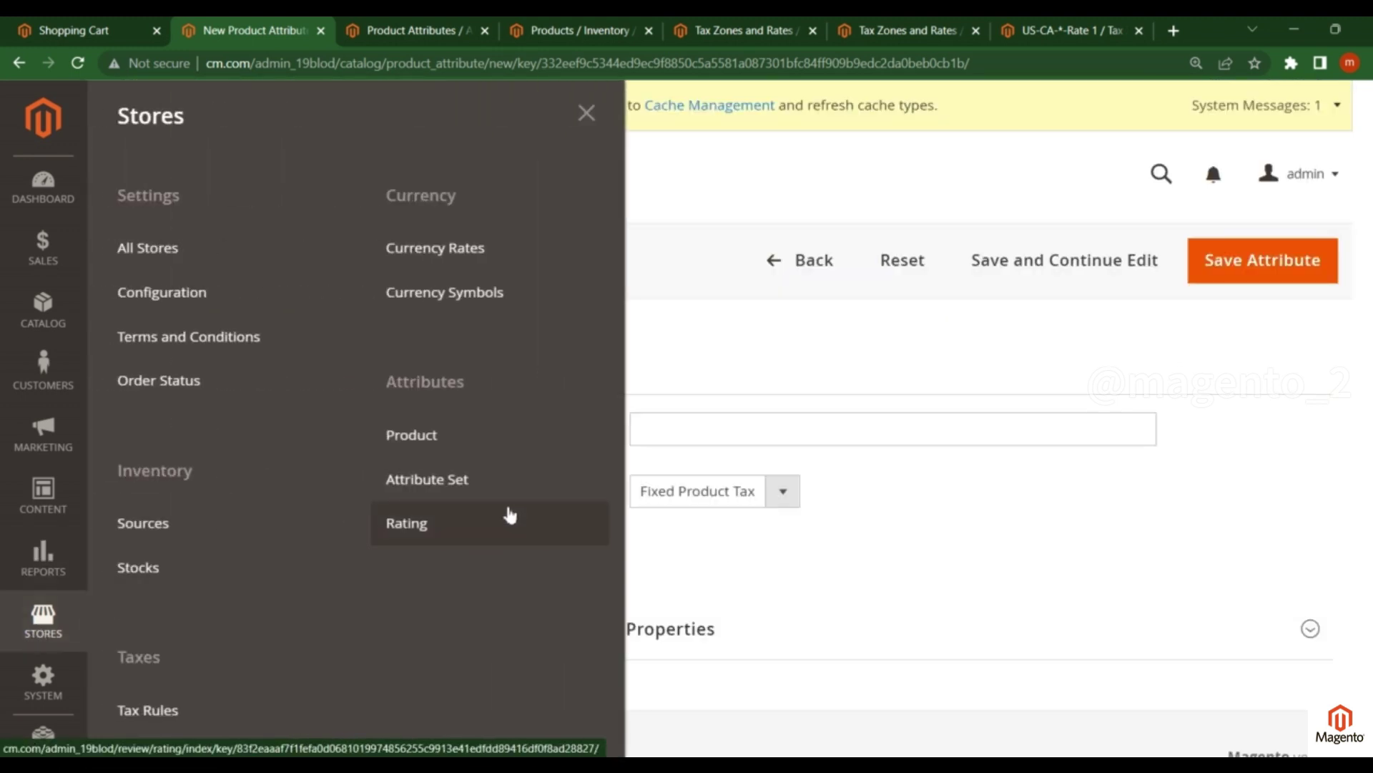
Step: Open the attribute sets list and copy the product name Radiant Tee from the storefront cart
{"action": "left_click", "coordinate": [453, 484]}
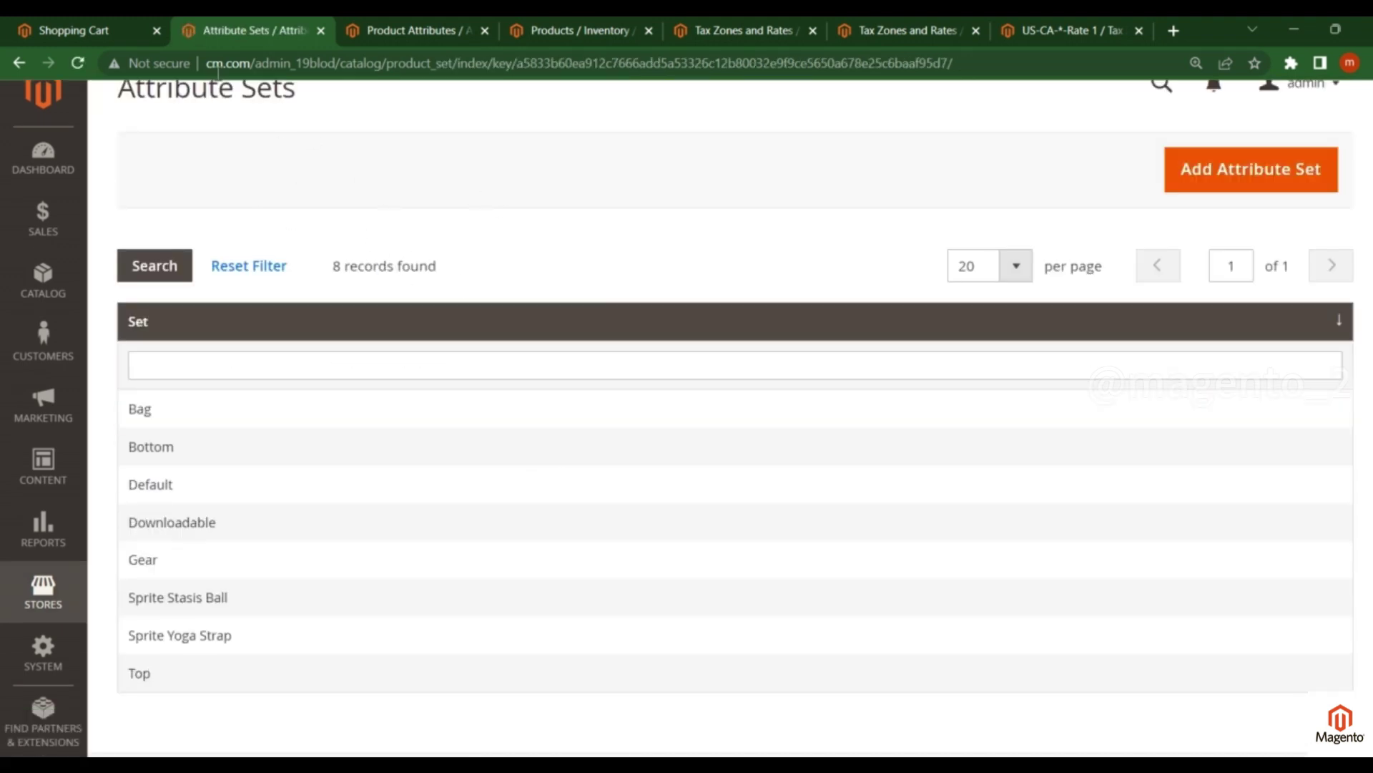
{"action": "key", "text": "ctrl+Page_Up"}
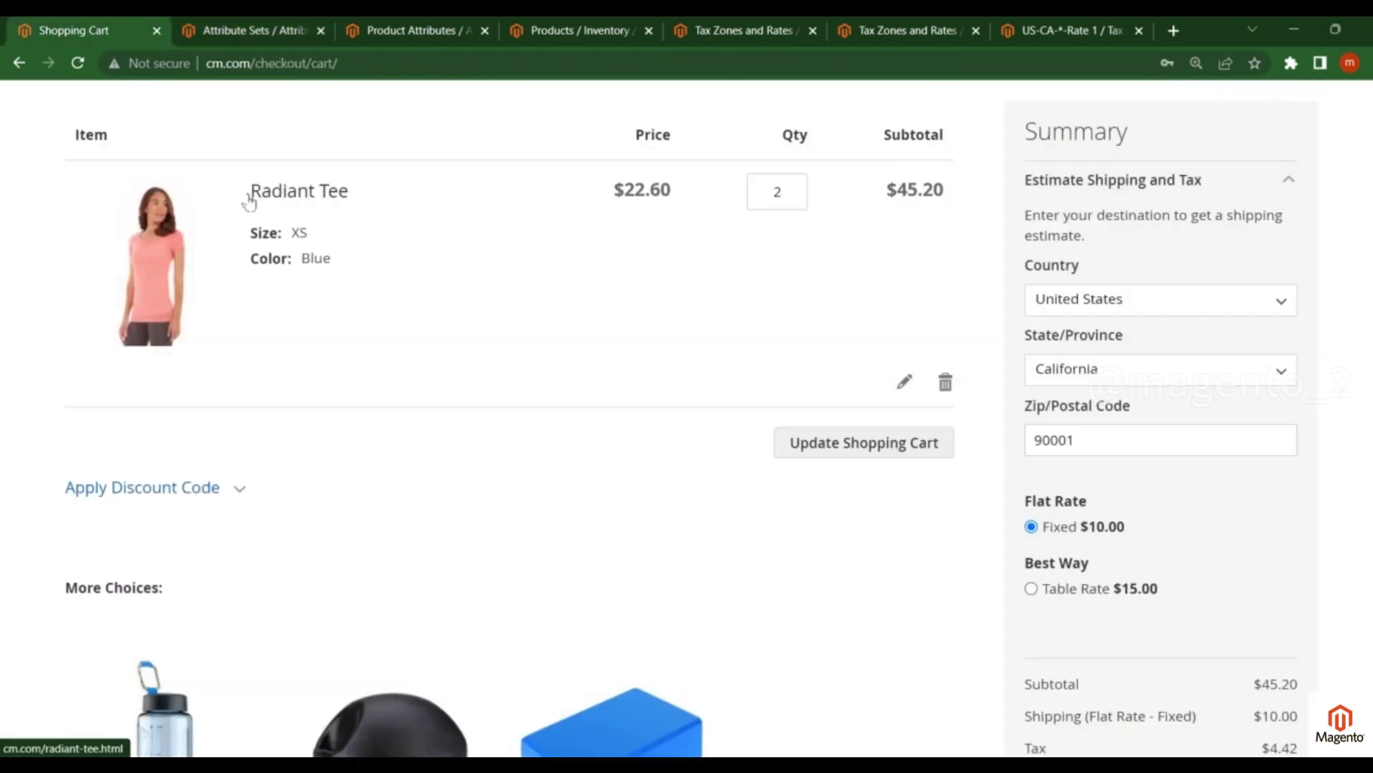
{"action": "left_click_drag", "start_coordinate": [353, 196], "coordinate": [252, 199]}
{"action": "key", "text": "ctrl+c"}
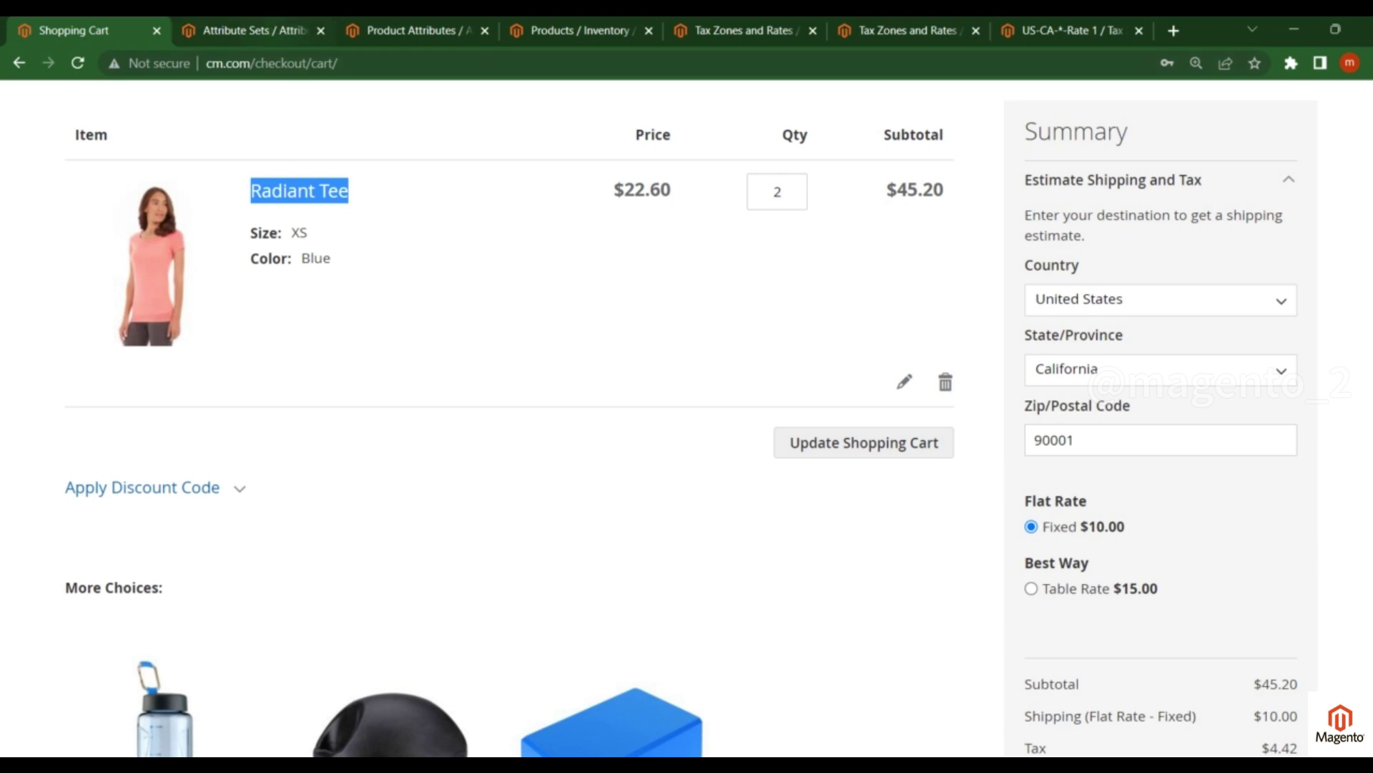
Step: Search the products grid for Radiant Tee instead of Proteus Fitness Jackshirt and open the configurable product
{"action": "left_click", "coordinate": [576, 29]}
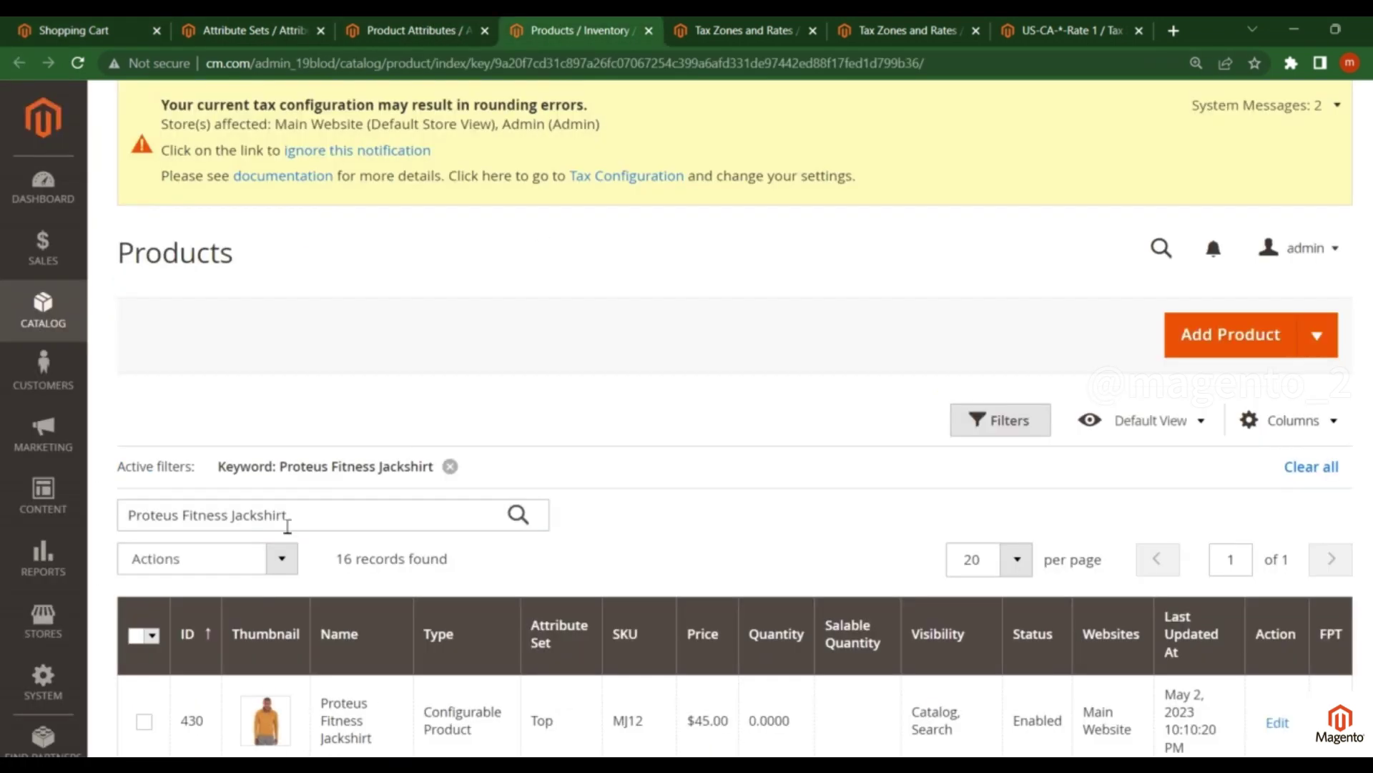
{"action": "triple_click", "coordinate": [328, 515]}
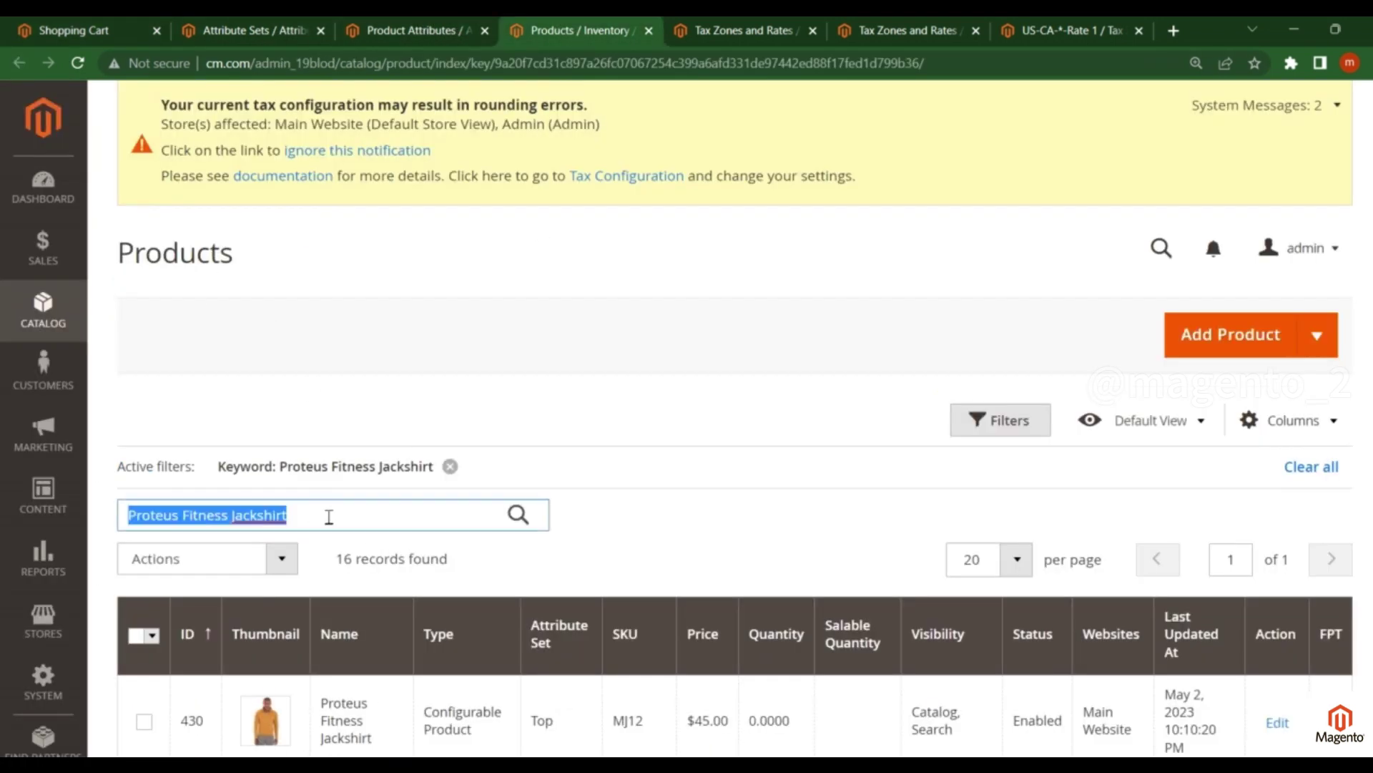
{"action": "key", "text": "ctrl+v"}
{"action": "key", "text": "Return"}
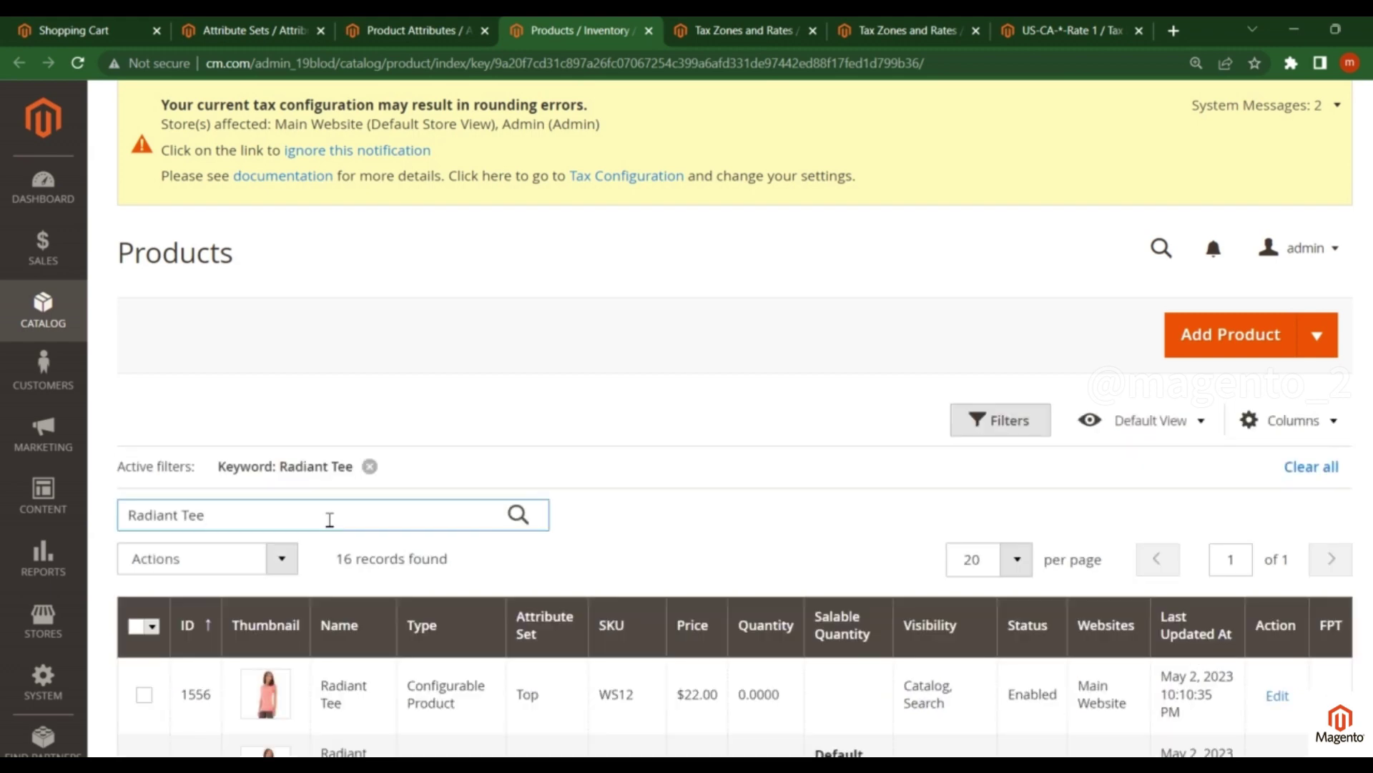
{"action": "scroll", "coordinate": [329, 524], "scroll_direction": "down", "scroll_amount": 4}
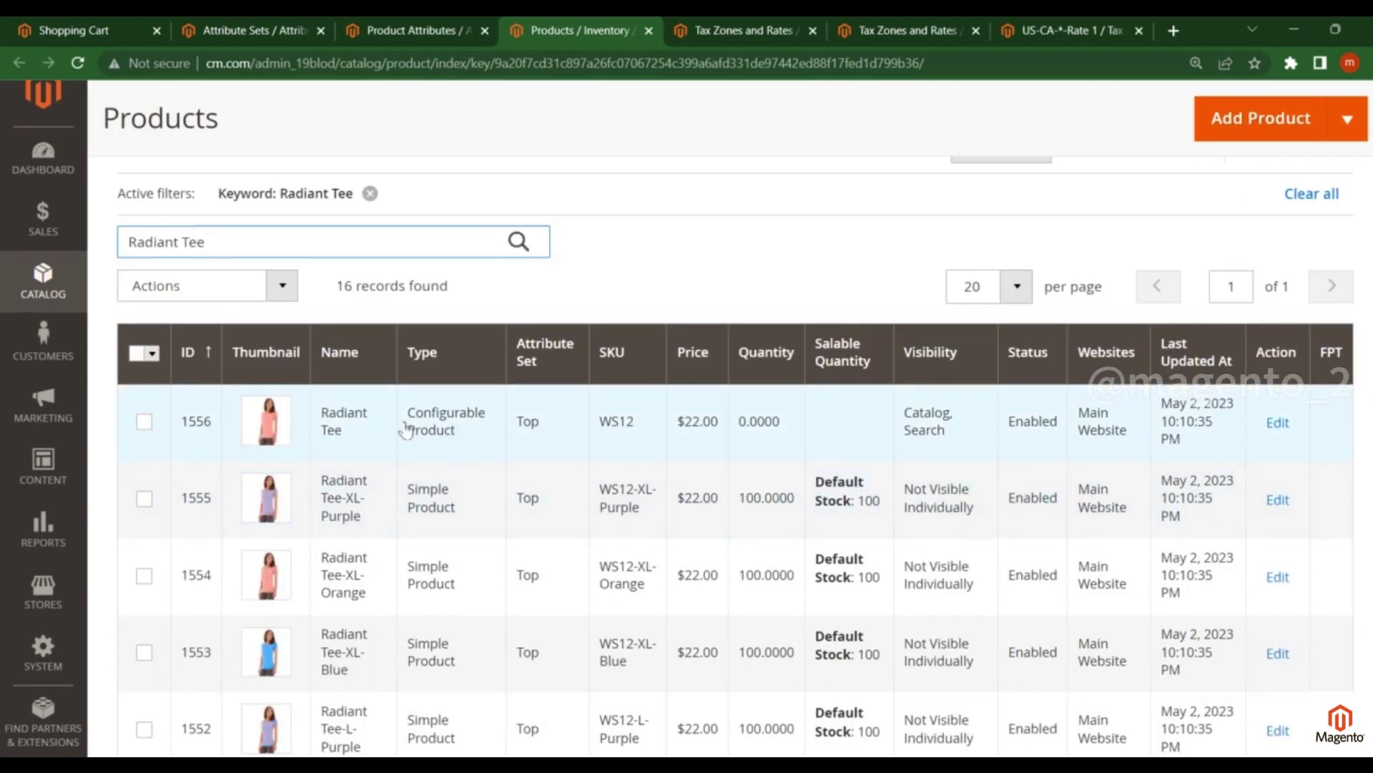
{"action": "left_click", "coordinate": [526, 415]}
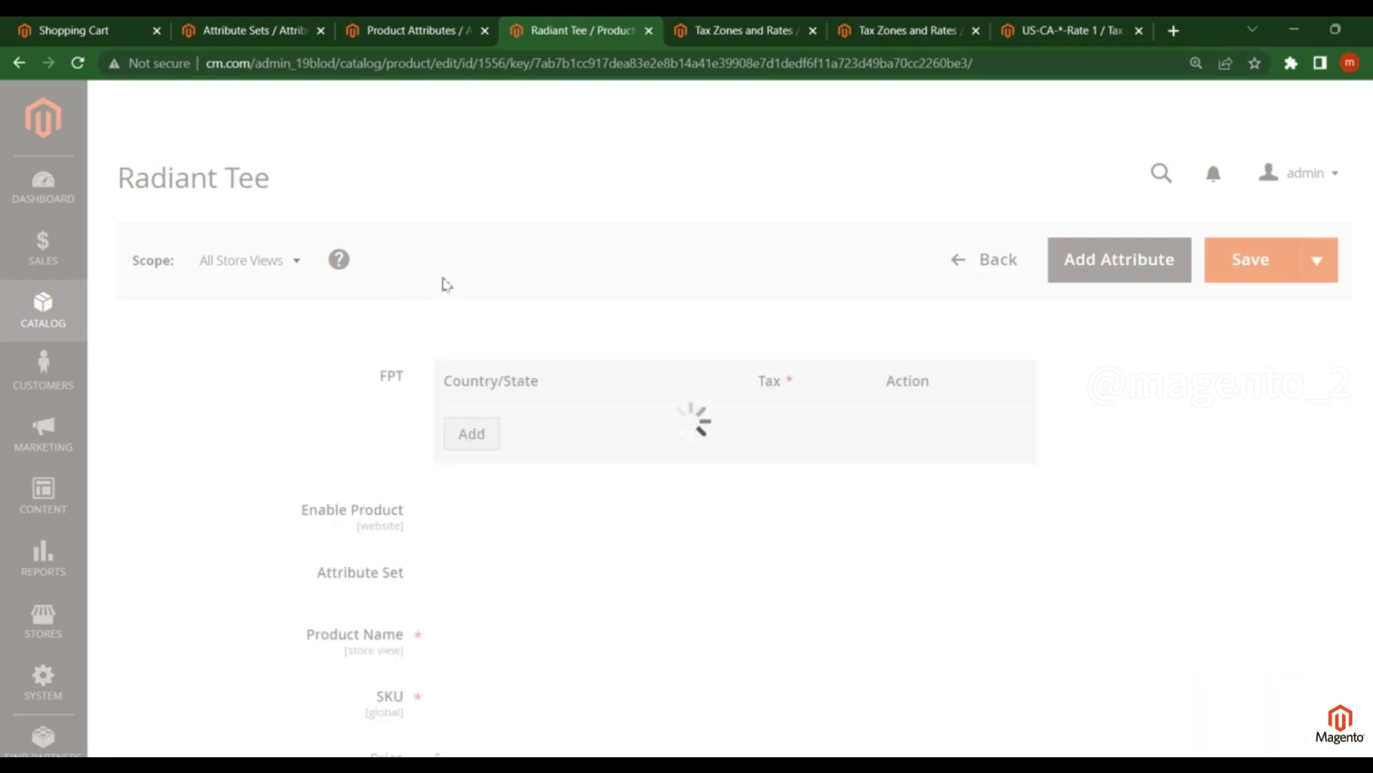
Step: Confirm Radiant Tee's Attribute Set field shows Top, then return to the attribute sets list
{"action": "left_click", "coordinate": [415, 30]}
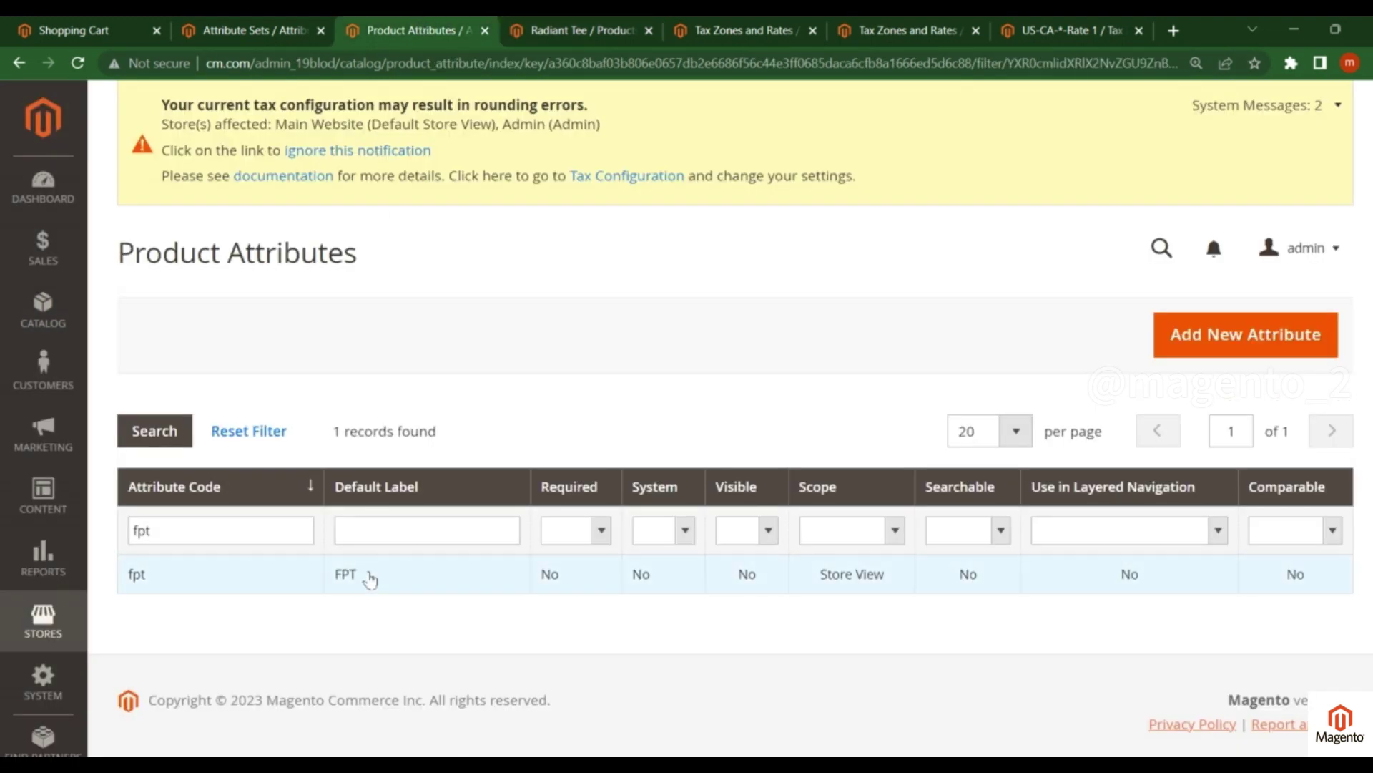
{"action": "left_click", "coordinate": [273, 32]}
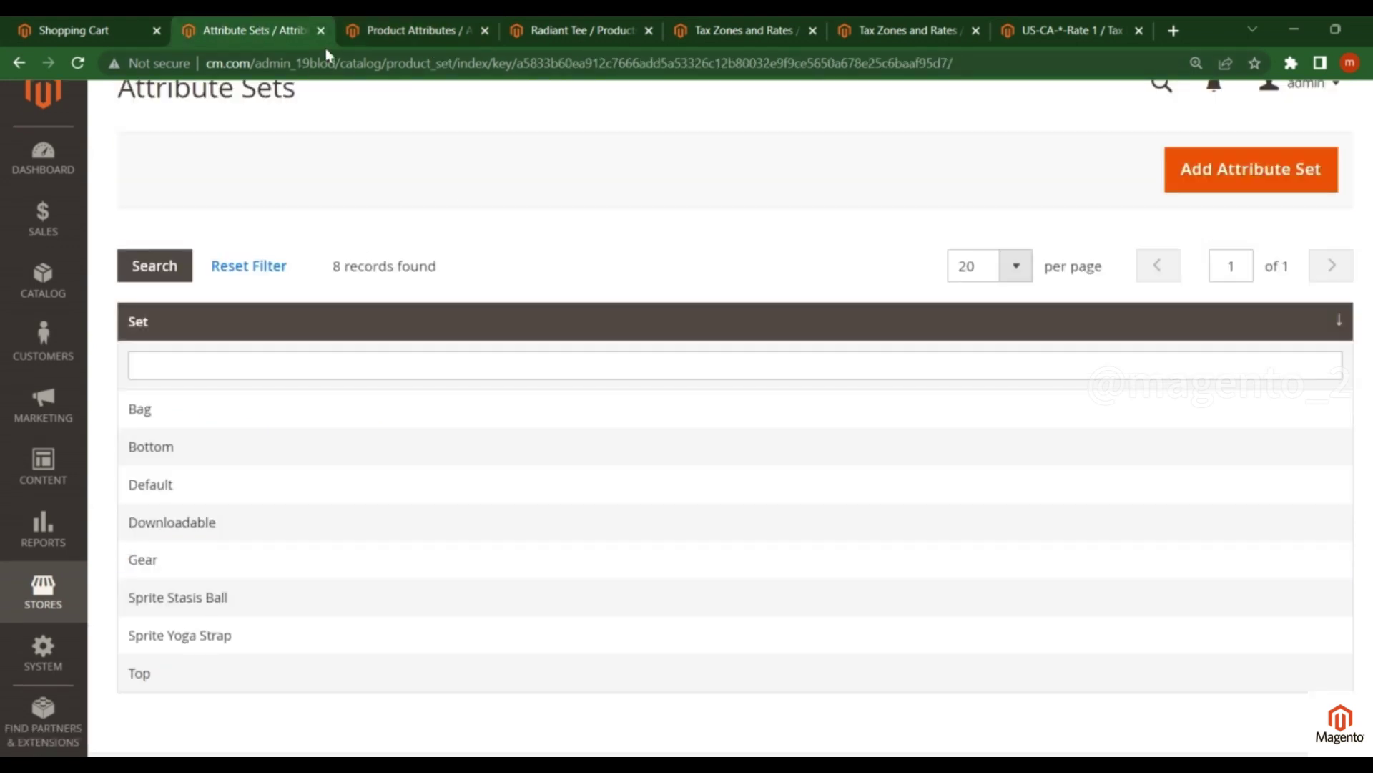
{"action": "left_click", "coordinate": [552, 30]}
{"action": "scroll", "coordinate": [479, 307], "scroll_direction": "down", "scroll_amount": 4}
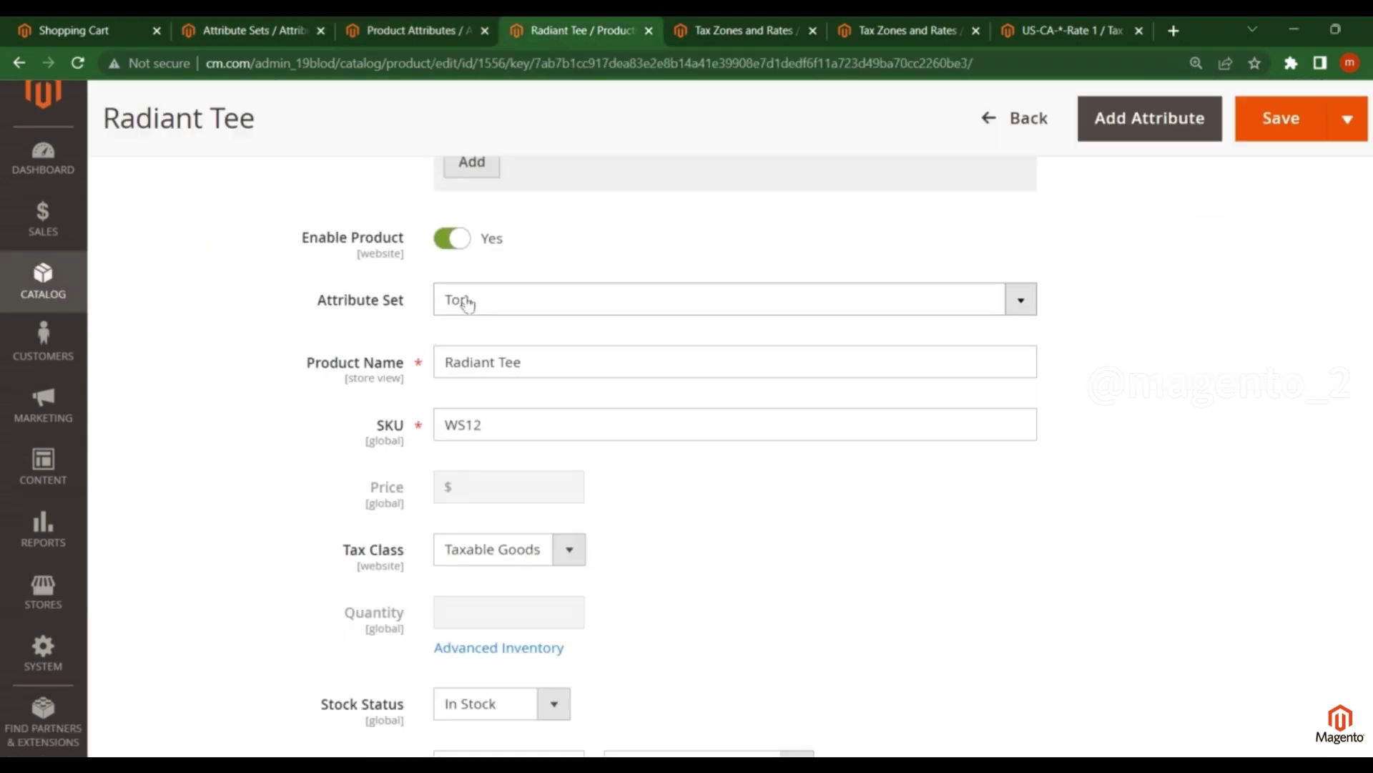
{"action": "left_click", "coordinate": [469, 300]}
{"action": "left_click", "coordinate": [469, 301]}
{"action": "left_click", "coordinate": [260, 30]}
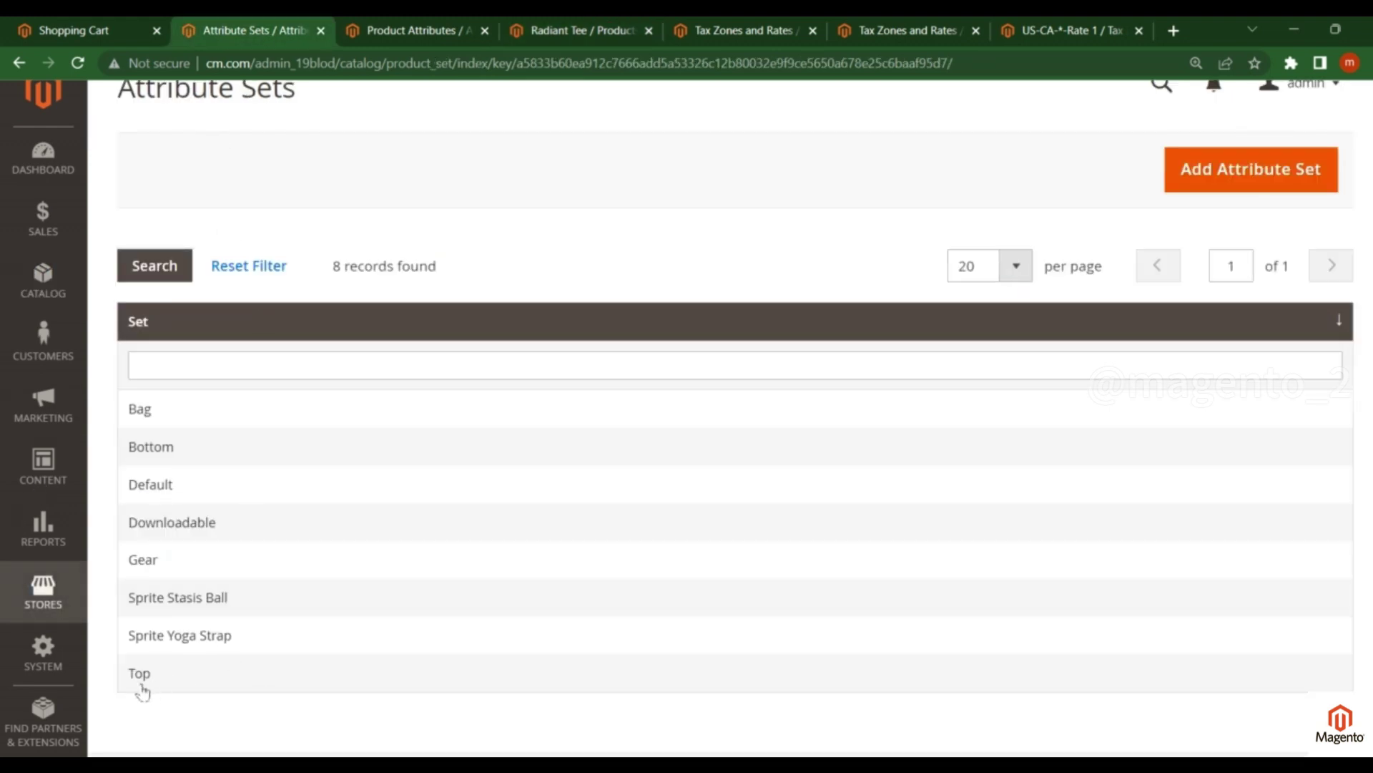
{"action": "left_click", "coordinate": [144, 365]}
Step: Move fpt from Unassigned Attributes into the Top set's Product Details group and save the set
{"action": "left_click", "coordinate": [150, 676]}
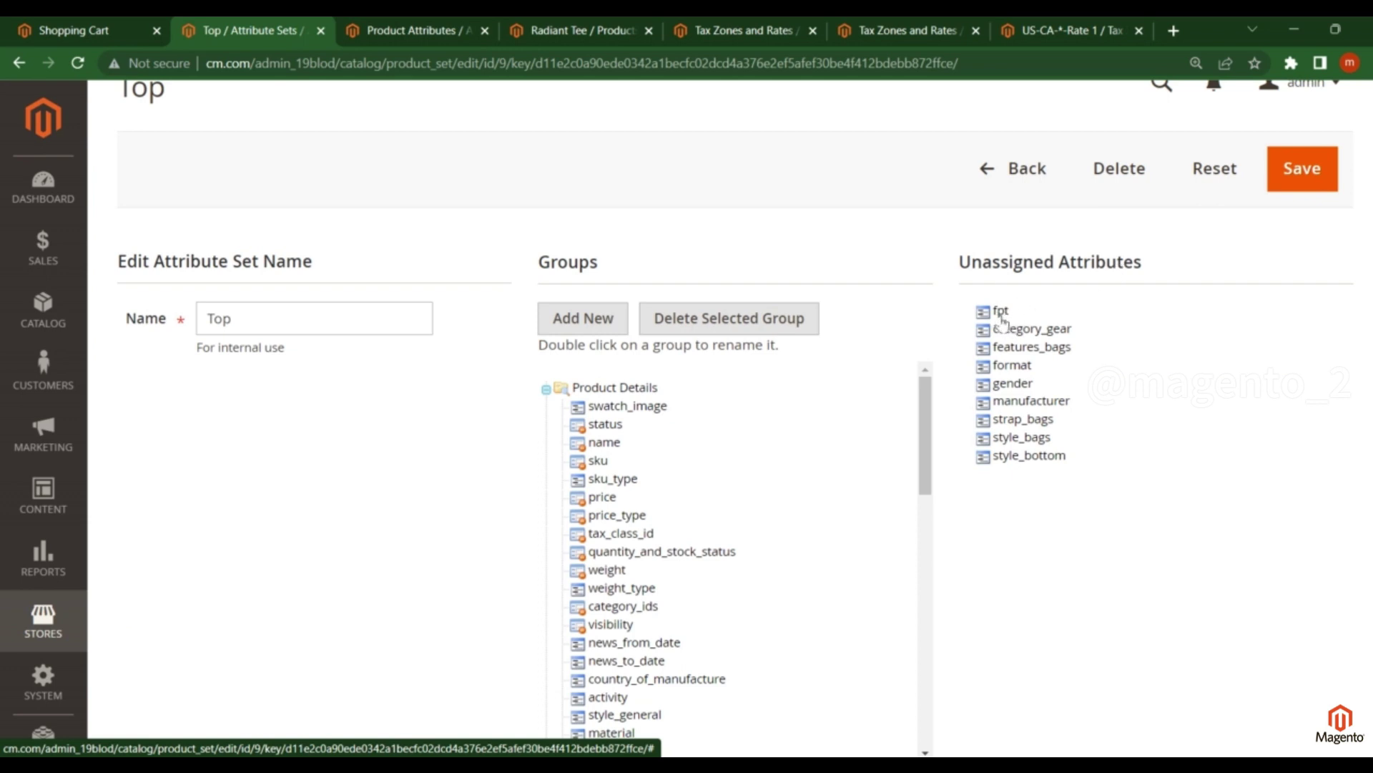
{"action": "left_click_drag", "start_coordinate": [1001, 320], "coordinate": [669, 410]}
{"action": "scroll", "coordinate": [685, 527], "scroll_direction": "down", "scroll_amount": 5}
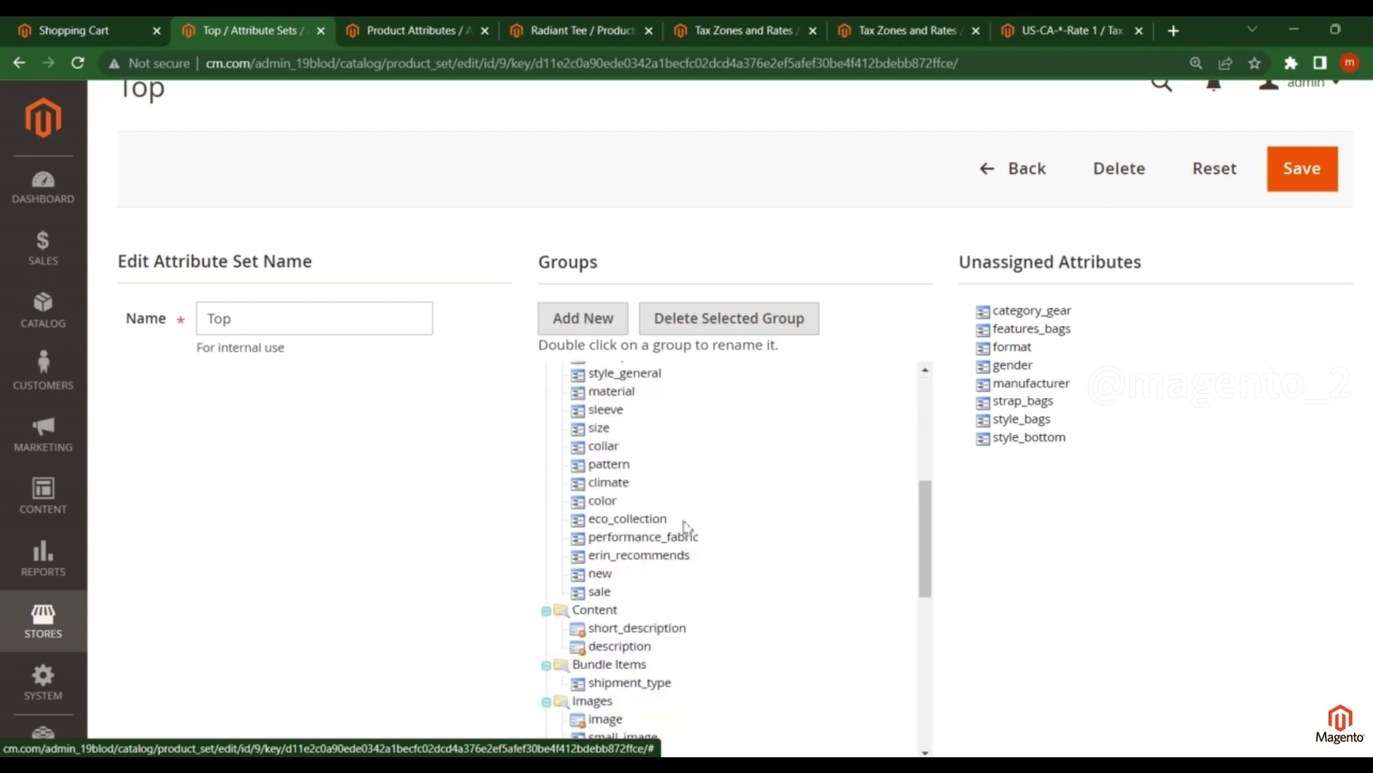
{"action": "scroll", "coordinate": [683, 515], "scroll_direction": "down", "scroll_amount": 5}
{"action": "scroll", "coordinate": [676, 493], "scroll_direction": "up", "scroll_amount": 10}
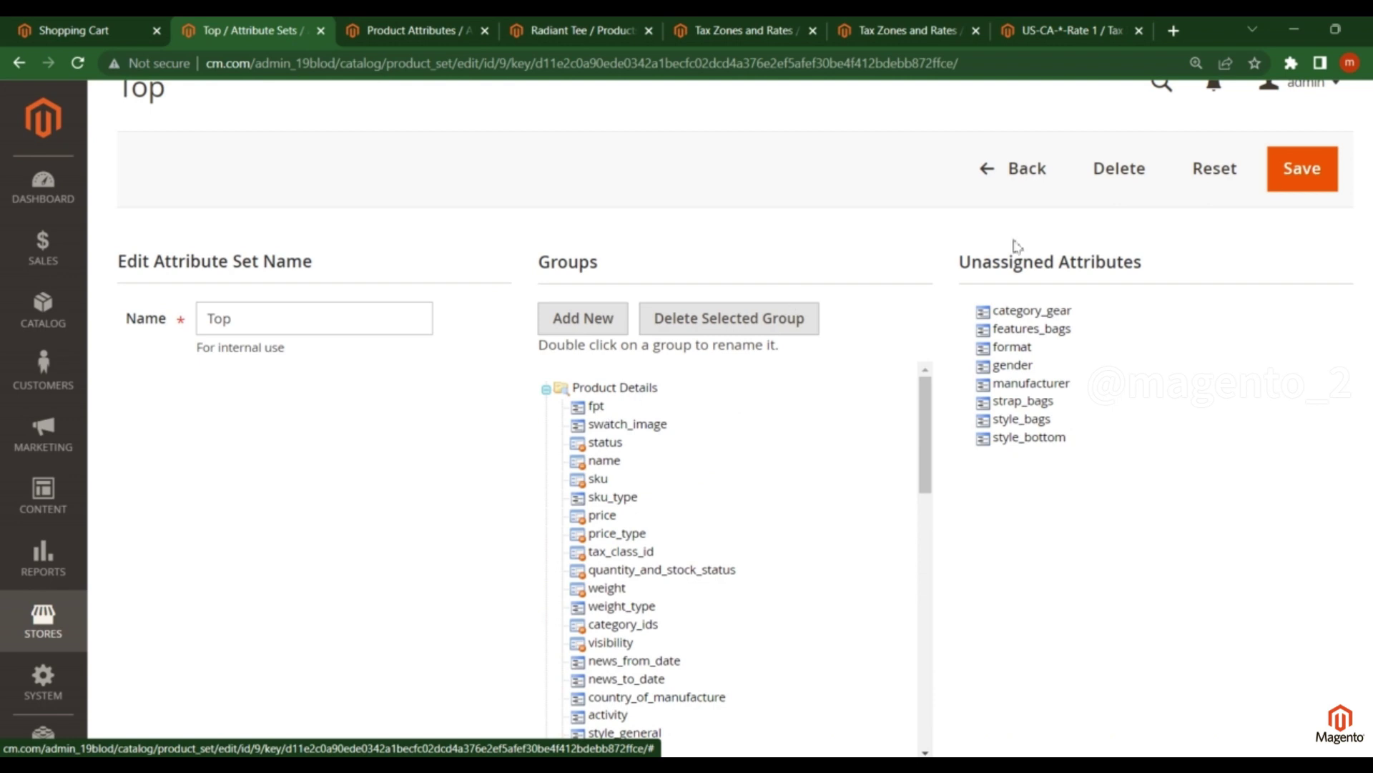
{"action": "left_click", "coordinate": [1317, 172]}
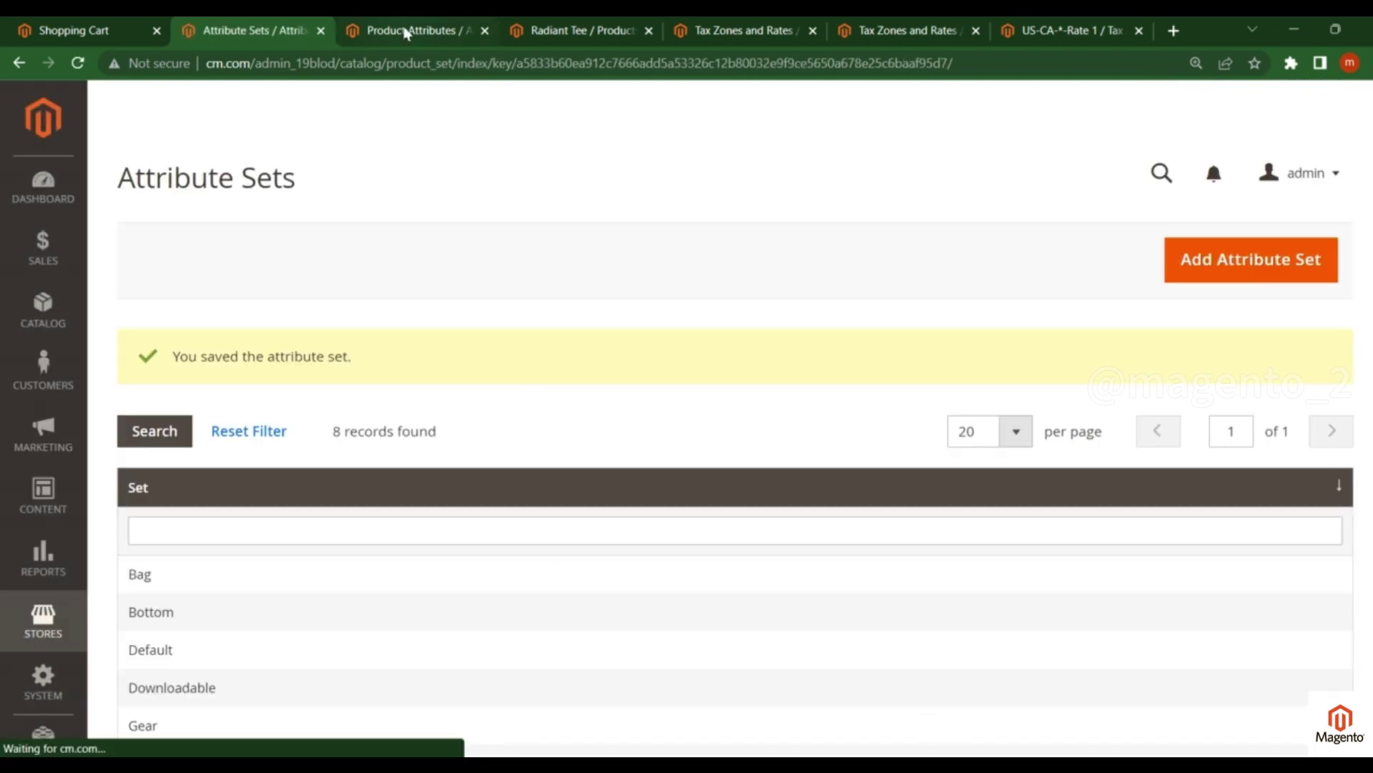
Step: Reload the Radiant Tee edit page so the FPT field appears and add a new tax row
{"action": "left_click", "coordinate": [578, 31]}
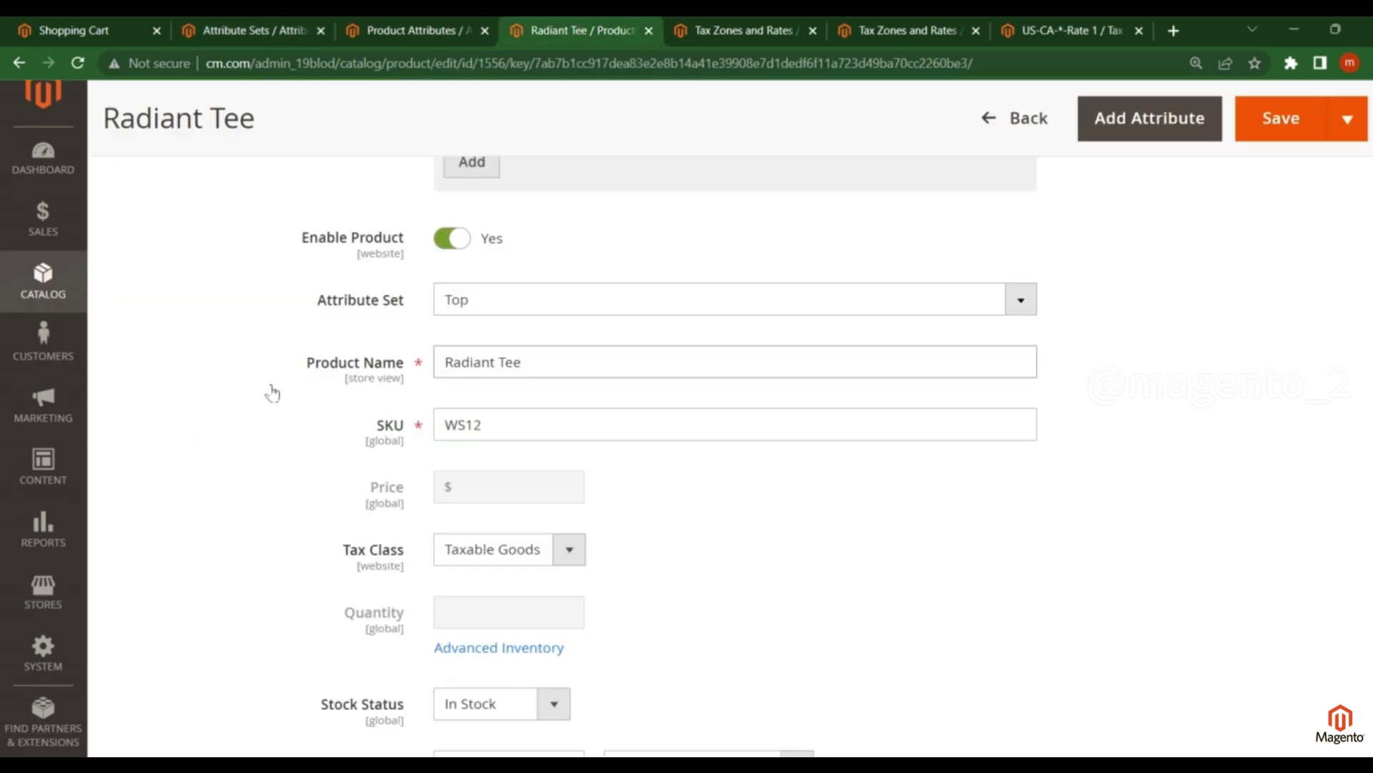
{"action": "key", "text": "F5"}
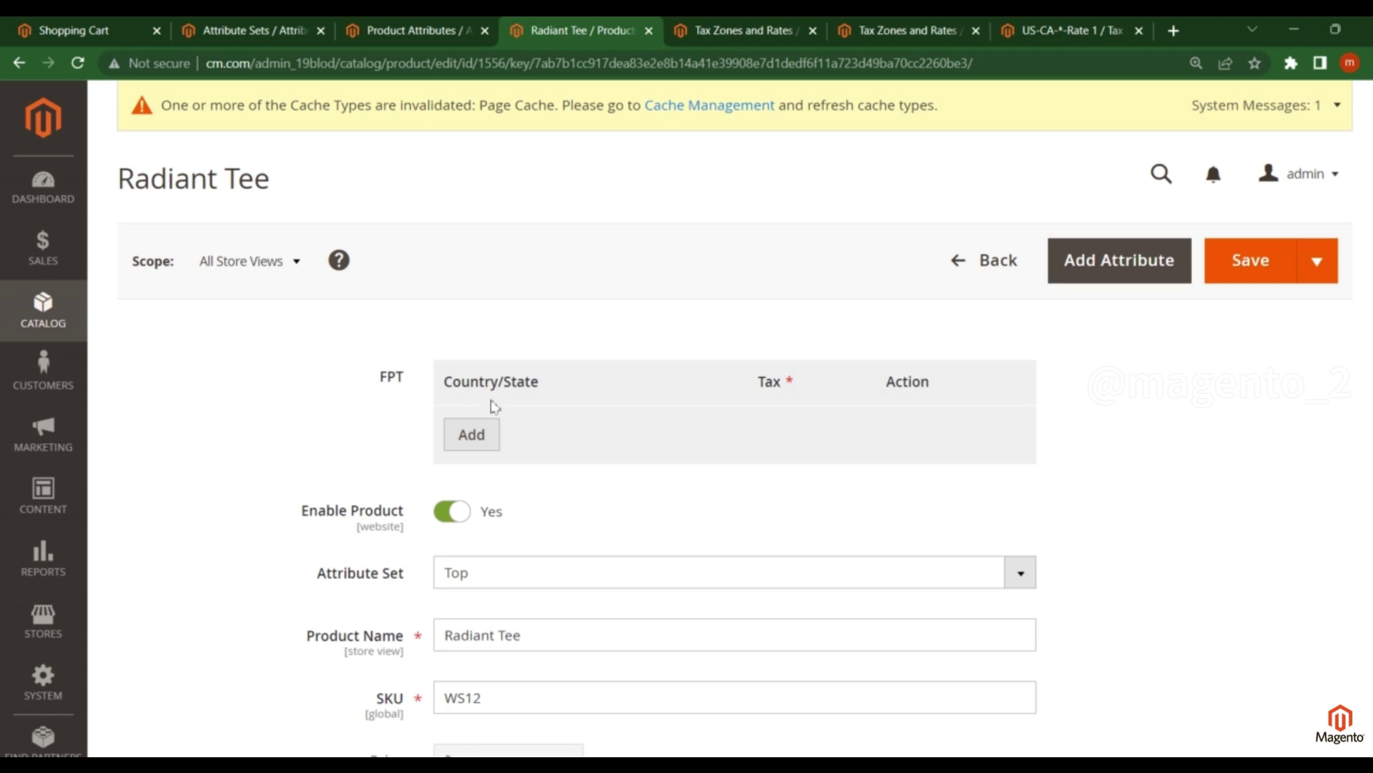
{"action": "left_click", "coordinate": [478, 444]}
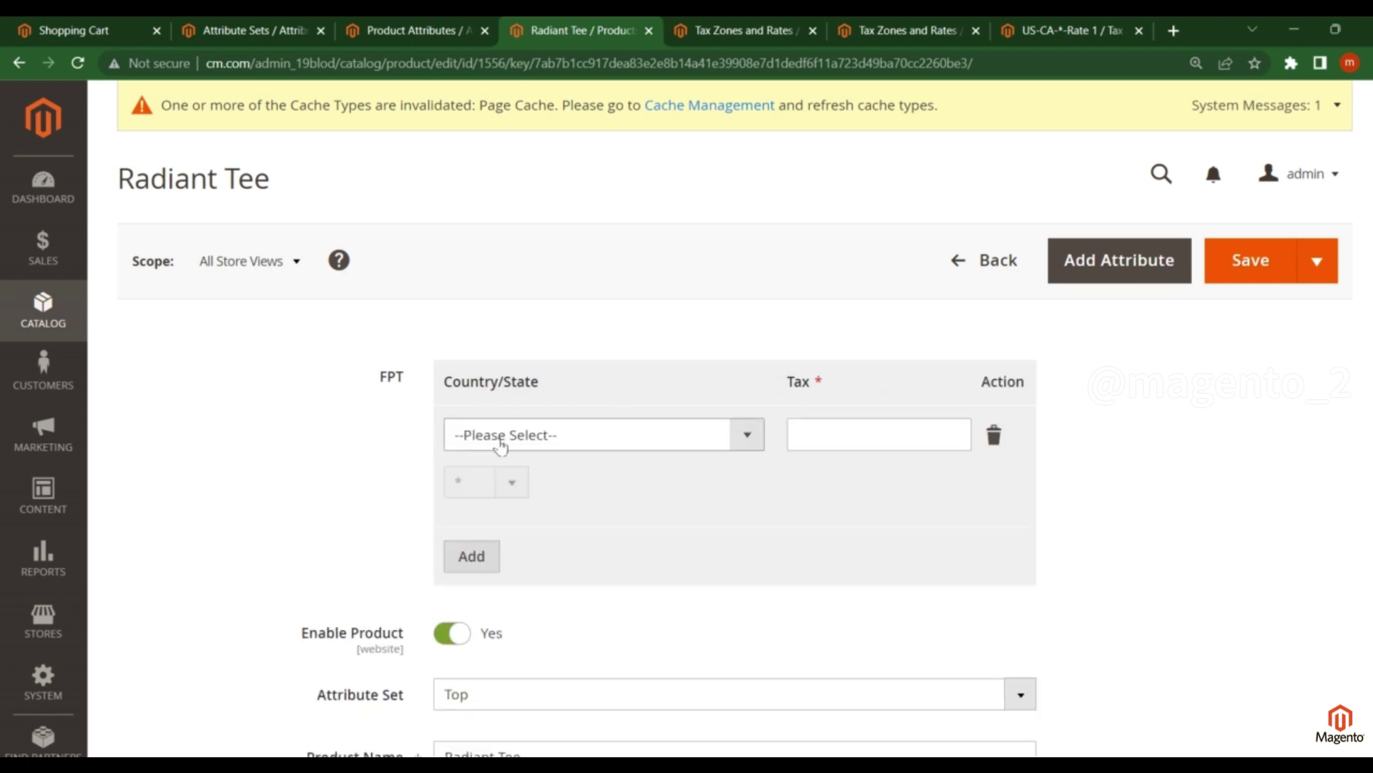
Step: Set the FPT row's country to United States
{"action": "left_click", "coordinate": [598, 442]}
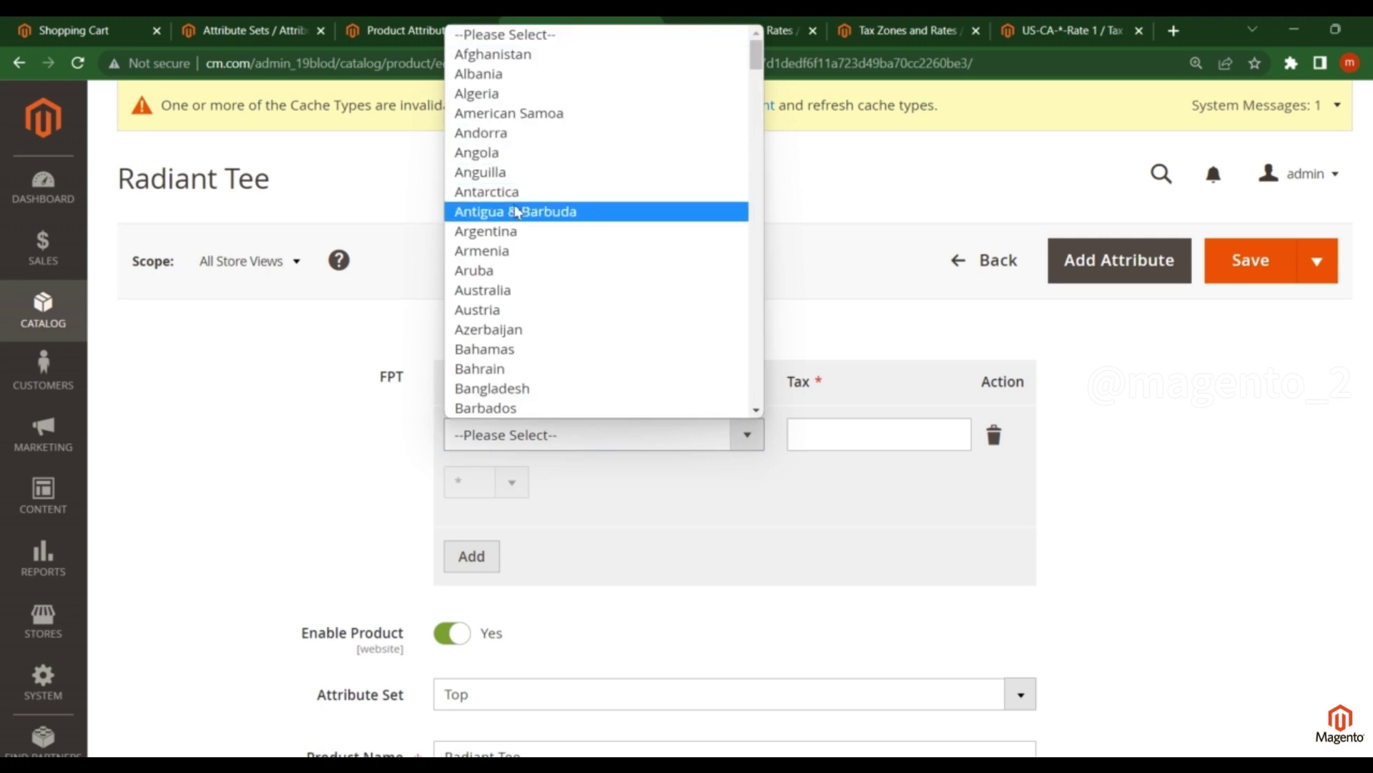
{"action": "key", "text": "c"}
{"action": "key", "text": "u"}
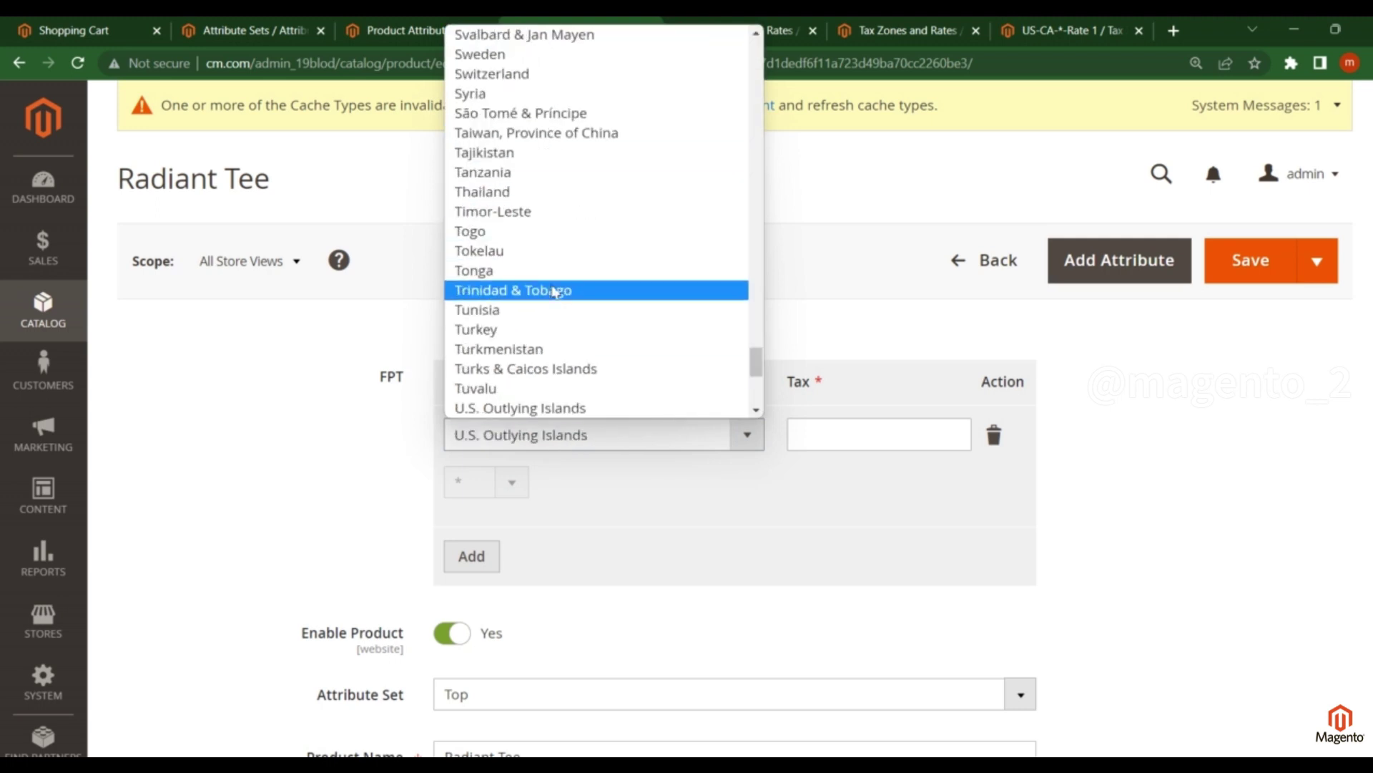
{"action": "key", "text": "Down"}
{"action": "key", "text": "Down"}
{"action": "key", "text": "Down"}
{"action": "key", "text": "Down"}
{"action": "key", "text": "Down"}
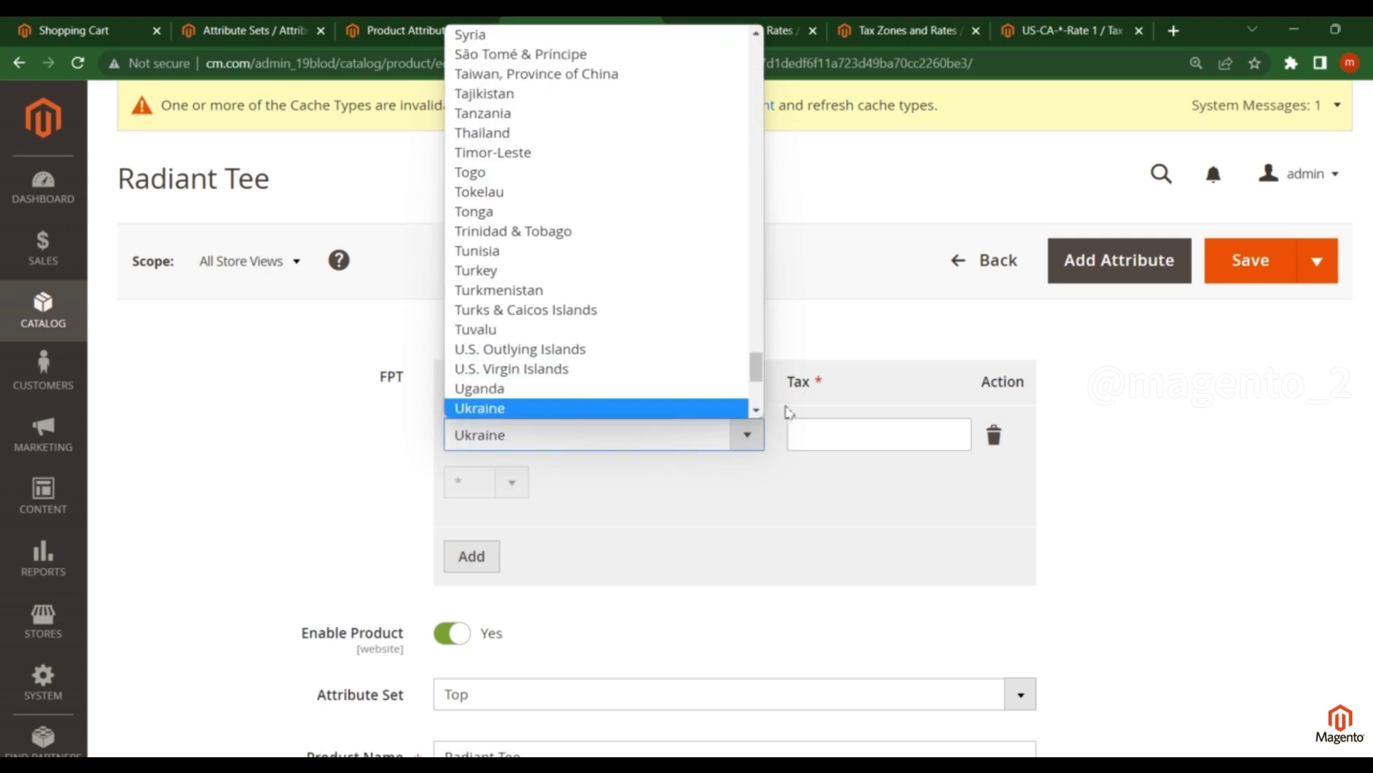
{"action": "key", "text": "Down"}
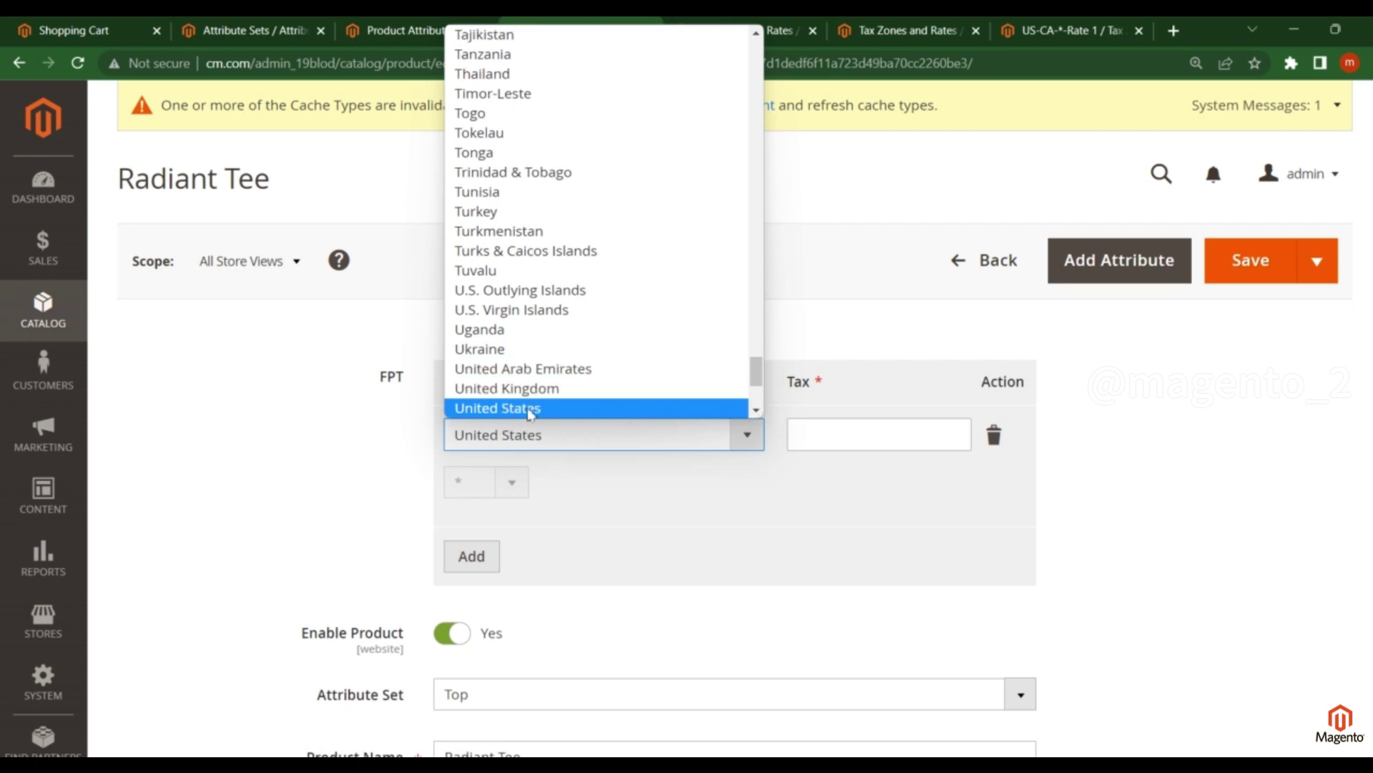
{"action": "left_click", "coordinate": [530, 408]}
Step: Keep the state as all states (*) and check the tax amount of 10
{"action": "left_click", "coordinate": [506, 484]}
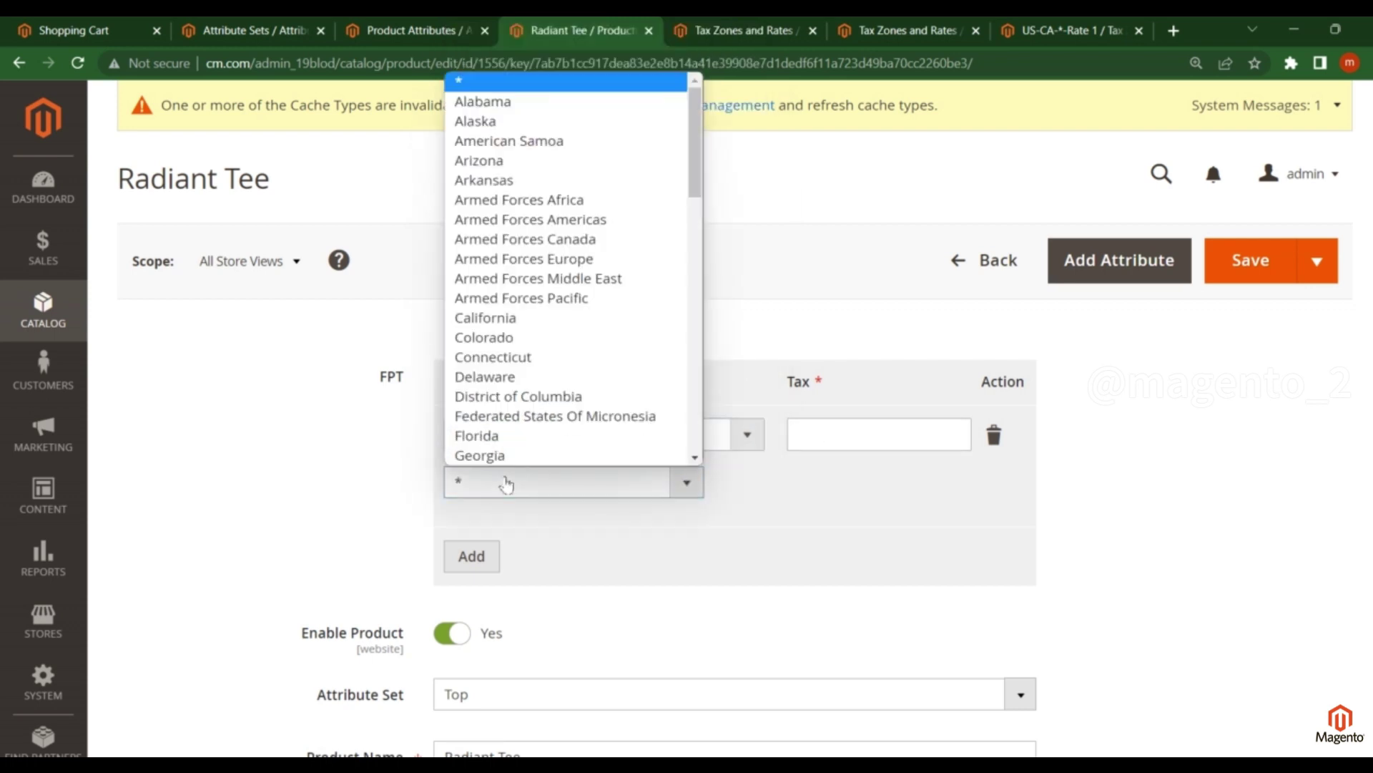
{"action": "left_click", "coordinate": [502, 488]}
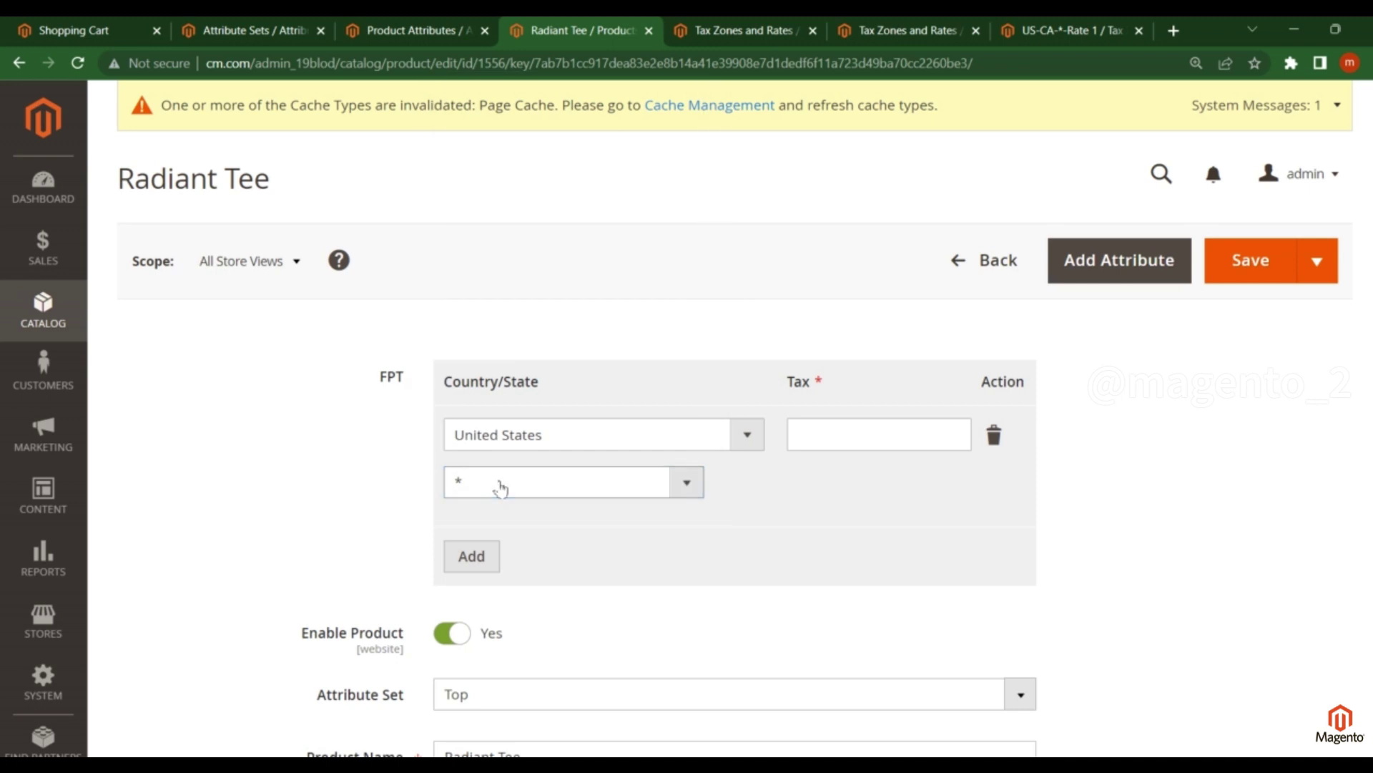
{"action": "left_click", "coordinate": [485, 483]}
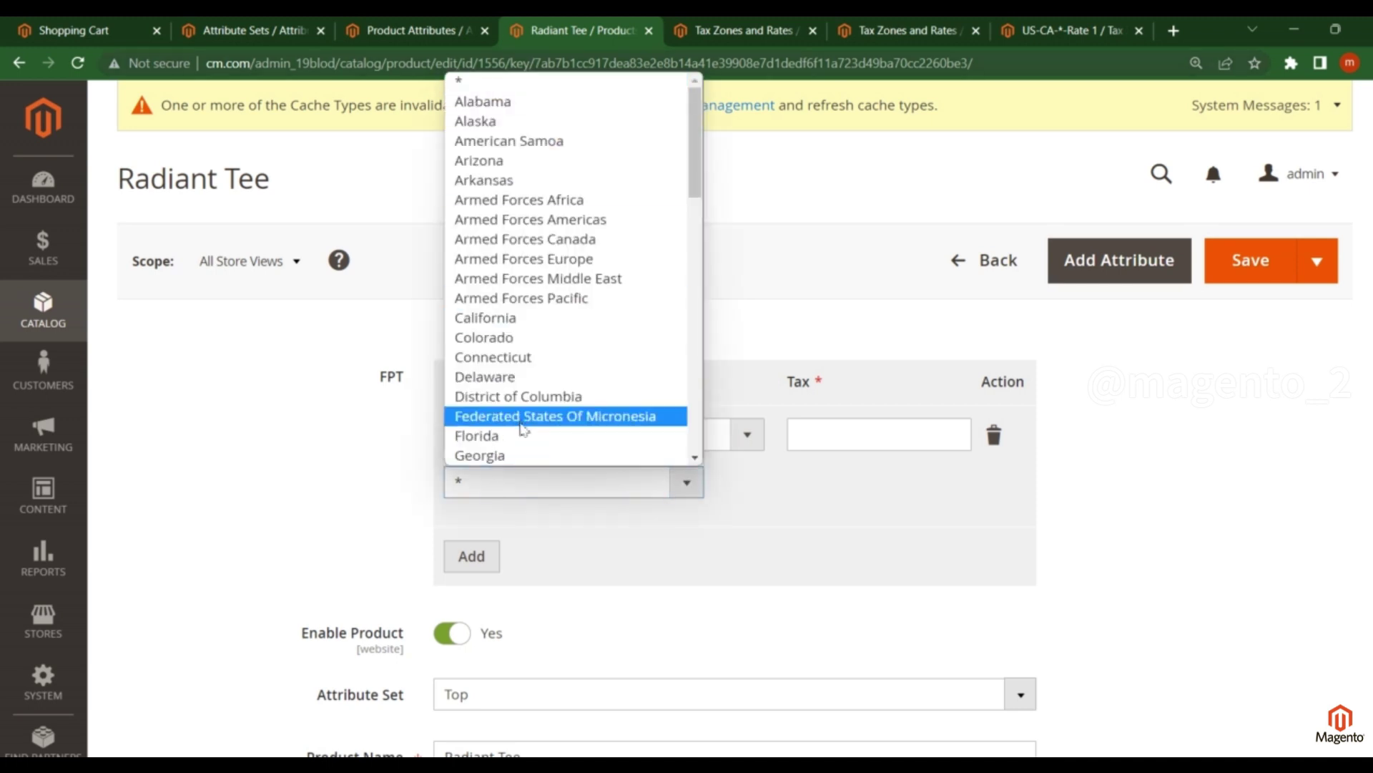
{"action": "left_click", "coordinate": [767, 506]}
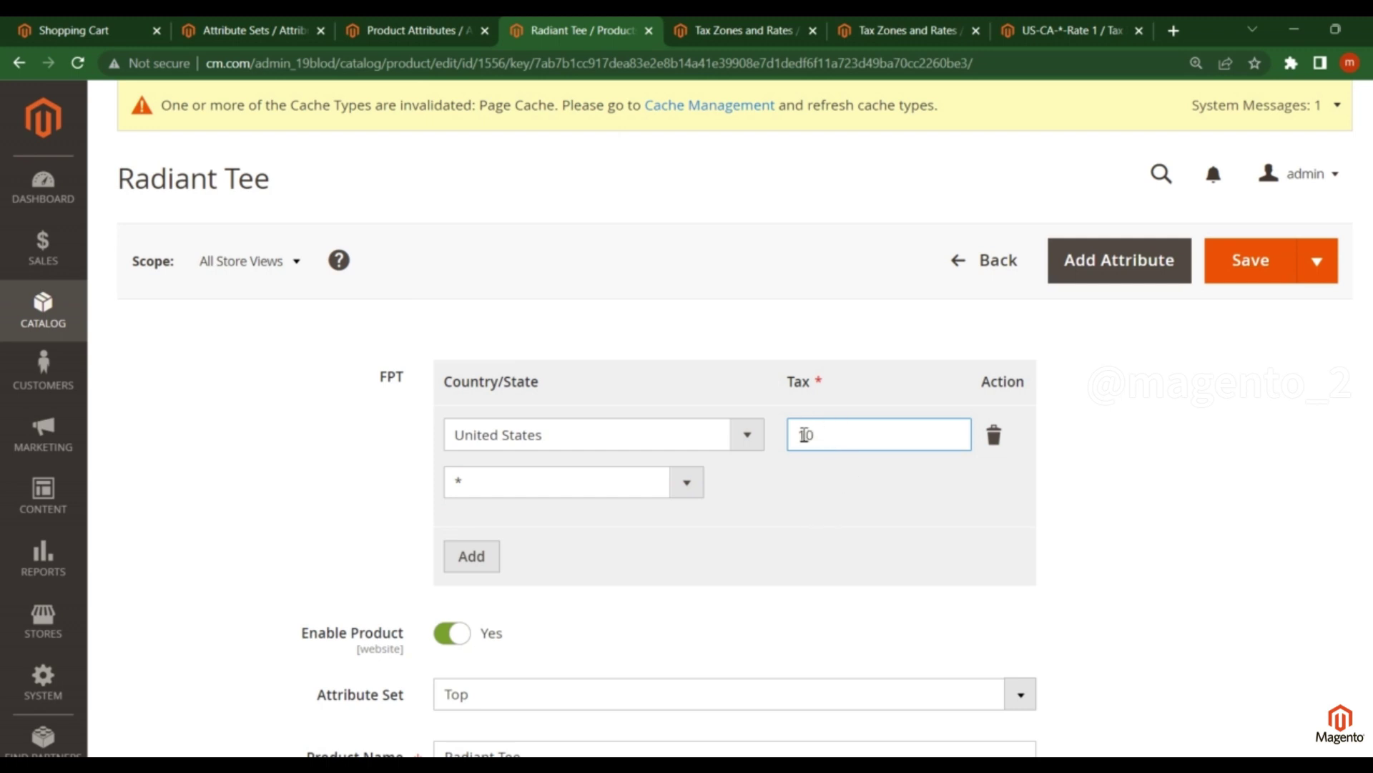
{"action": "left_click_drag", "start_coordinate": [801, 438], "coordinate": [816, 439]}
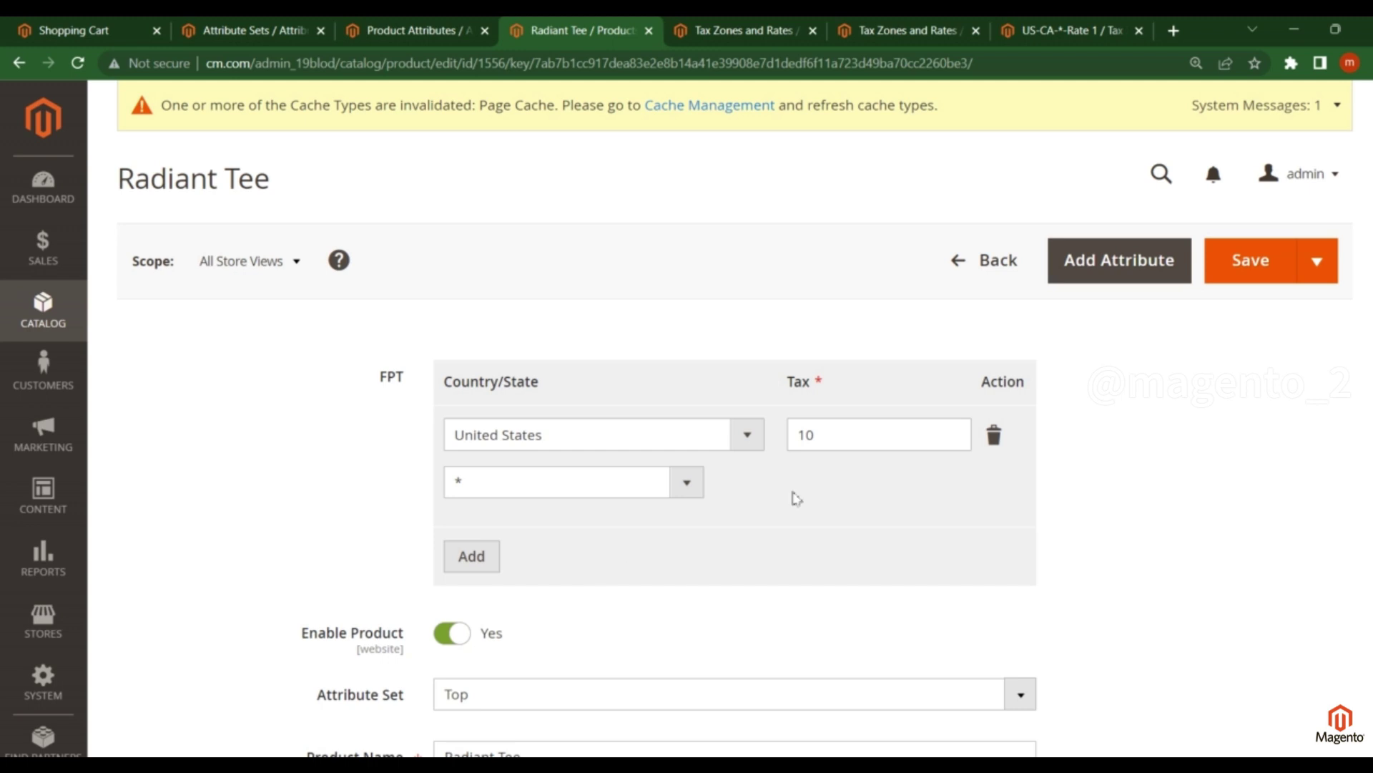
Step: Save the Radiant Tee product with its United States fixed product tax of 10
{"action": "scroll", "coordinate": [1238, 286], "scroll_direction": "down", "scroll_amount": 1}
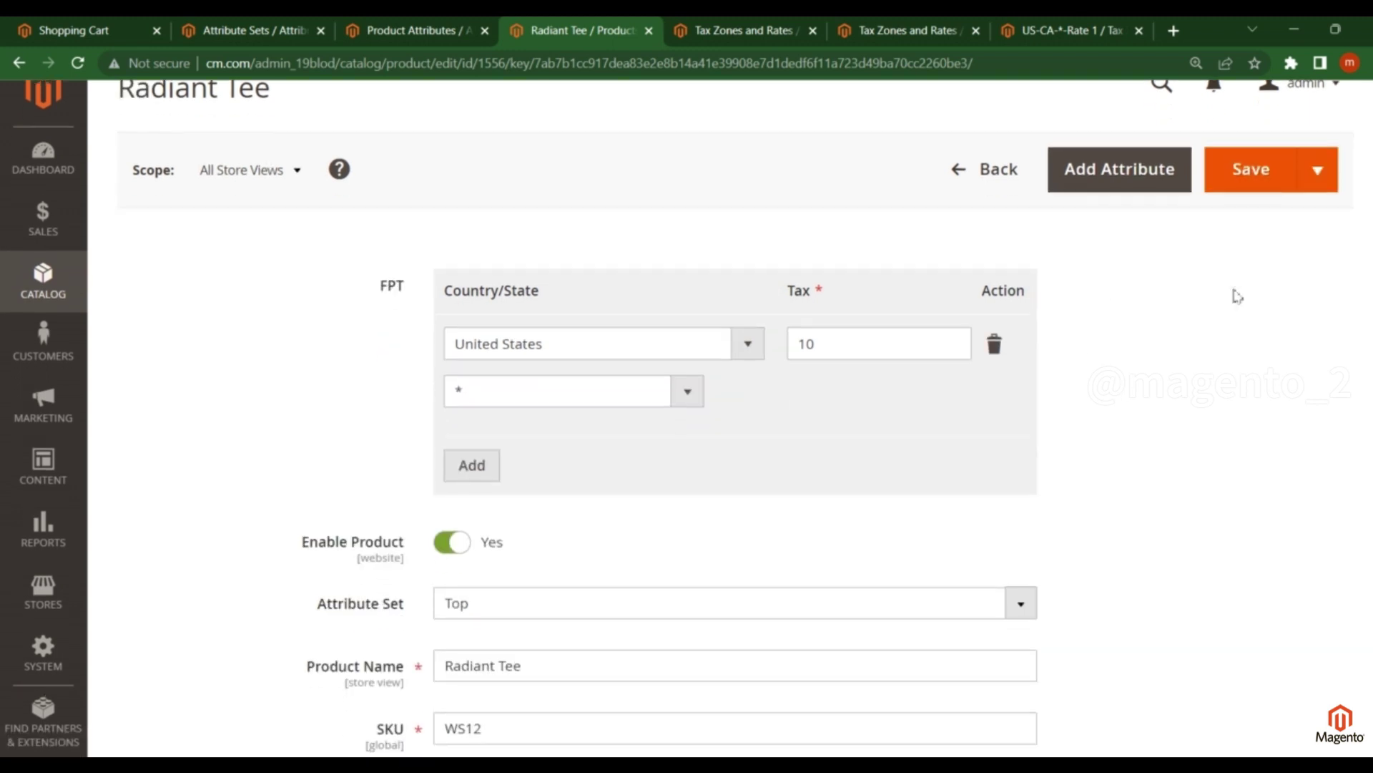
{"action": "scroll", "coordinate": [1237, 296], "scroll_direction": "up", "scroll_amount": 1}
{"action": "left_click", "coordinate": [1253, 263]}
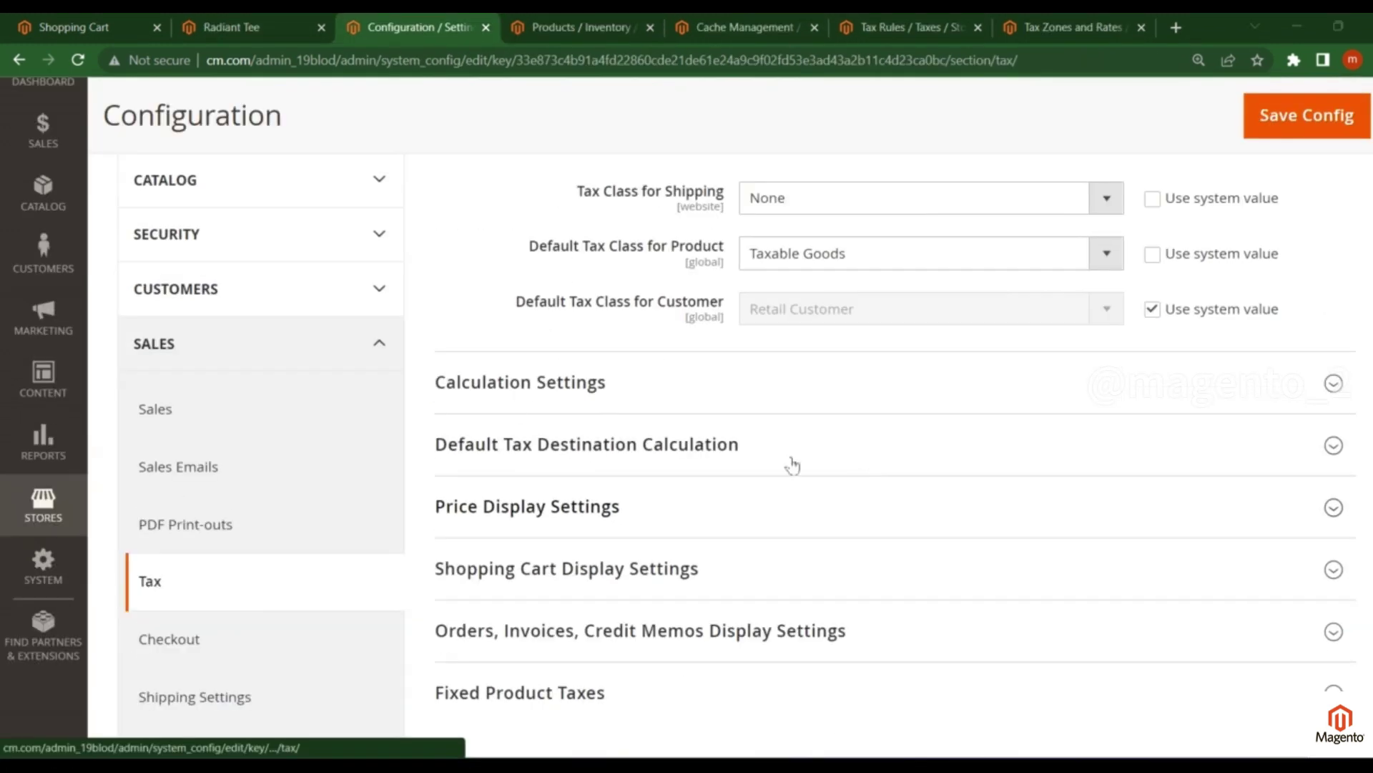
{"action": "scroll", "coordinate": [510, 392], "scroll_direction": "up", "scroll_amount": 2}
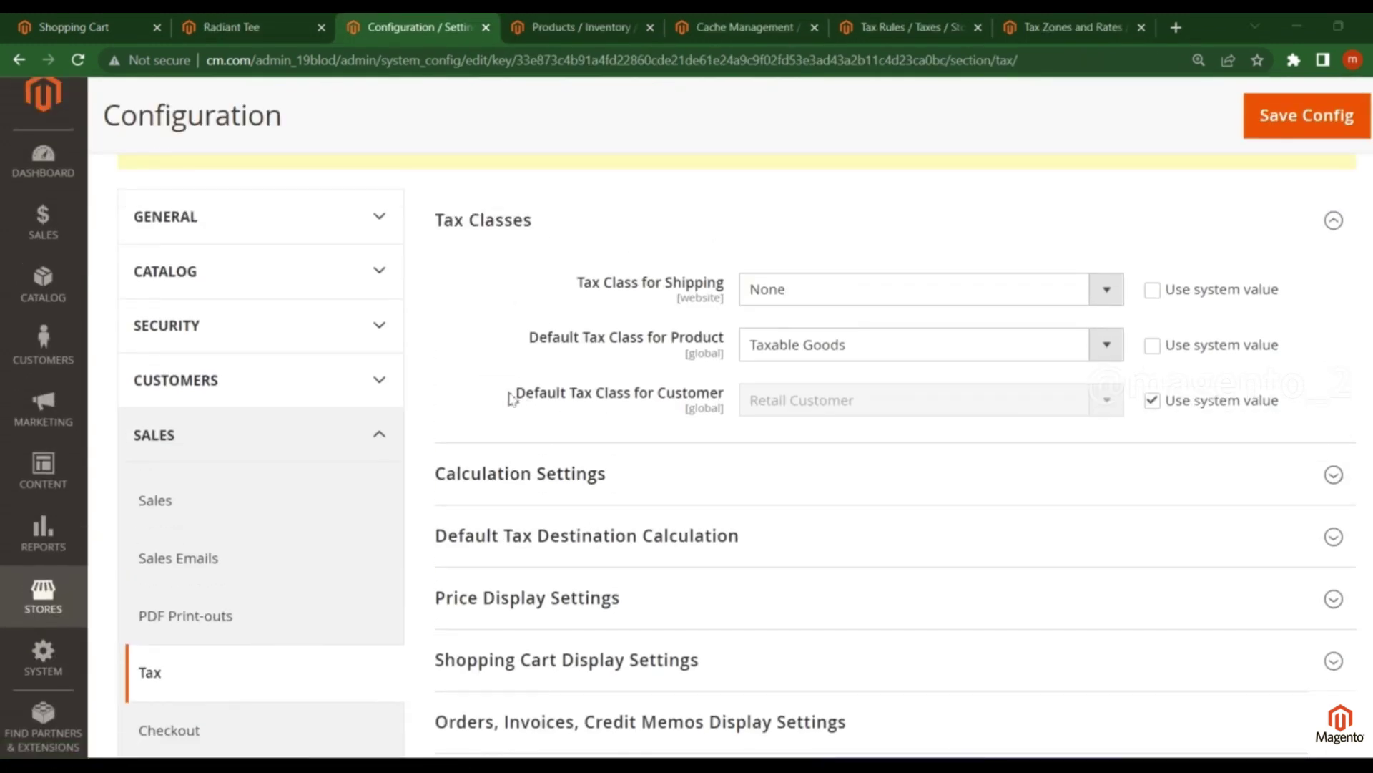